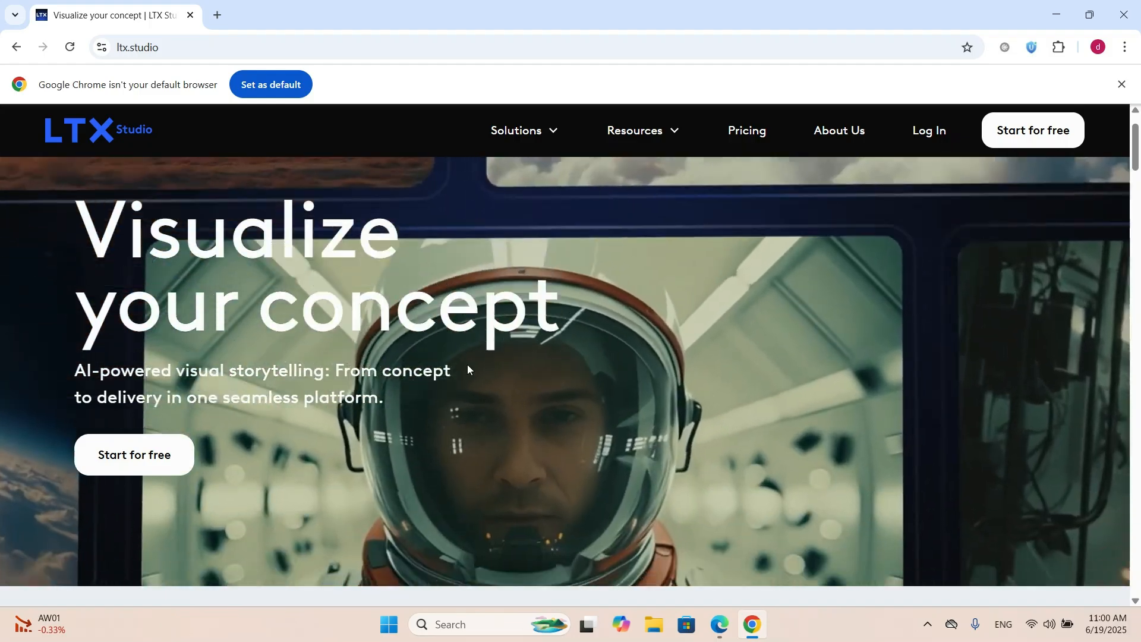
Check the Urban VPN extension's connection status and selected country in Chrome after viewing the IDEA HUB channel page in Edge.
{"action": "key", "text": "alt+Tab"}
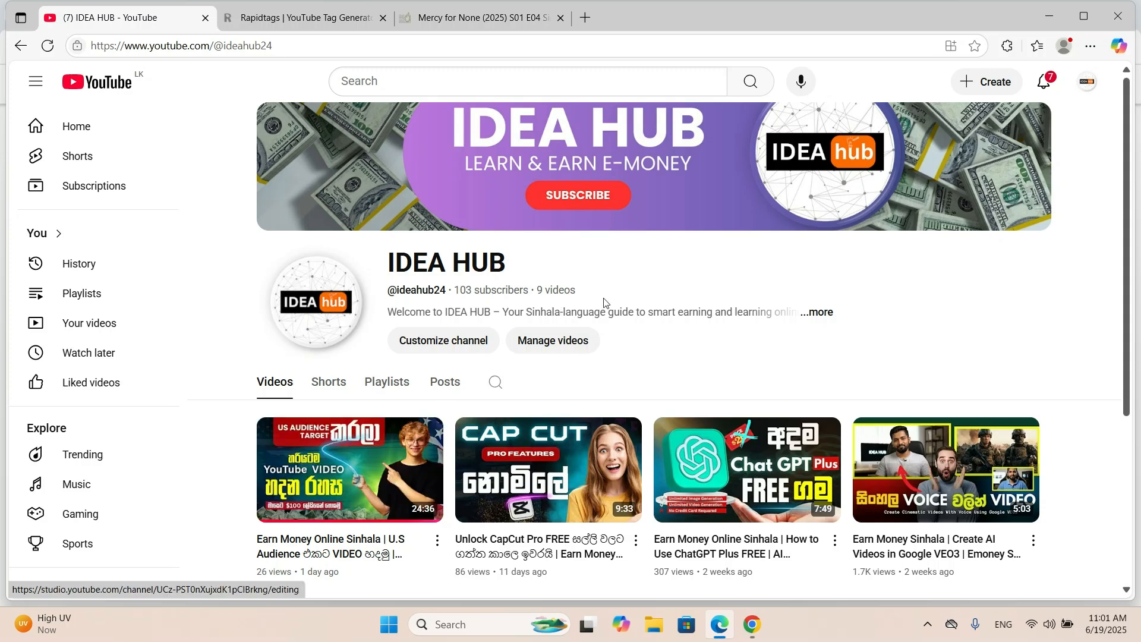
{"action": "key", "text": "alt+Tab"}
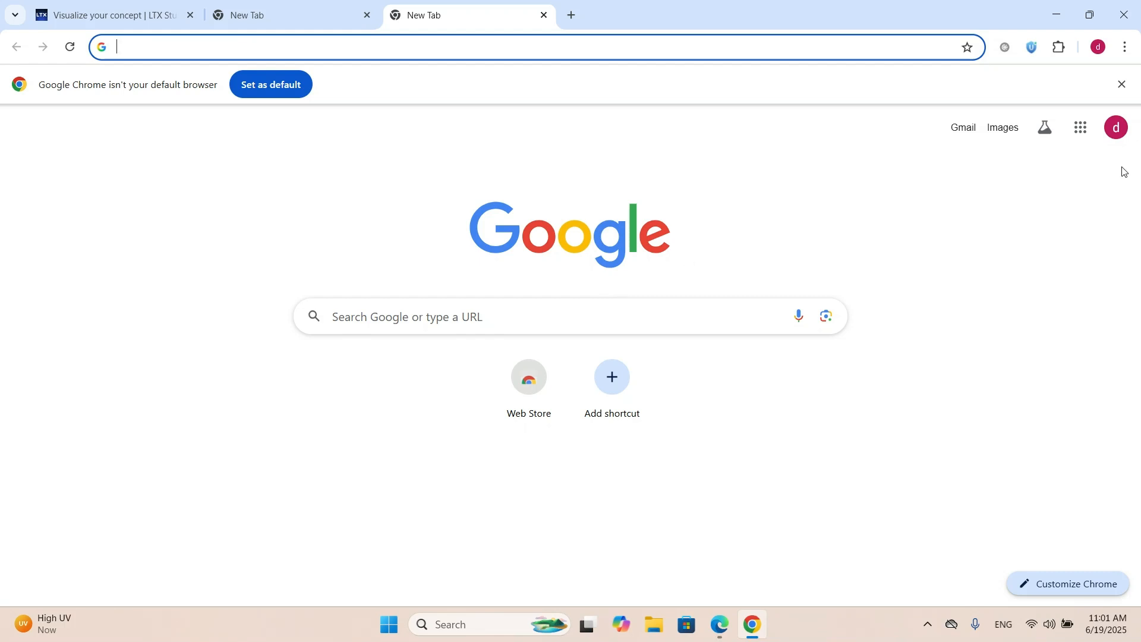
{"action": "left_click", "coordinate": [1032, 49]}
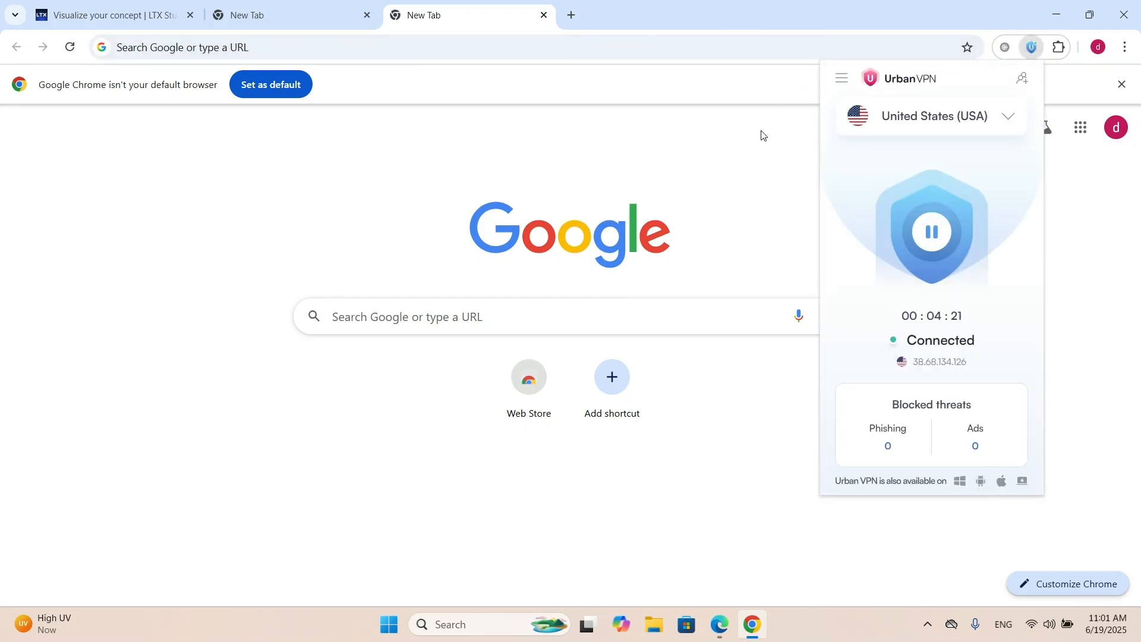
{"action": "left_click", "coordinate": [868, 8]}
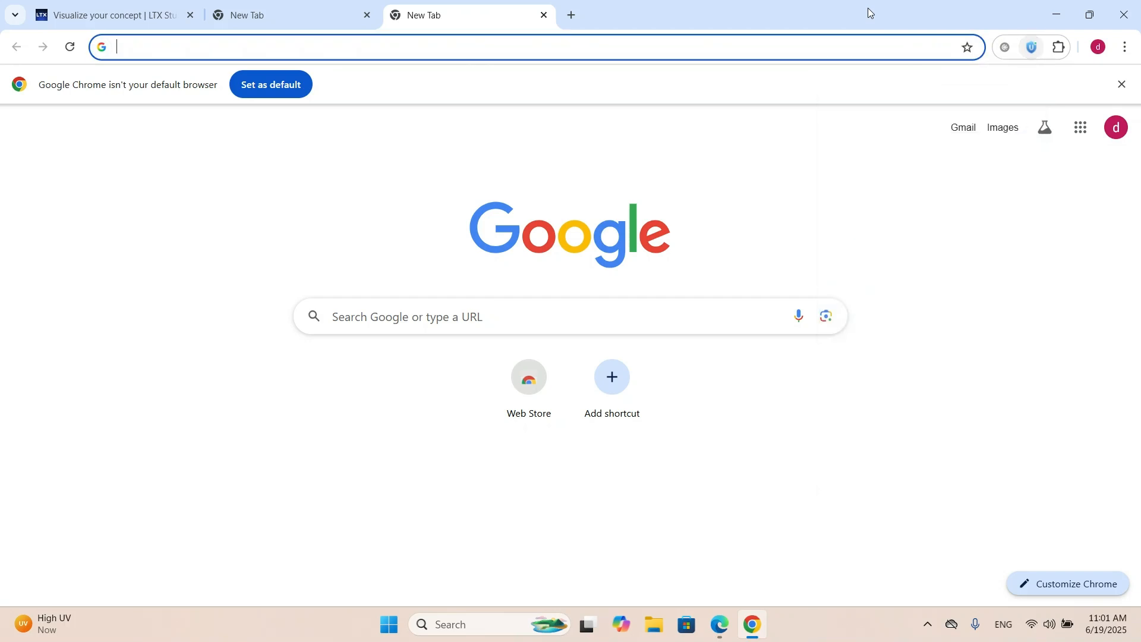
Open the Chrome Web Store from the list of Google apps.
{"action": "left_click", "coordinate": [1081, 128]}
{"action": "scroll", "coordinate": [999, 336], "scroll_direction": "down", "scroll_amount": 5}
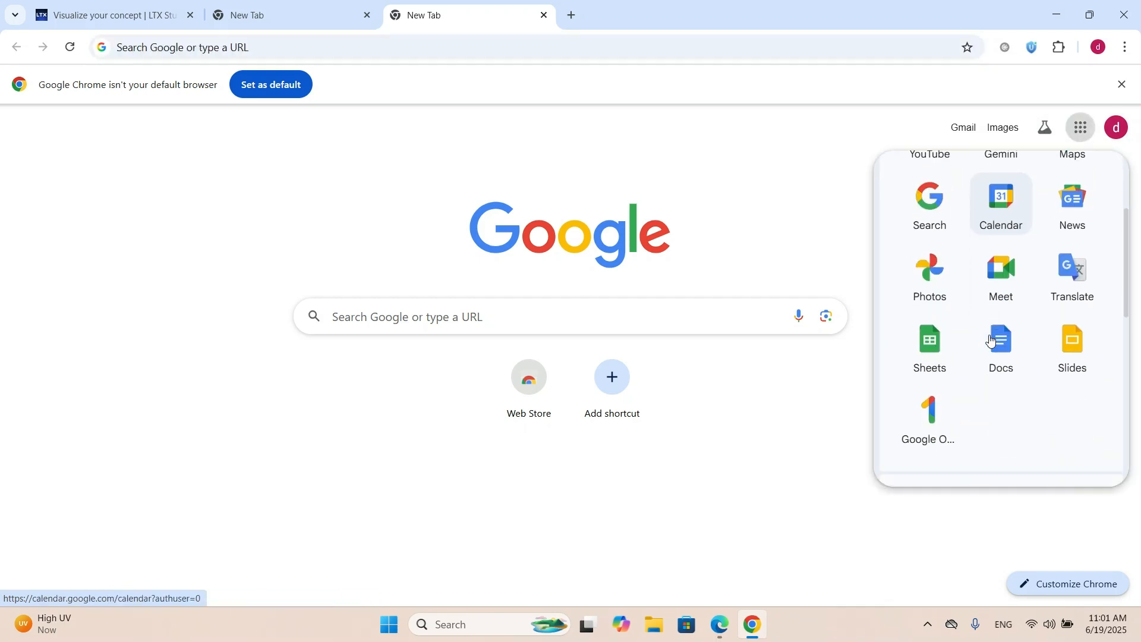
{"action": "scroll", "coordinate": [991, 342], "scroll_direction": "down", "scroll_amount": 3}
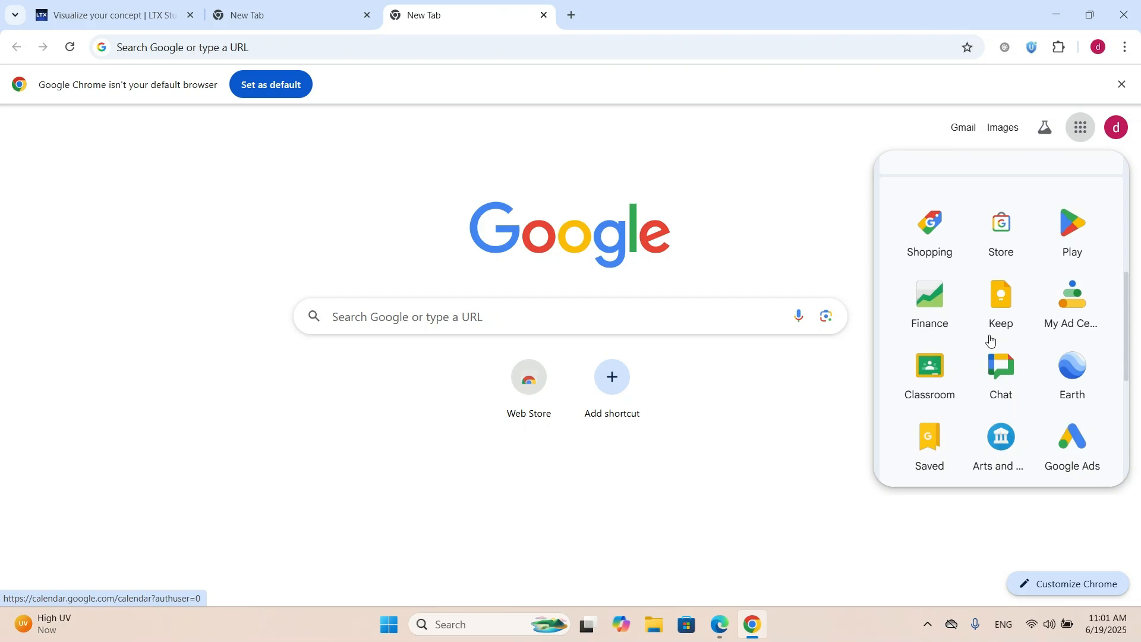
{"action": "scroll", "coordinate": [992, 341], "scroll_direction": "down", "scroll_amount": 5}
{"action": "scroll", "coordinate": [933, 353], "scroll_direction": "up", "scroll_amount": 1}
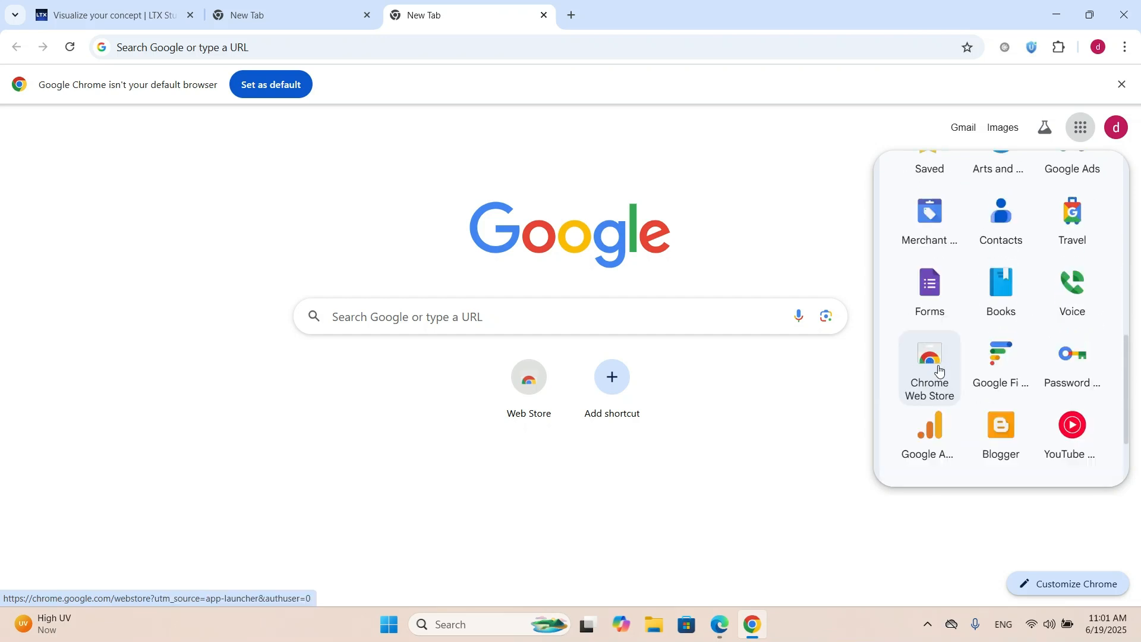
{"action": "left_click", "coordinate": [932, 369]}
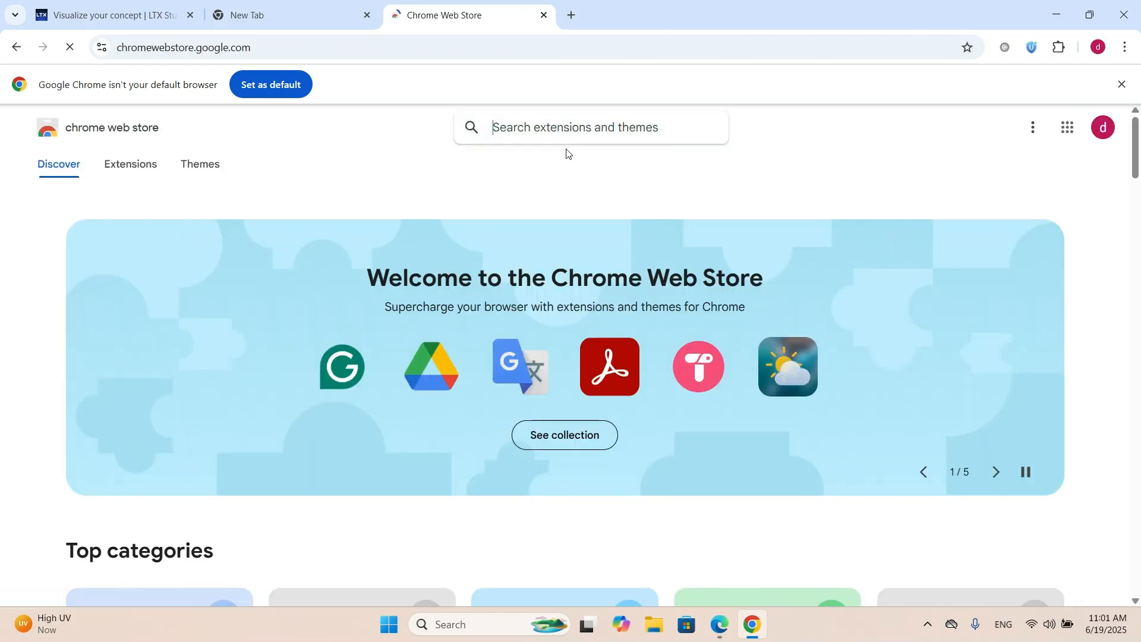
Search the Chrome Web Store for "vpn".
{"action": "scroll", "coordinate": [533, 174], "scroll_direction": "down", "scroll_amount": 1}
{"action": "left_click", "coordinate": [532, 134]}
{"action": "type", "text": "v"}
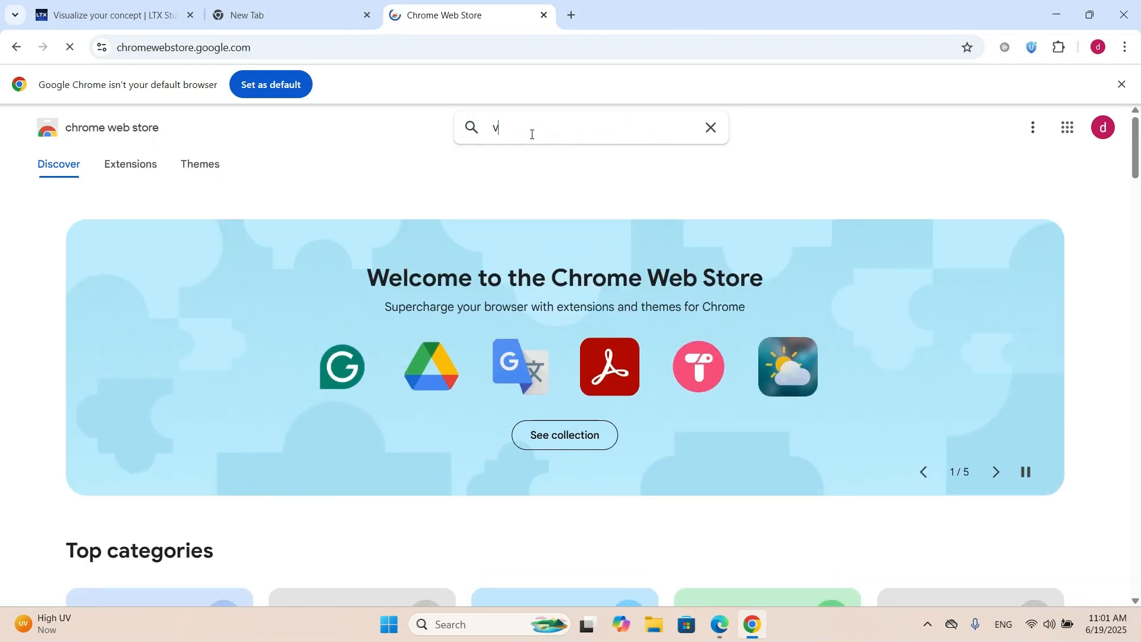
{"action": "type", "text": "p"}
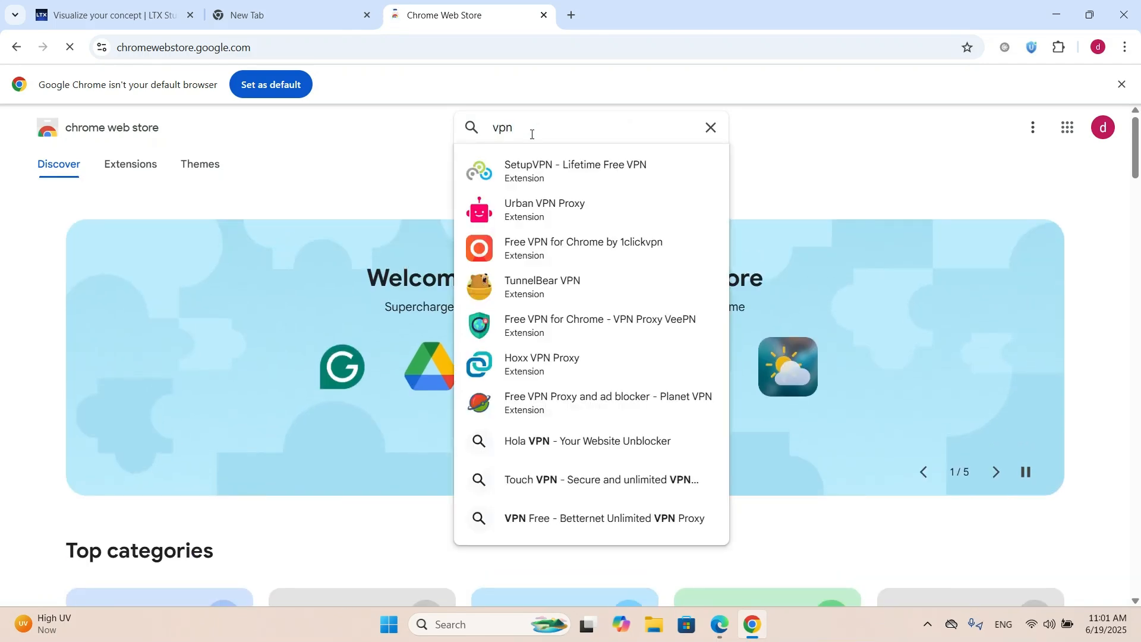
{"action": "type", "text": "n"}
{"action": "key", "text": "Return"}
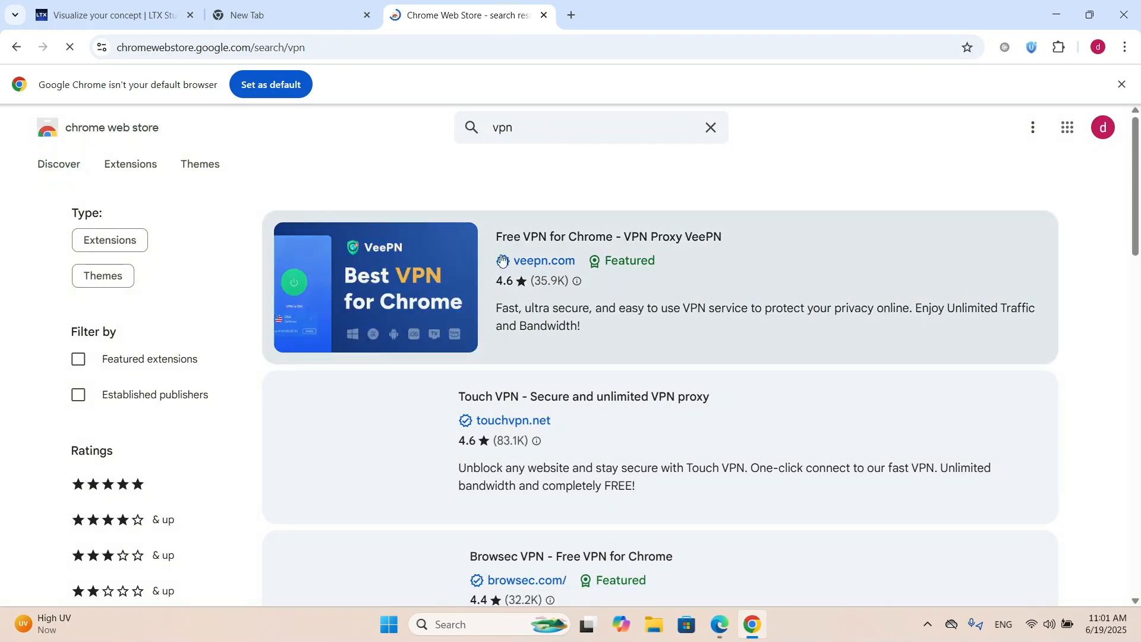
Look through the VPN extension results and open the store page of Hola VPN - Your Website Unblocker.
{"action": "scroll", "coordinate": [476, 342], "scroll_direction": "down", "scroll_amount": 10}
{"action": "scroll", "coordinate": [474, 337], "scroll_direction": "up", "scroll_amount": 5}
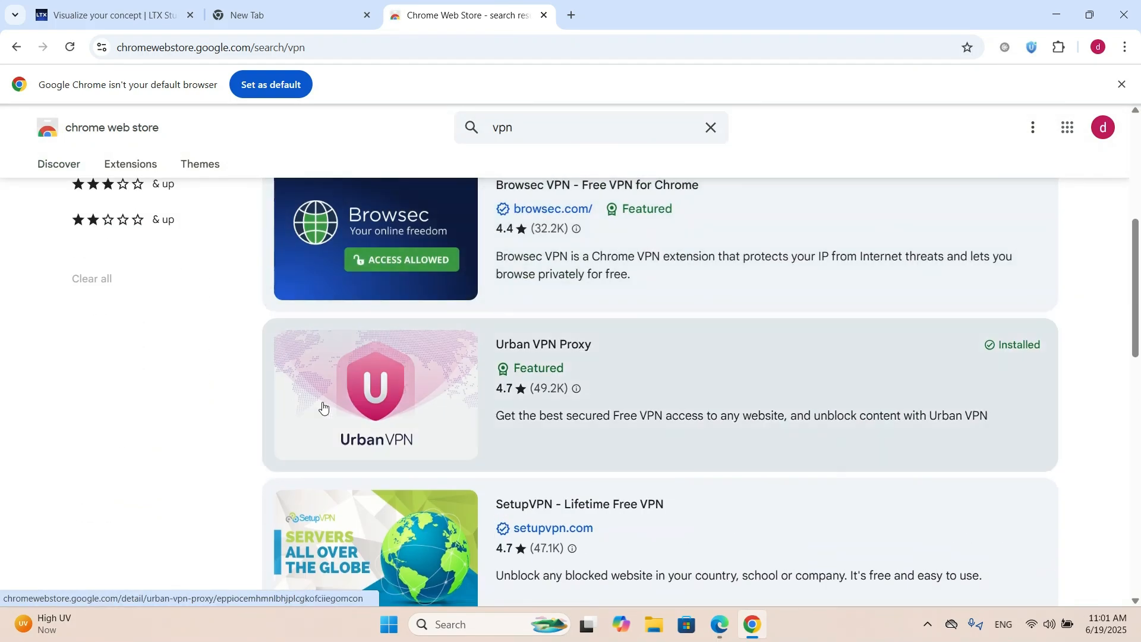
{"action": "scroll", "coordinate": [383, 376], "scroll_direction": "down", "scroll_amount": 13}
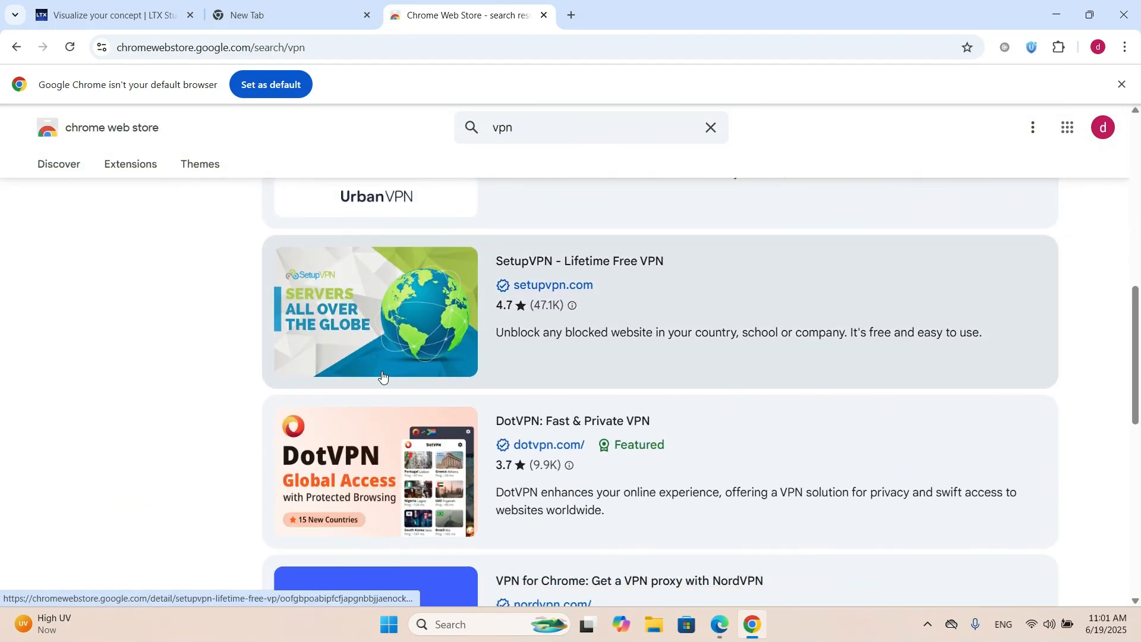
{"action": "scroll", "coordinate": [382, 375], "scroll_direction": "up", "scroll_amount": 4}
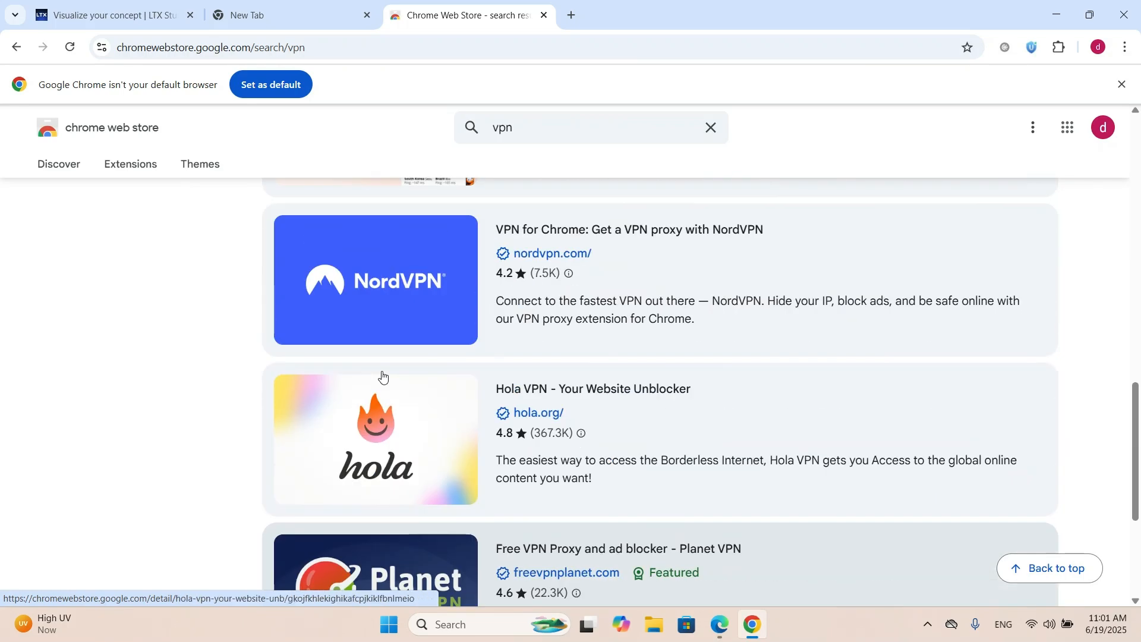
{"action": "scroll", "coordinate": [538, 356], "scroll_direction": "up", "scroll_amount": 10}
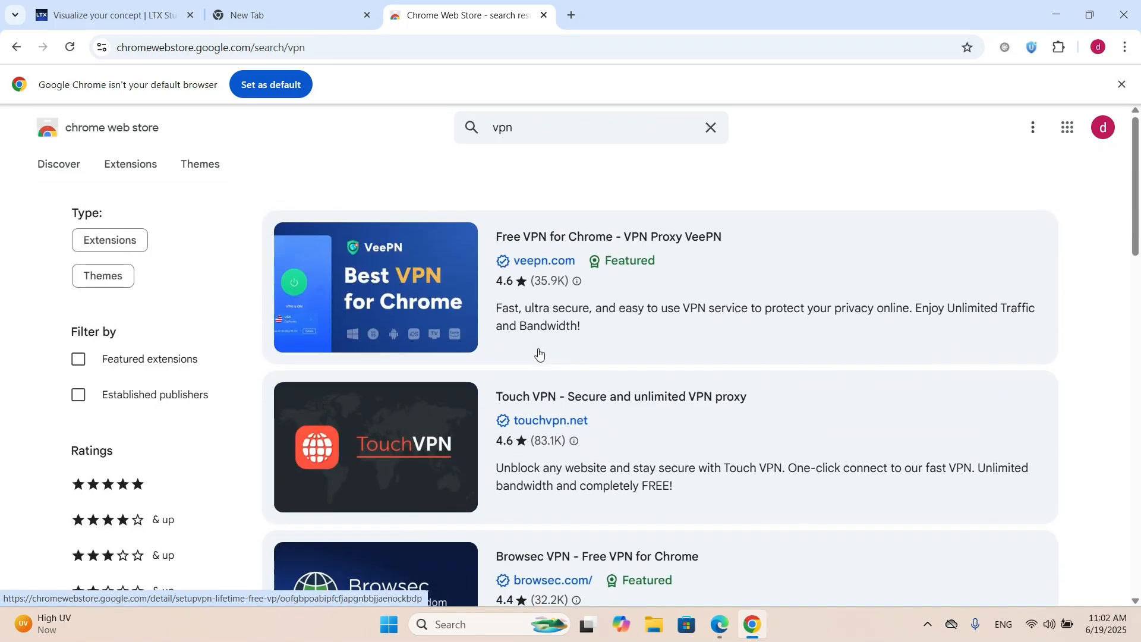
{"action": "scroll", "coordinate": [469, 319], "scroll_direction": "down", "scroll_amount": 12}
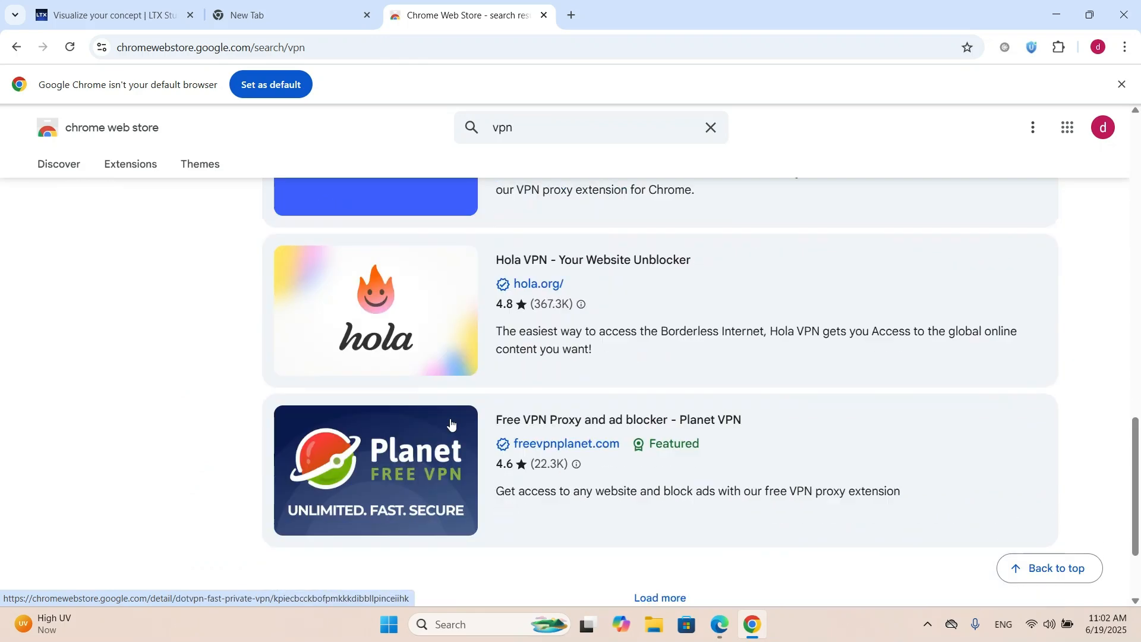
{"action": "scroll", "coordinate": [452, 423], "scroll_direction": "down", "scroll_amount": 1}
{"action": "left_click", "coordinate": [535, 285]}
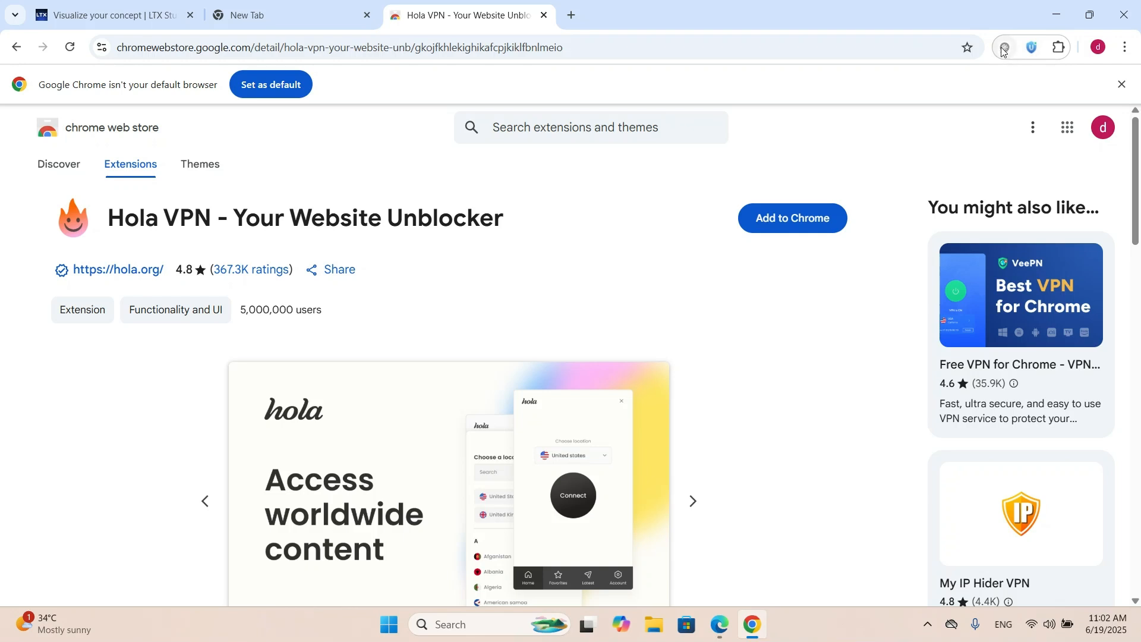
View the installed extensions, then close the Hola VPN store page and check the Urban VPN connection.
{"action": "left_click", "coordinate": [1062, 48]}
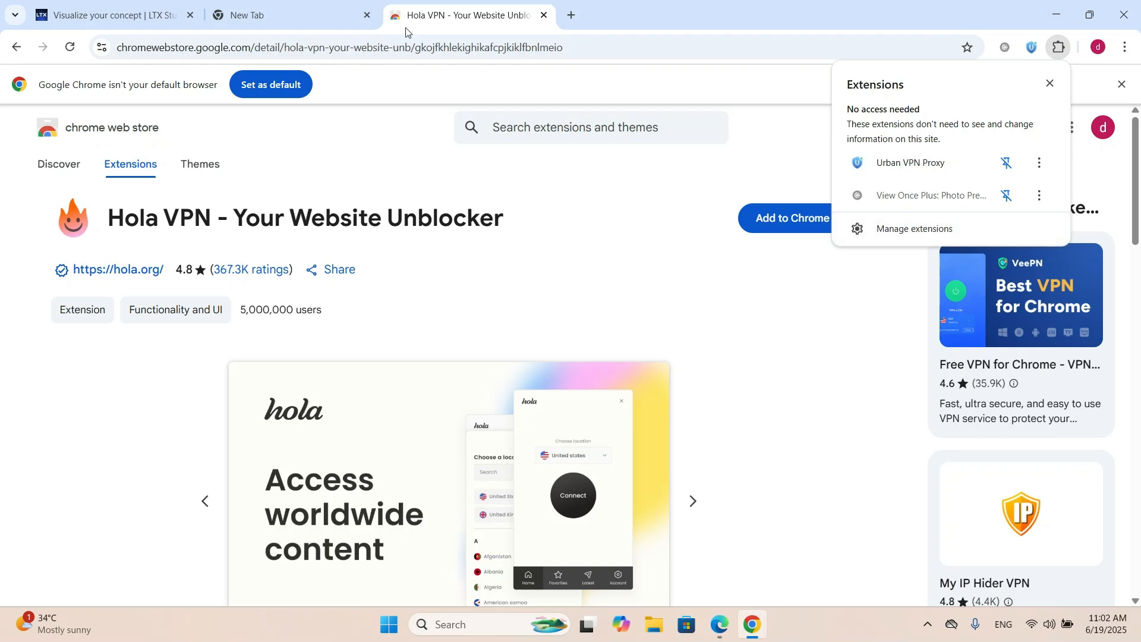
{"action": "left_click", "coordinate": [544, 15]}
{"action": "left_click", "coordinate": [1032, 47]}
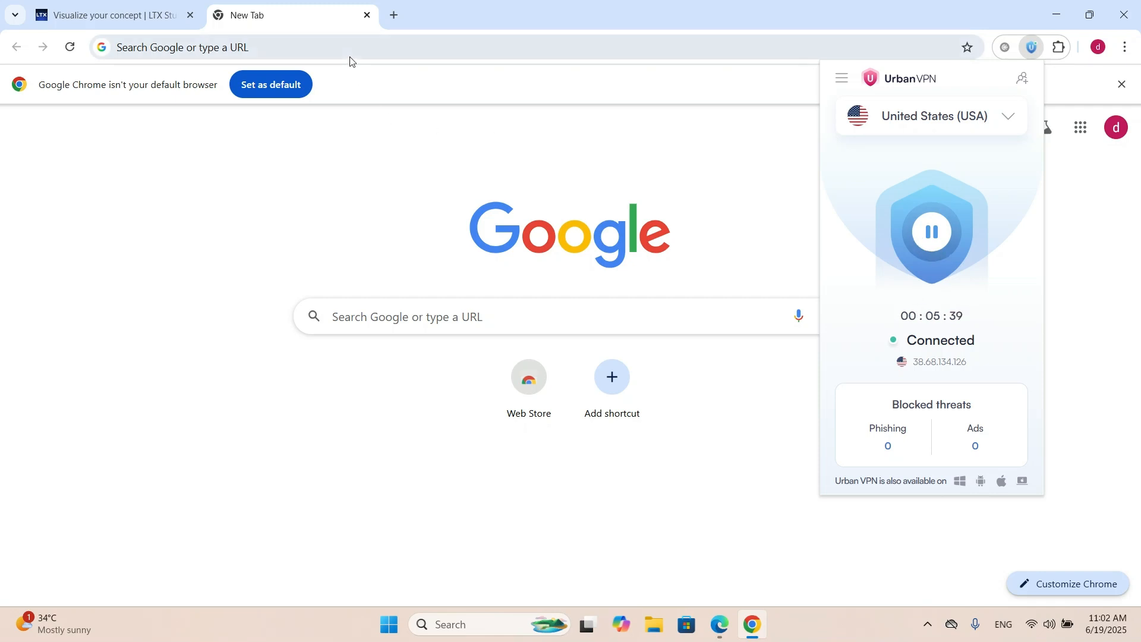
Search Google for "ltx studio", open the LTX Studio website and close the older LTX Studio tab.
{"action": "left_click", "coordinate": [394, 324]}
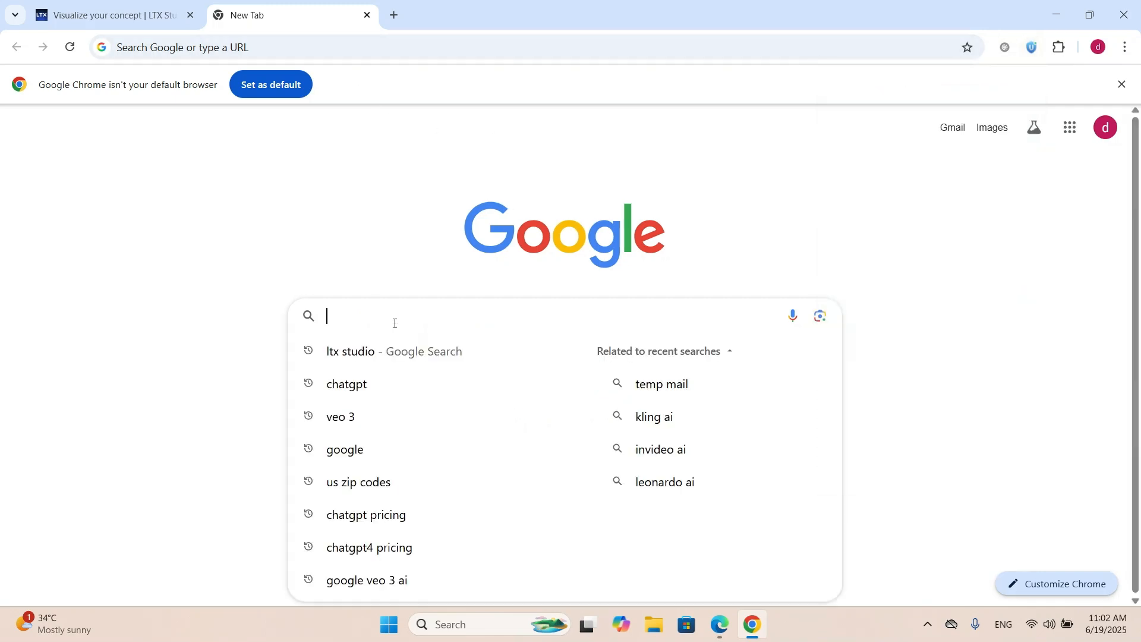
{"action": "type", "text": "lt"}
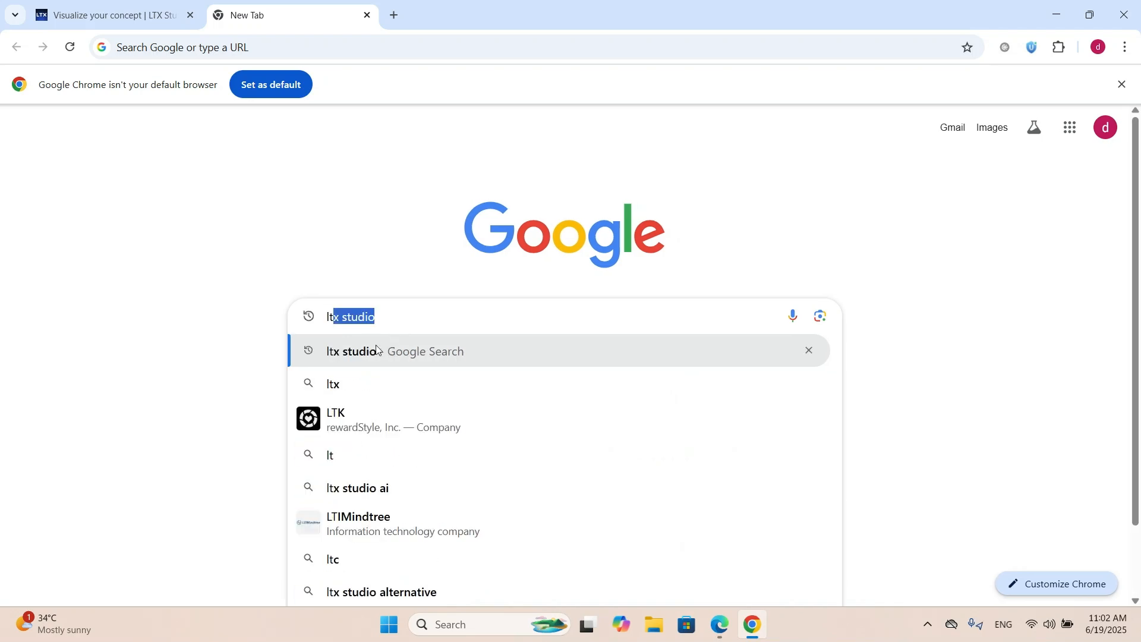
{"action": "left_click", "coordinate": [377, 350]}
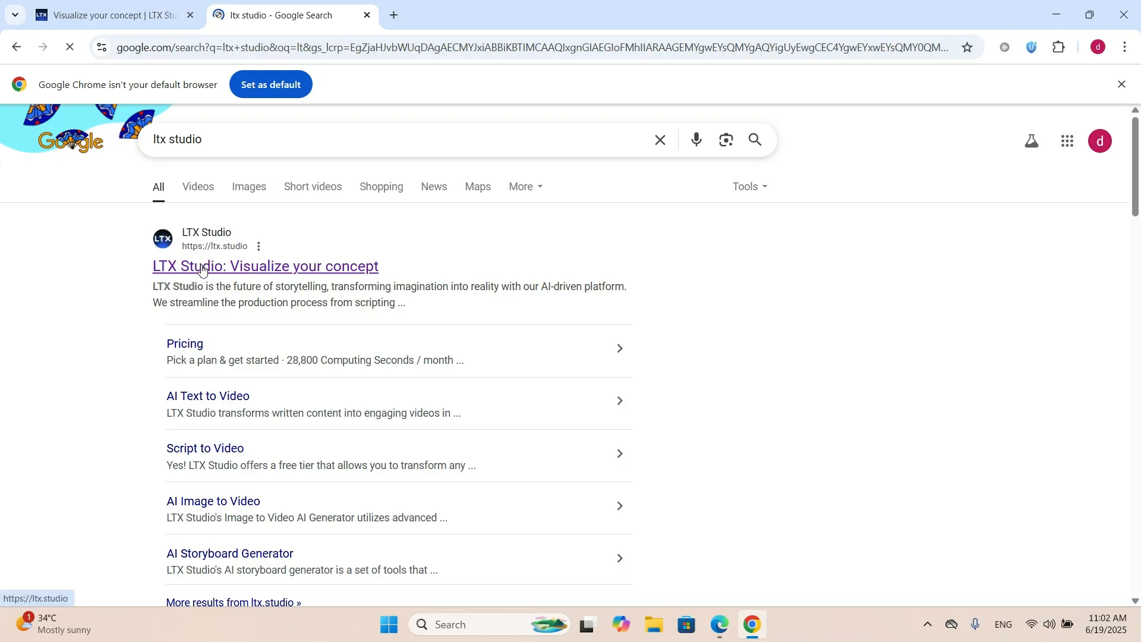
{"action": "left_click", "coordinate": [202, 269]}
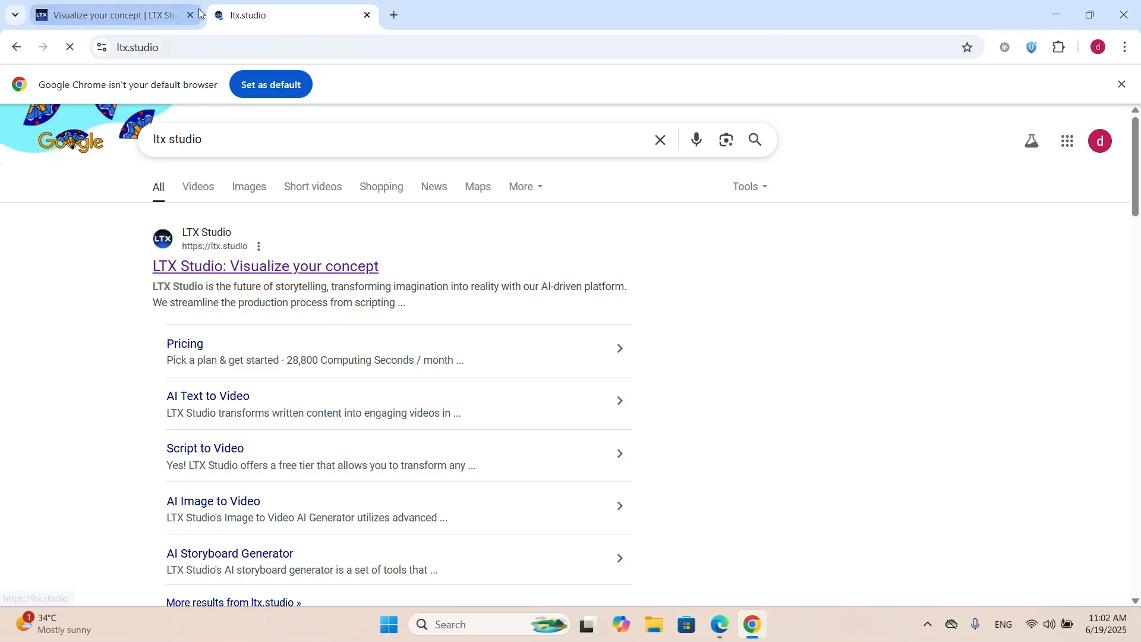
{"action": "left_click", "coordinate": [190, 16]}
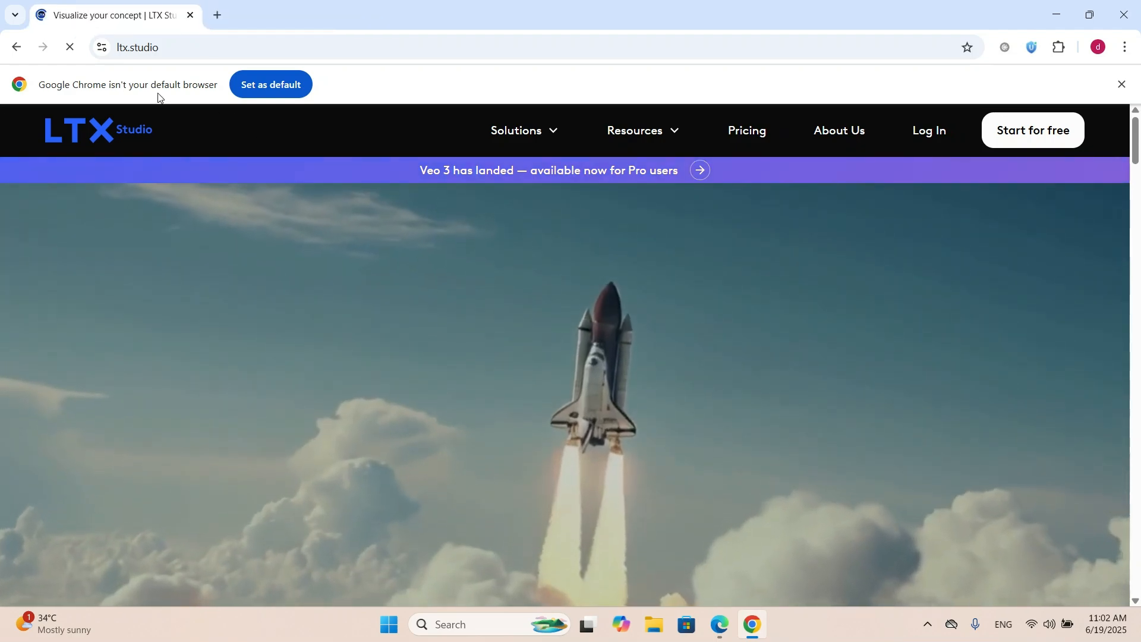
Look over the LTX Studio home page, start for free and sign in with a Google account.
{"action": "scroll", "coordinate": [578, 332], "scroll_direction": "down", "scroll_amount": 5}
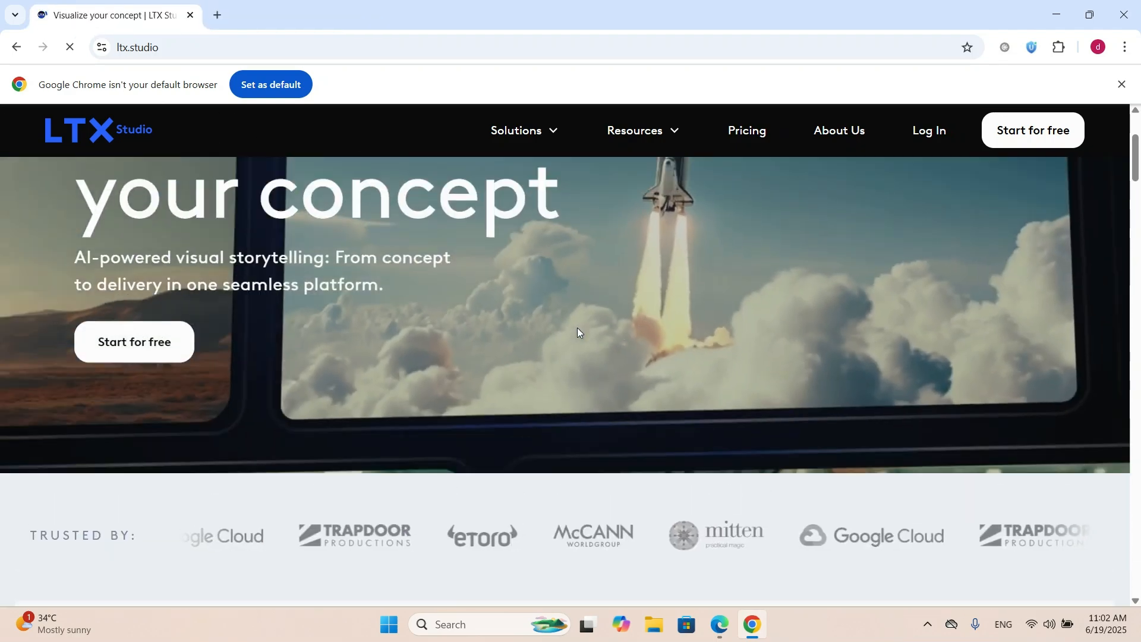
{"action": "scroll", "coordinate": [577, 325], "scroll_direction": "down", "scroll_amount": 15}
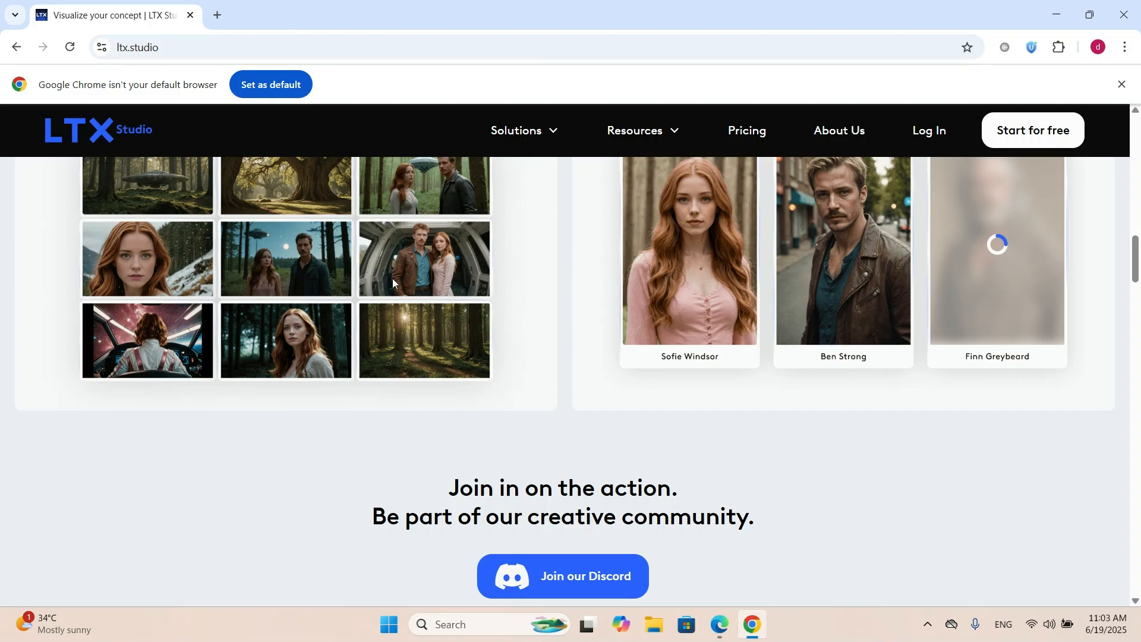
{"action": "scroll", "coordinate": [365, 284], "scroll_direction": "down", "scroll_amount": 4}
{"action": "scroll", "coordinate": [365, 279], "scroll_direction": "up", "scroll_amount": 20}
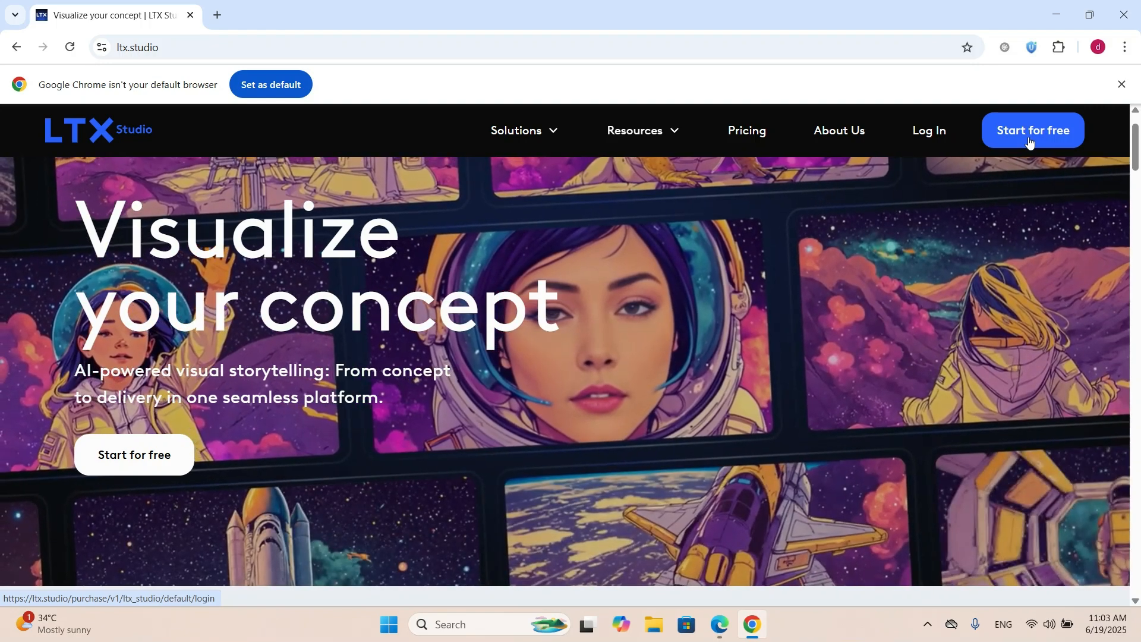
{"action": "left_click", "coordinate": [1030, 142]}
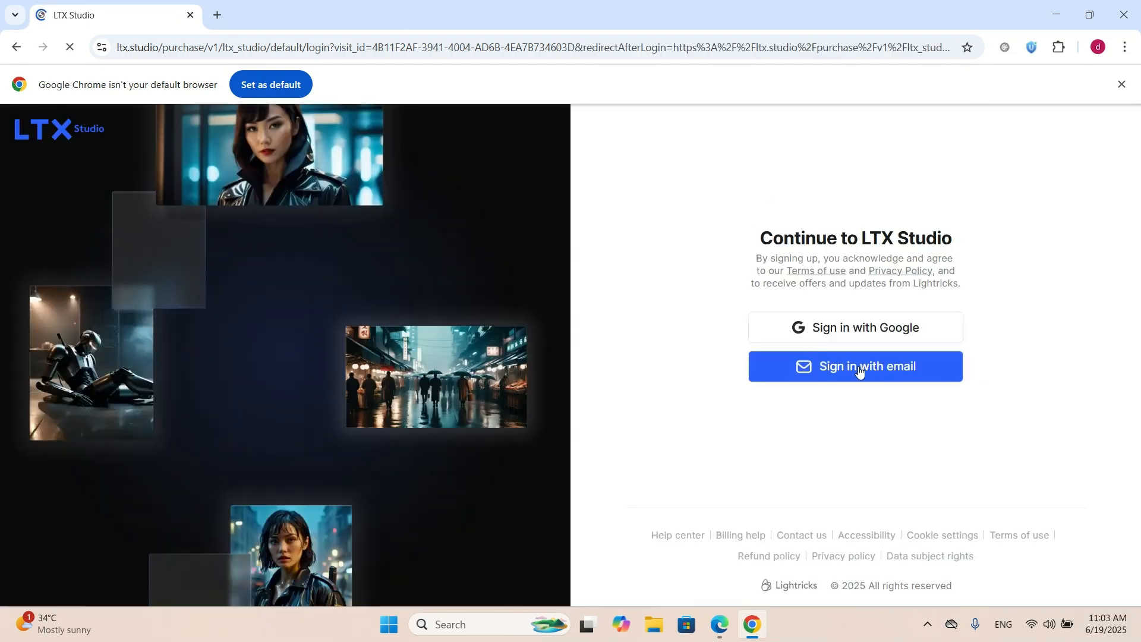
{"action": "left_click", "coordinate": [859, 334]}
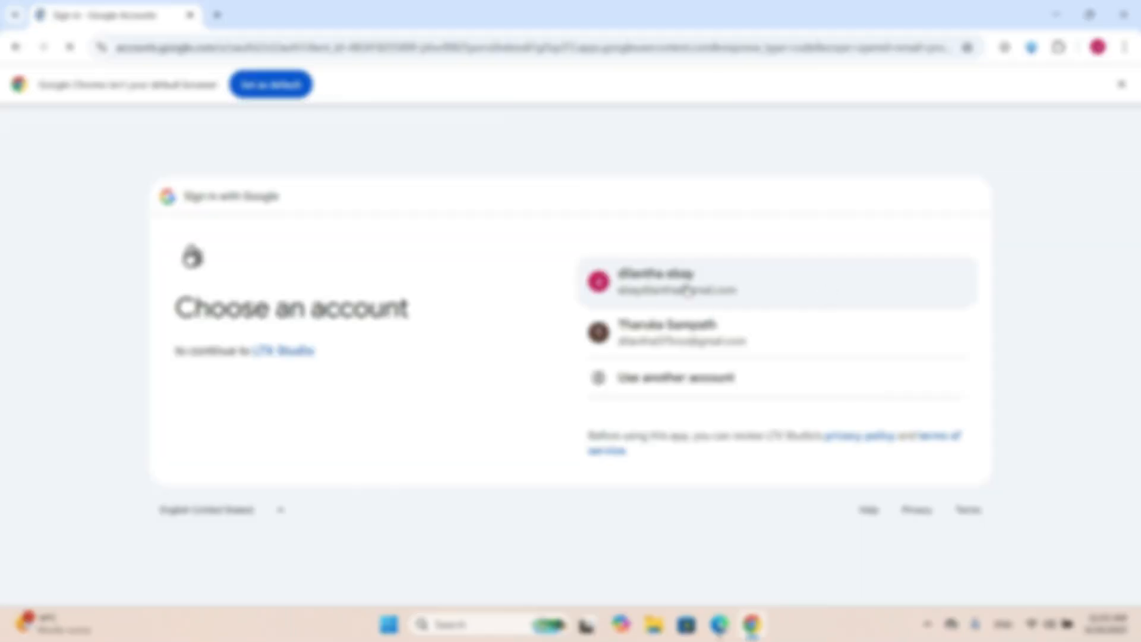
{"action": "left_click", "coordinate": [830, 294]}
{"action": "left_click", "coordinate": [838, 436]}
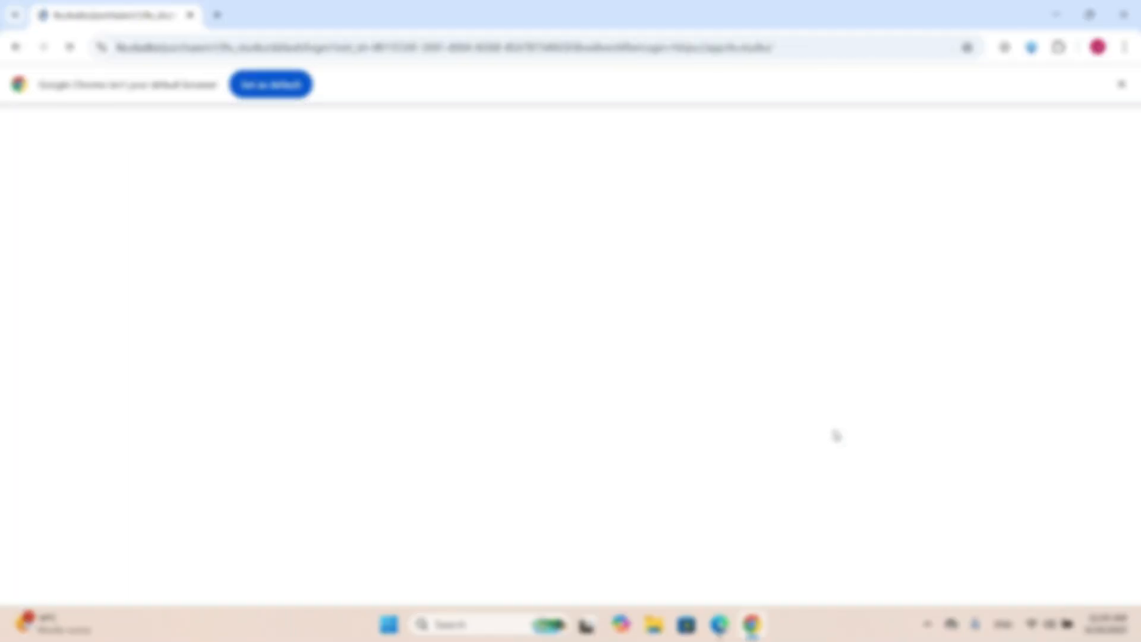
Accept the Privacy Preference, Terms of Use and Privacy Policy on the LTX Studio consent form.
{"action": "scroll", "coordinate": [692, 258], "scroll_direction": "down", "scroll_amount": 5}
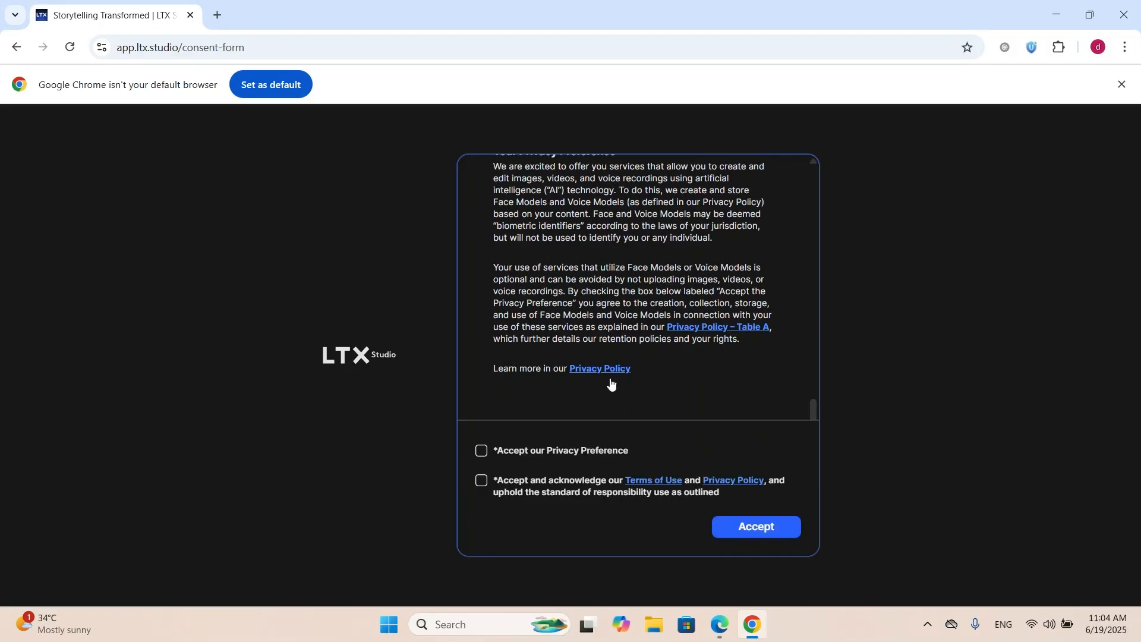
{"action": "left_click", "coordinate": [482, 451]}
{"action": "left_click", "coordinate": [482, 480]}
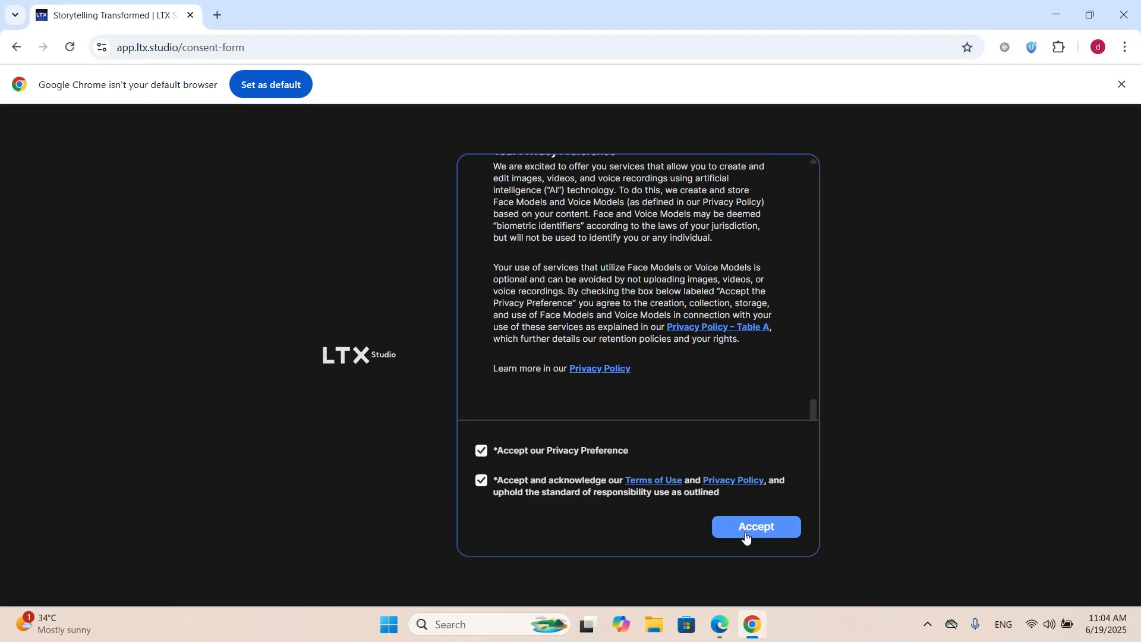
{"action": "left_click", "coordinate": [768, 528]}
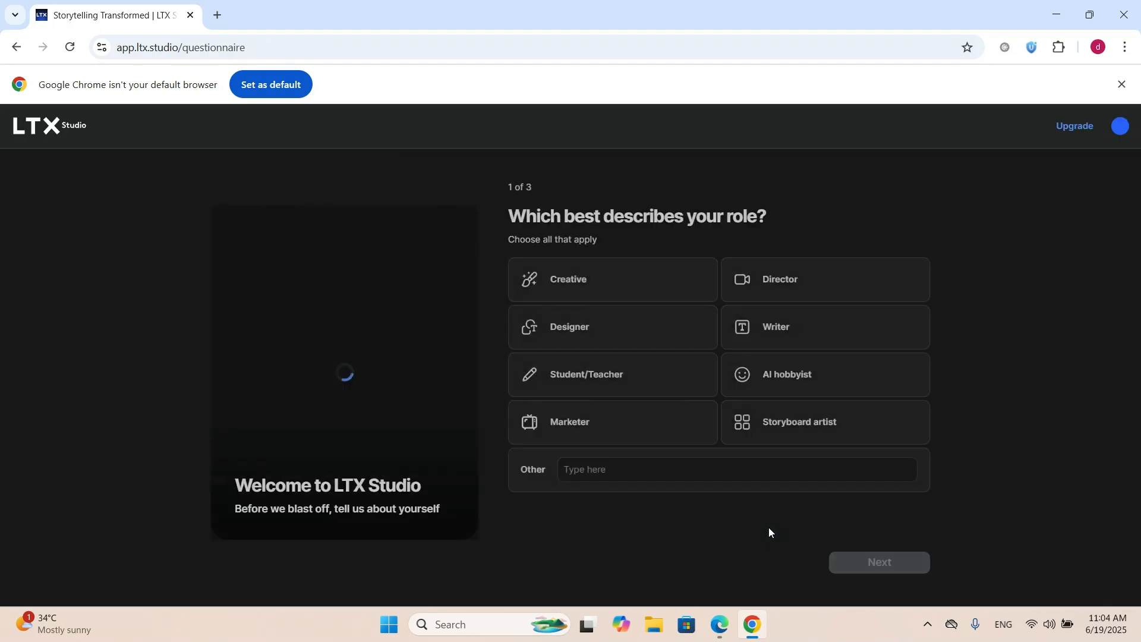
Complete the LTX Studio welcome questionnaire, choosing Independent as the place of work.
{"action": "left_click", "coordinate": [880, 562]}
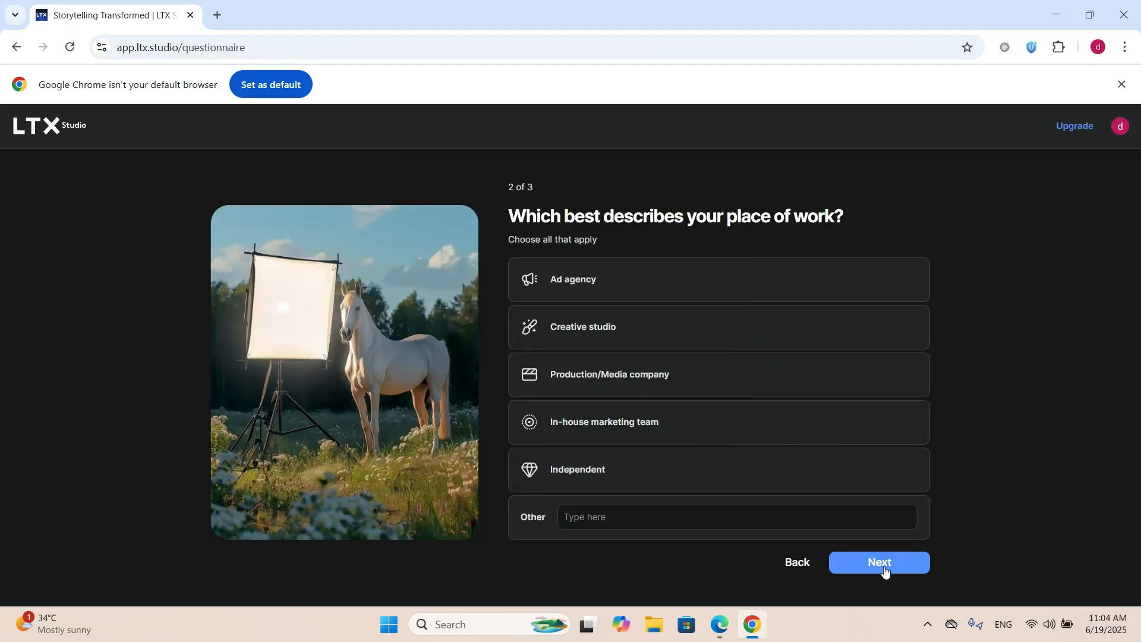
{"action": "left_click", "coordinate": [632, 470]}
{"action": "left_click", "coordinate": [662, 324]}
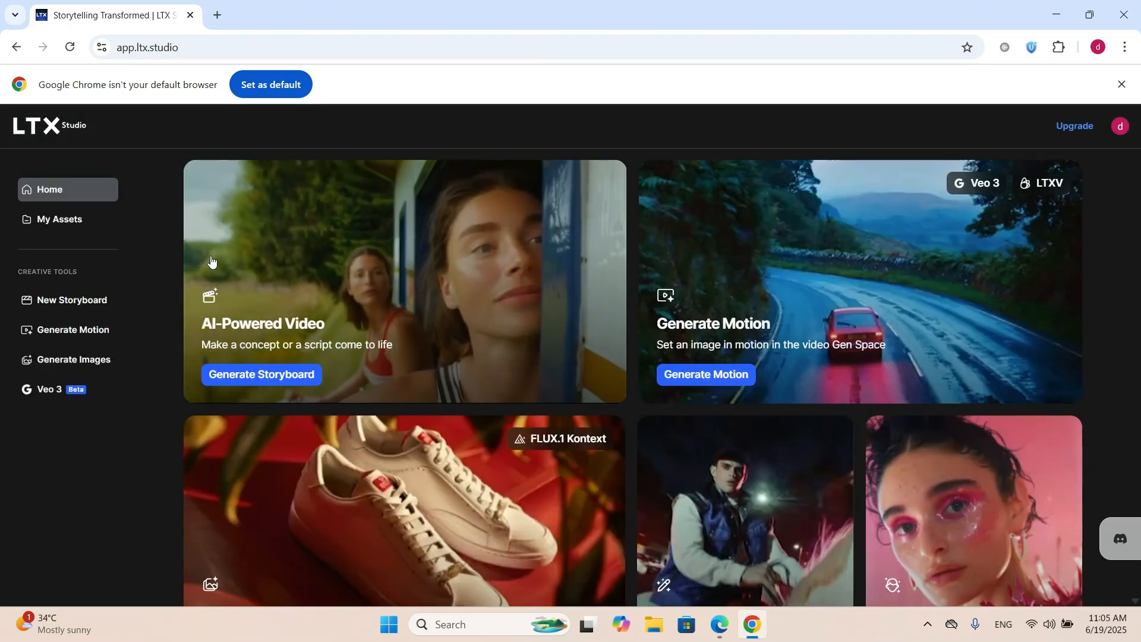
Look over the creative tools on the home page, view the Generate Motion workspace, dismiss its Veo 3 notice and return home.
{"action": "scroll", "coordinate": [534, 273], "scroll_direction": "down", "scroll_amount": 4}
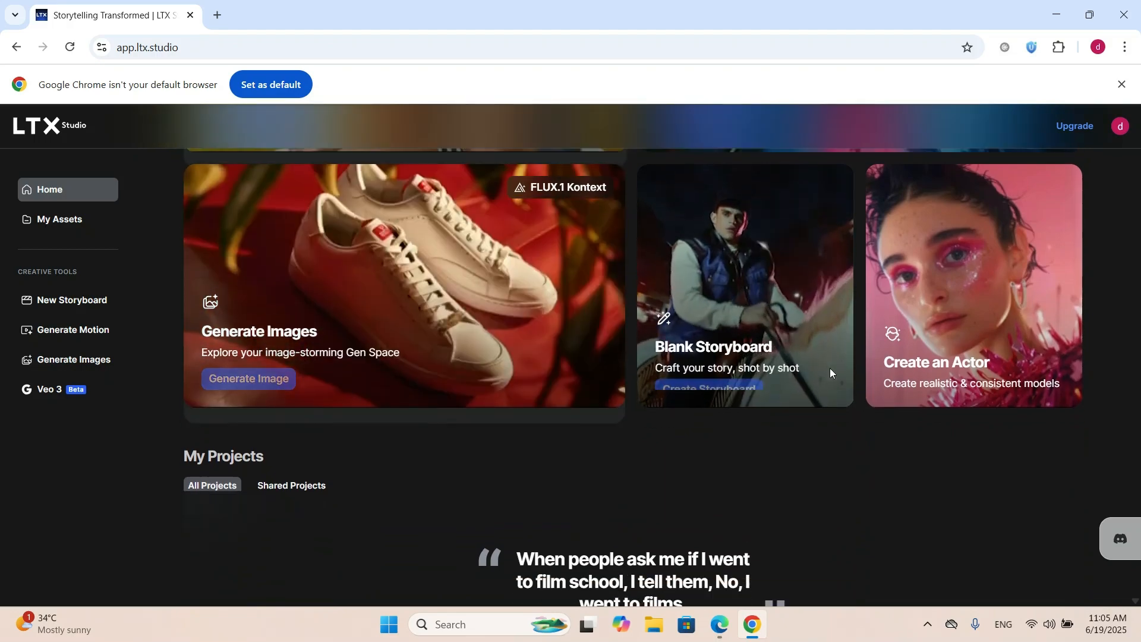
{"action": "scroll", "coordinate": [830, 369], "scroll_direction": "up", "scroll_amount": 5}
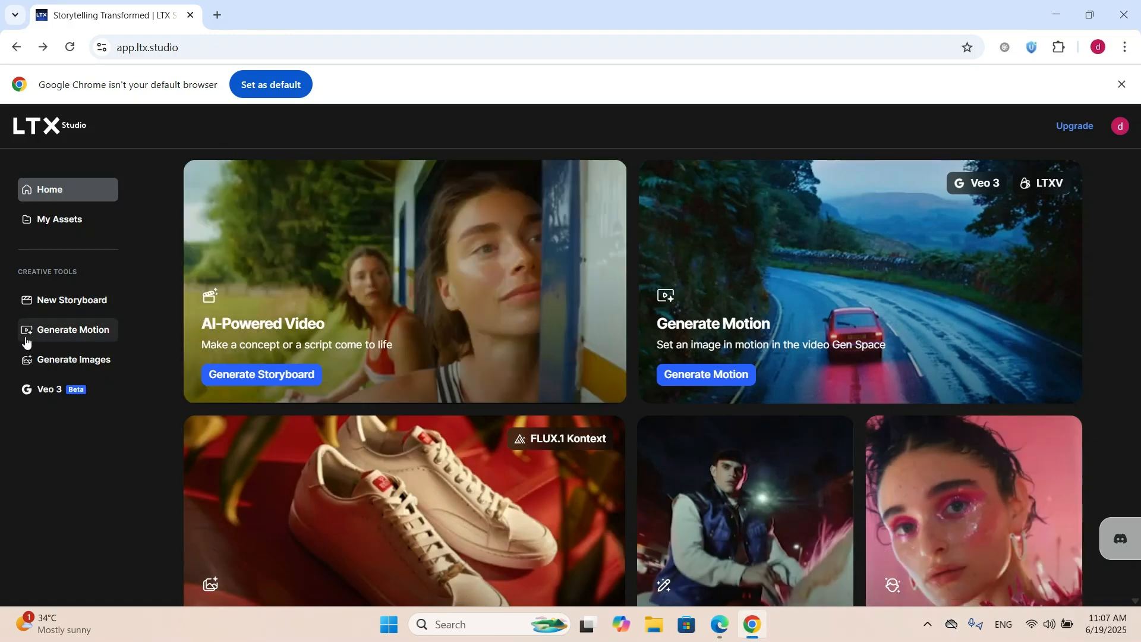
{"action": "left_click", "coordinate": [53, 331]}
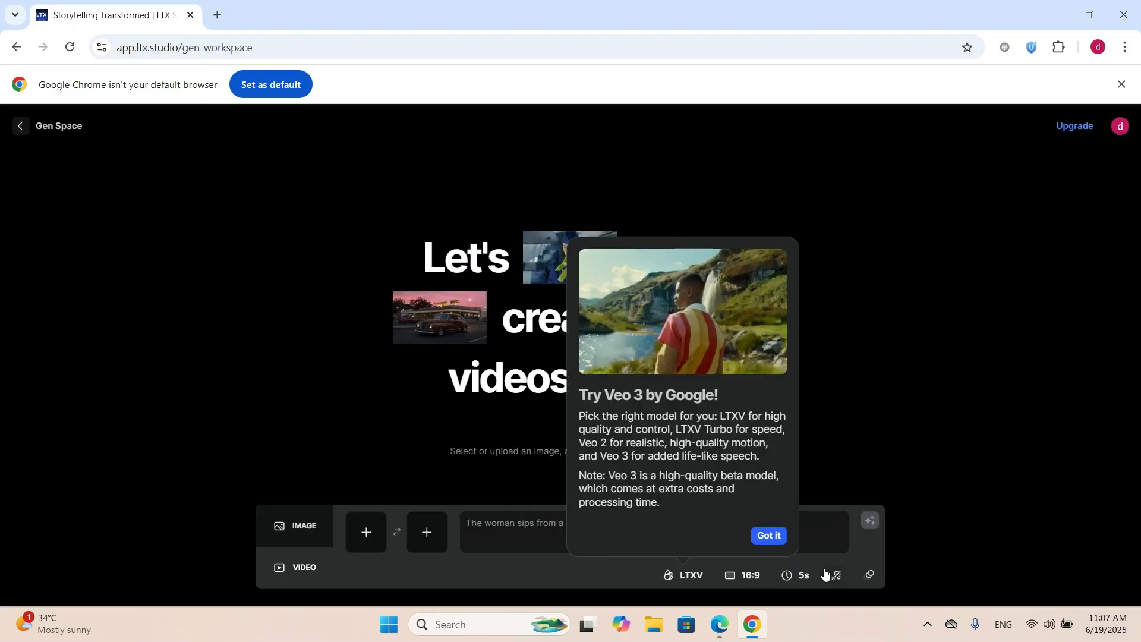
{"action": "left_click", "coordinate": [929, 441]}
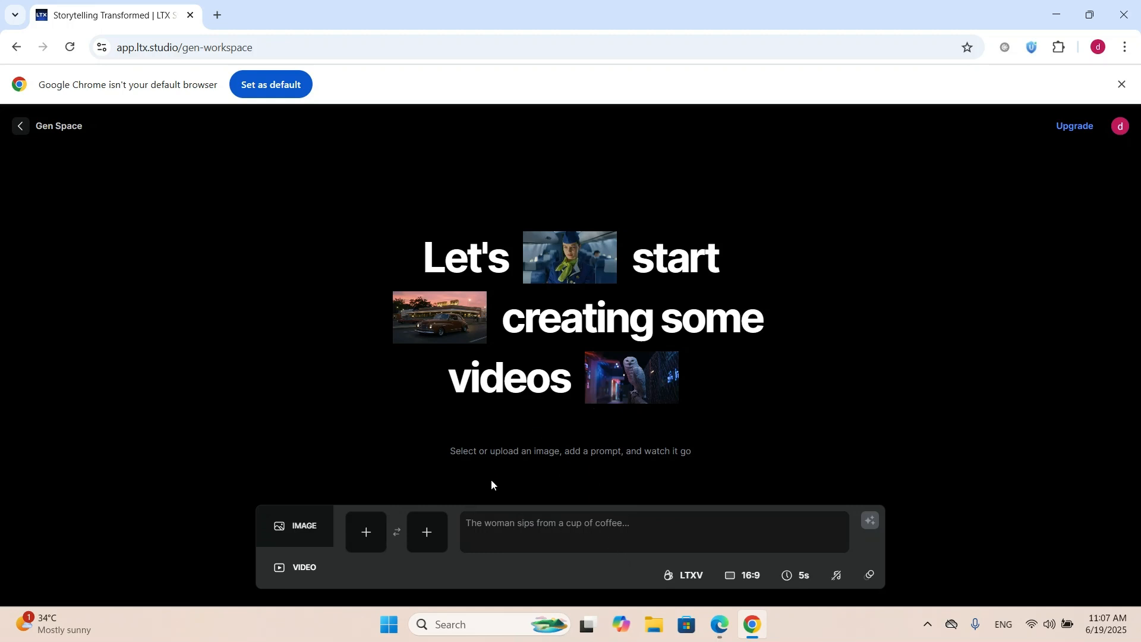
{"action": "left_click", "coordinate": [17, 127]}
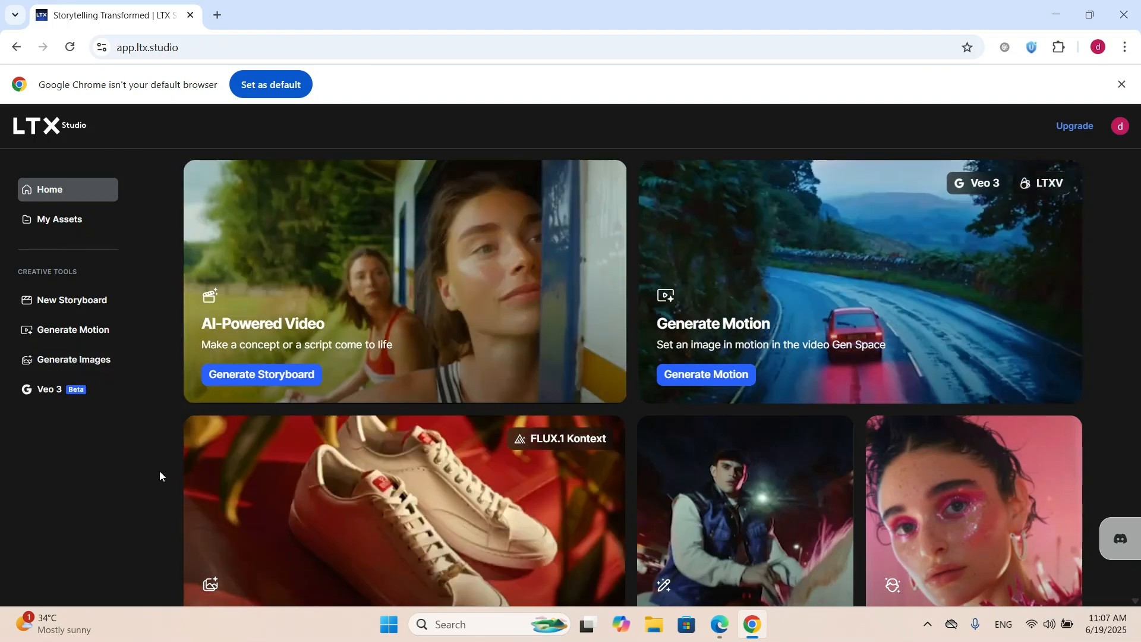
Look over the home page tools and start a new AI-Powered Video storyboard.
{"action": "scroll", "coordinate": [159, 471], "scroll_direction": "down", "scroll_amount": 2}
{"action": "scroll", "coordinate": [160, 471], "scroll_direction": "up", "scroll_amount": 2}
{"action": "scroll", "coordinate": [885, 109], "scroll_direction": "down", "scroll_amount": 2}
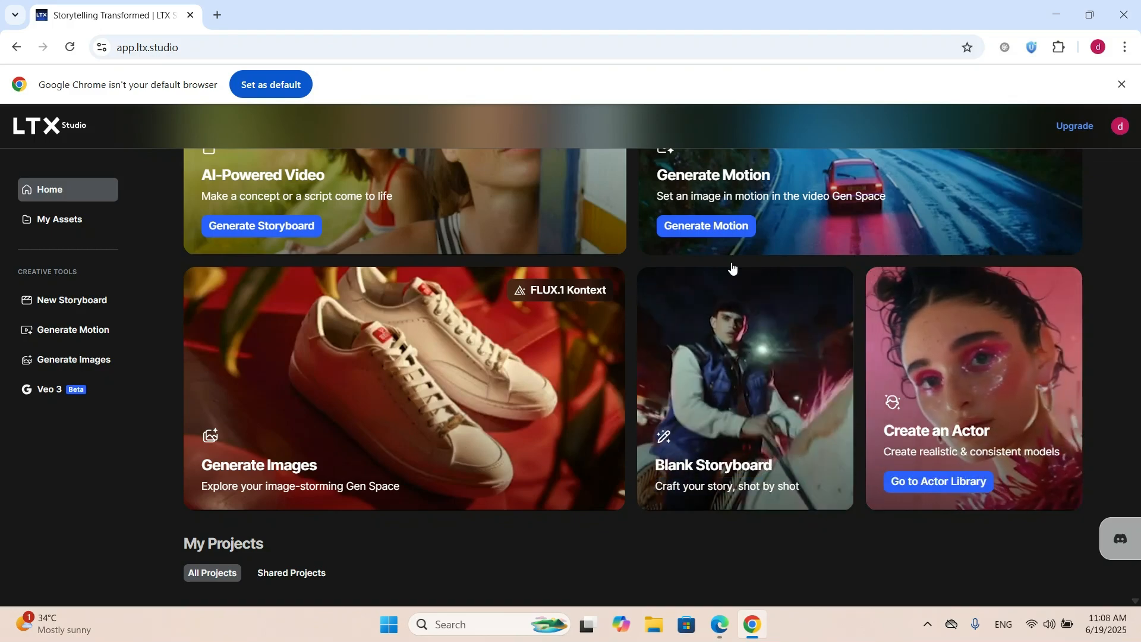
{"action": "scroll", "coordinate": [609, 427], "scroll_direction": "up", "scroll_amount": 2}
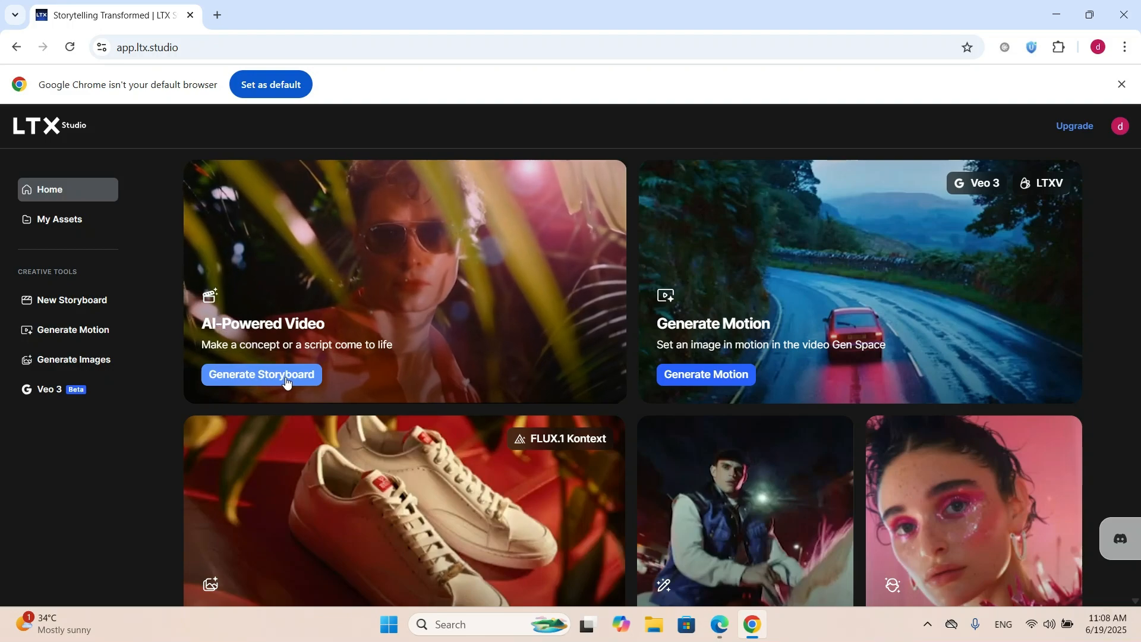
{"action": "left_click", "coordinate": [265, 379]}
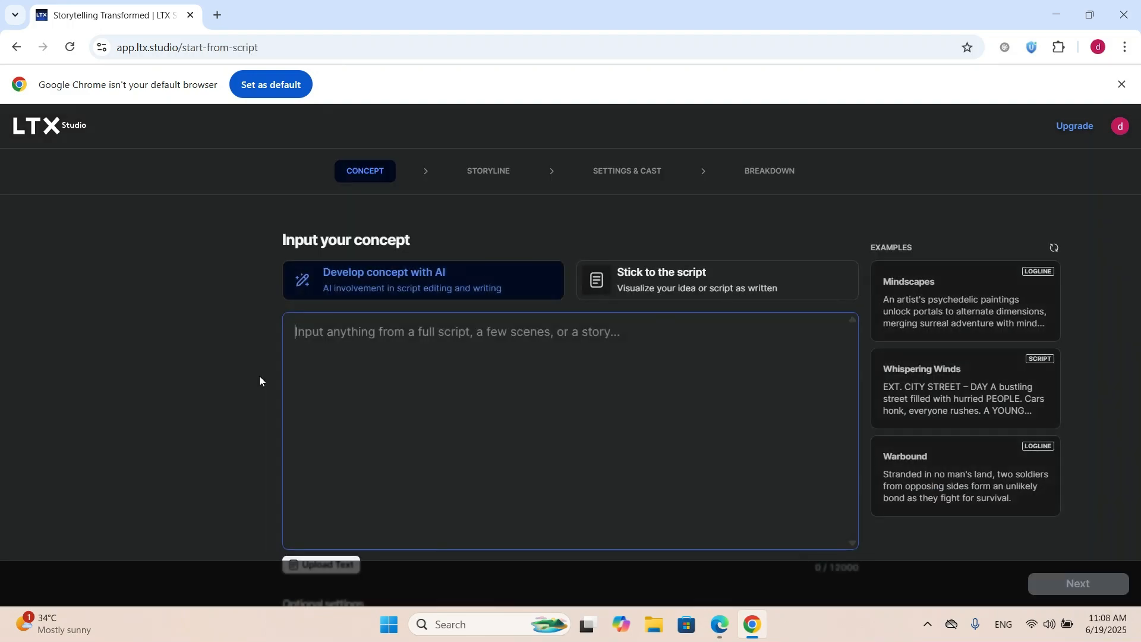
Examine the concept form, including the script input and the optional format, genre, tone and voiceover settings.
{"action": "scroll", "coordinate": [442, 309], "scroll_direction": "down", "scroll_amount": 4}
{"action": "scroll", "coordinate": [441, 309], "scroll_direction": "up", "scroll_amount": 4}
{"action": "scroll", "coordinate": [441, 309], "scroll_direction": "down", "scroll_amount": 4}
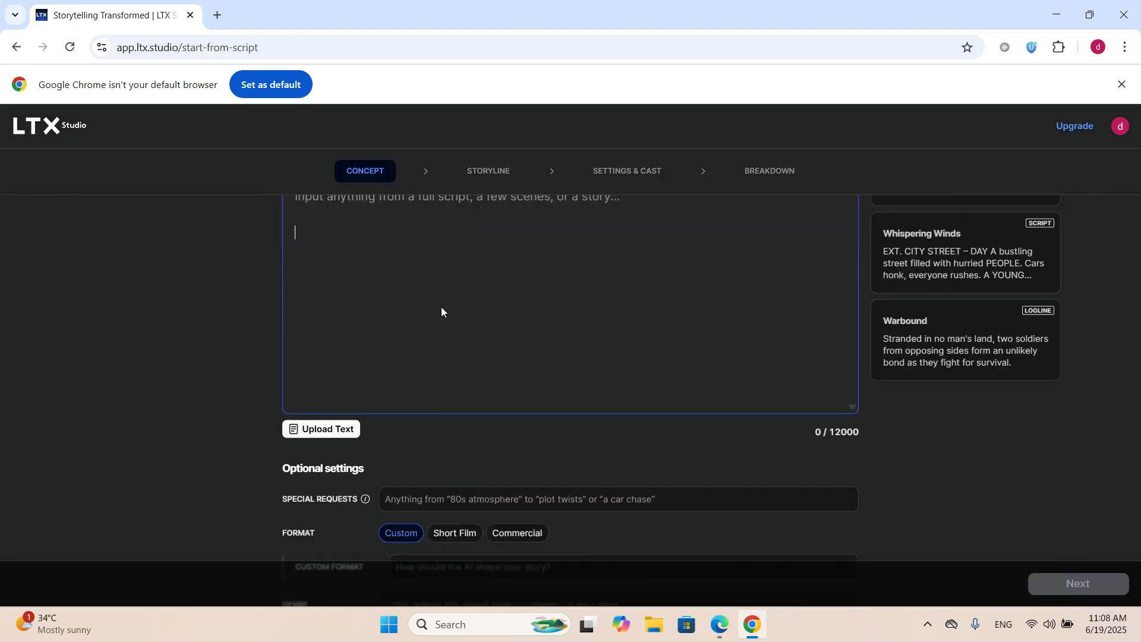
{"action": "scroll", "coordinate": [460, 352], "scroll_direction": "down", "scroll_amount": 1}
{"action": "scroll", "coordinate": [460, 352], "scroll_direction": "up", "scroll_amount": 5}
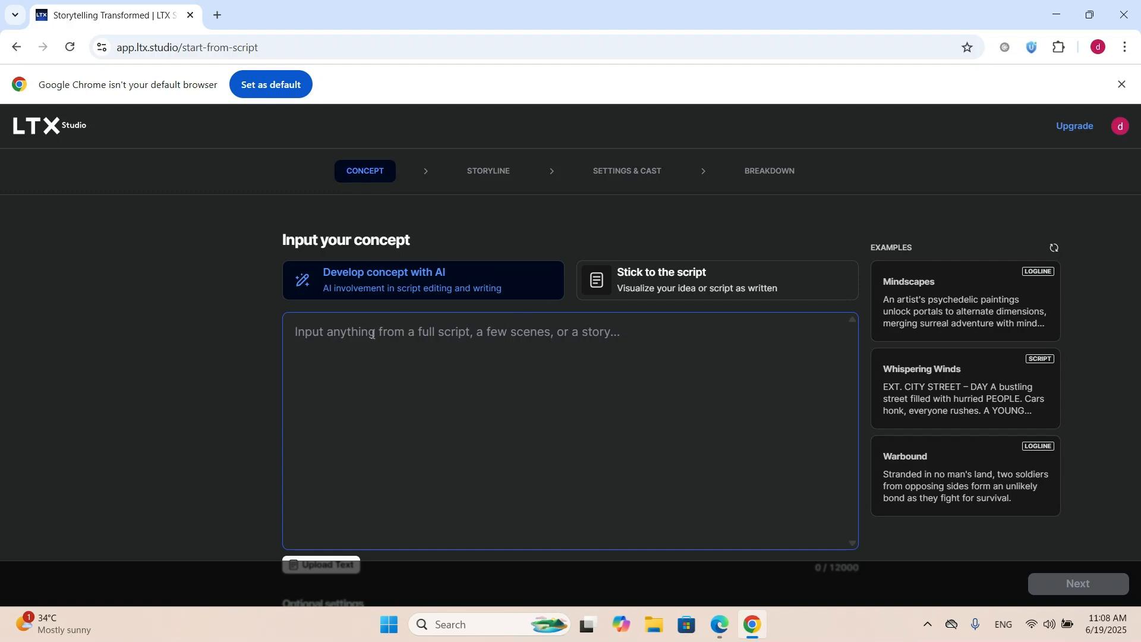
{"action": "scroll", "coordinate": [466, 346], "scroll_direction": "down", "scroll_amount": 5}
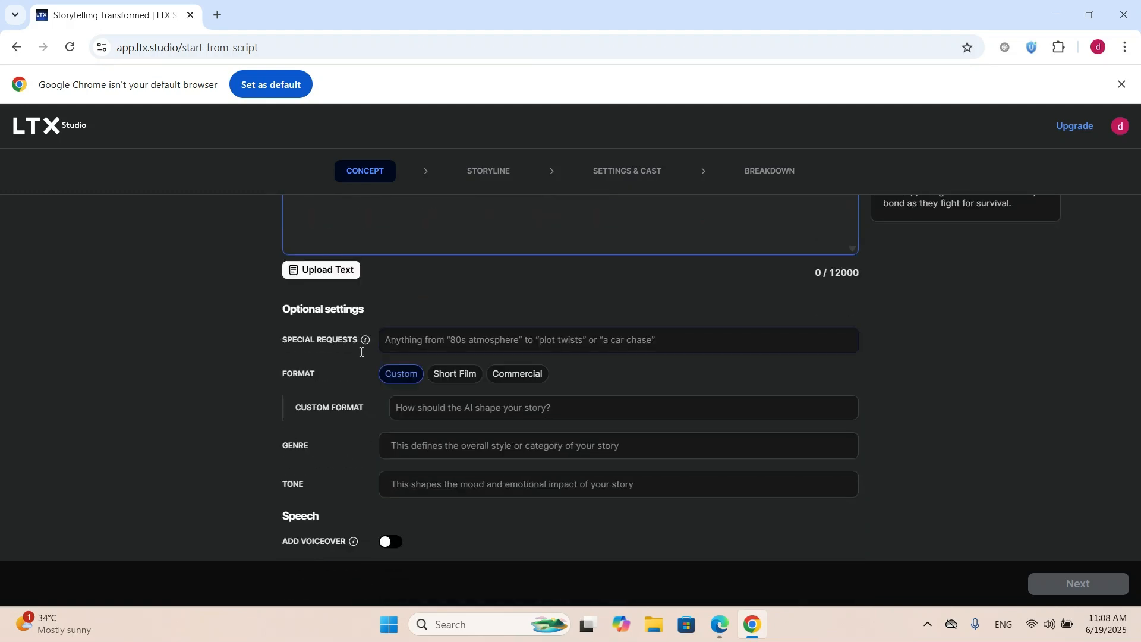
{"action": "scroll", "coordinate": [438, 367], "scroll_direction": "up", "scroll_amount": 4}
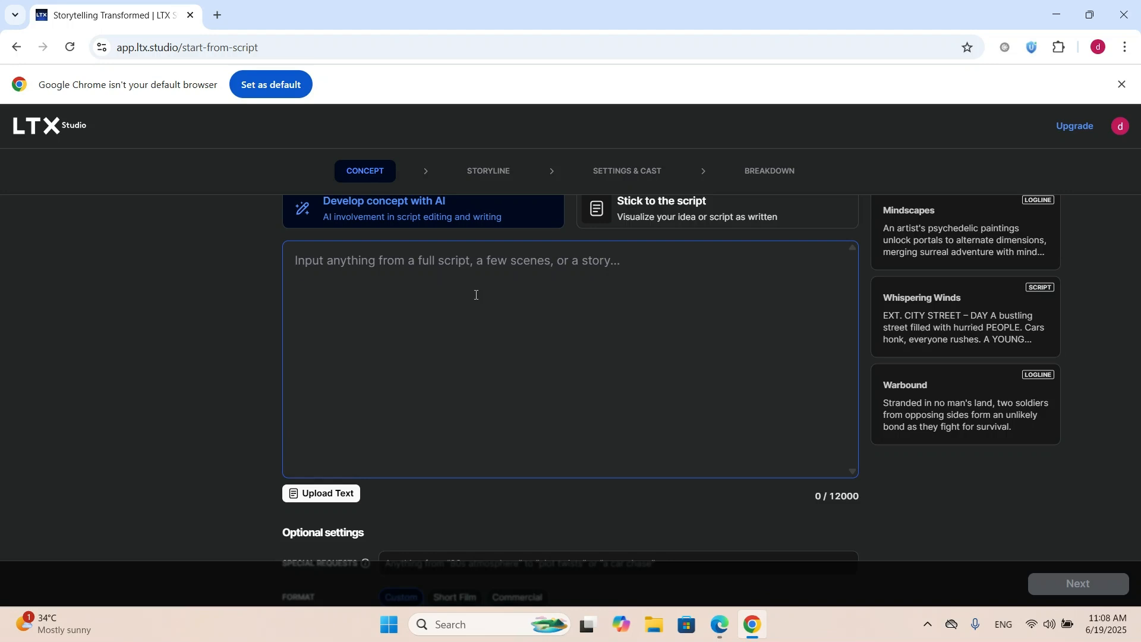
{"action": "scroll", "coordinate": [333, 285], "scroll_direction": "up", "scroll_amount": 2}
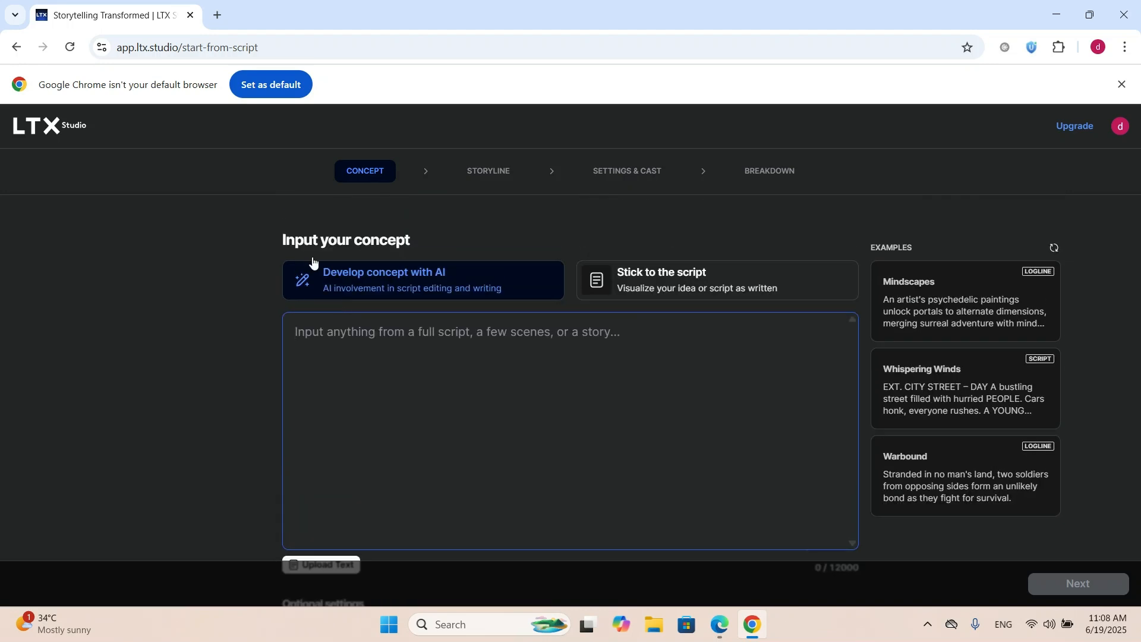
Switch to the ChatGPT chat in Edge and copy the story-style narrative about the soldier in Area 51.
{"action": "left_click", "coordinate": [218, 15]}
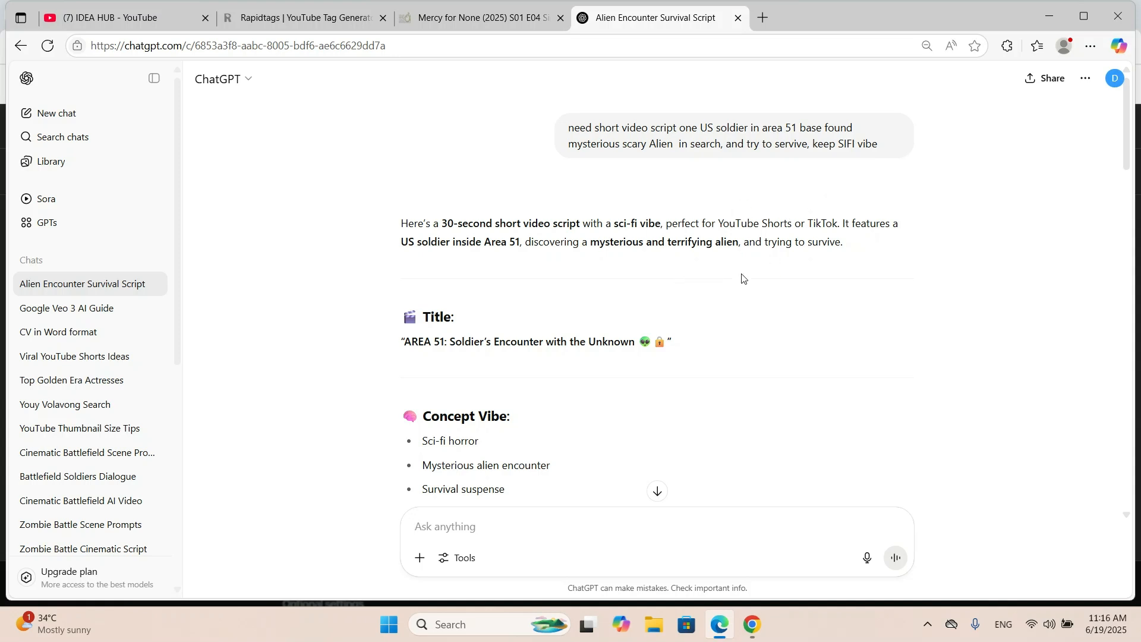
{"action": "scroll", "coordinate": [681, 294], "scroll_direction": "down", "scroll_amount": 1}
{"action": "scroll", "coordinate": [680, 294], "scroll_direction": "down", "scroll_amount": 1}
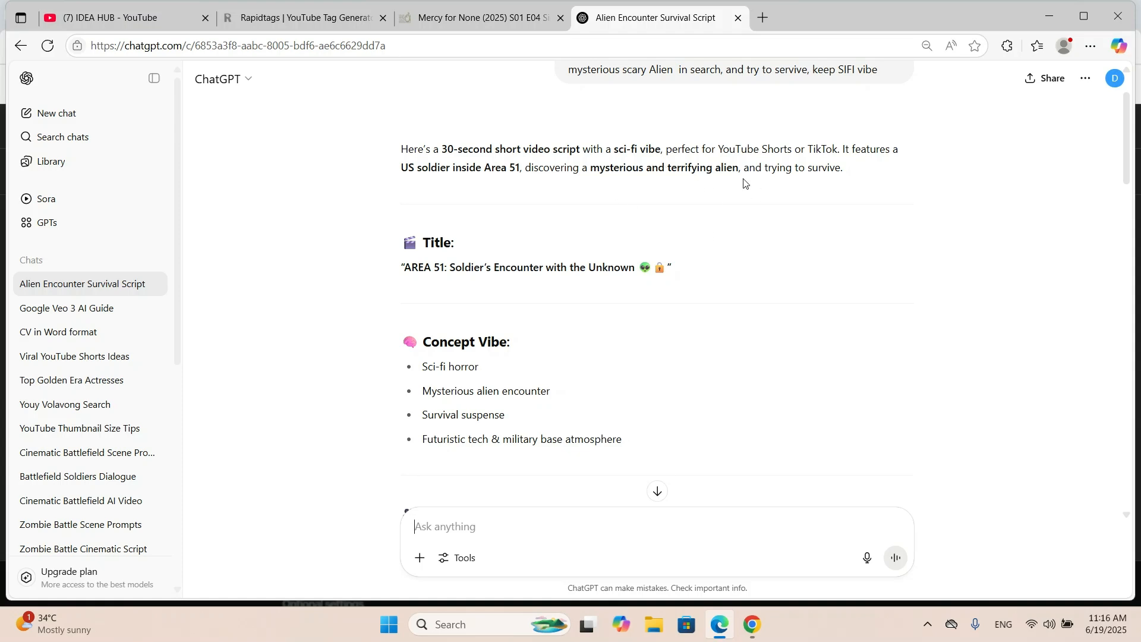
{"action": "scroll", "coordinate": [553, 202], "scroll_direction": "down", "scroll_amount": 20}
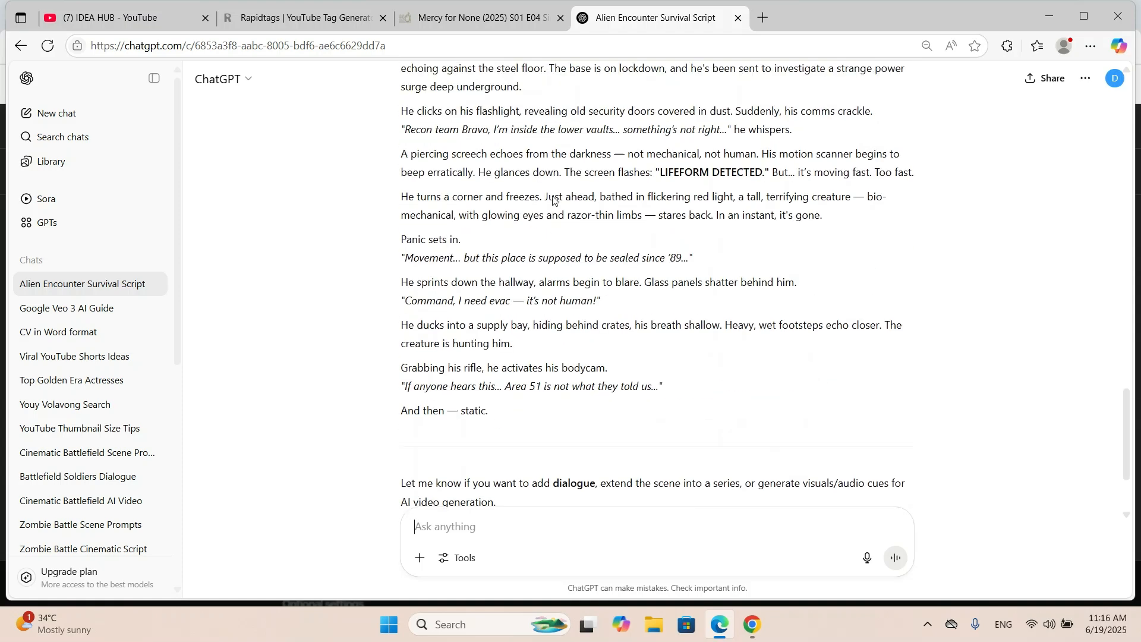
{"action": "scroll", "coordinate": [553, 202], "scroll_direction": "up", "scroll_amount": 2}
{"action": "left_click_drag", "start_coordinate": [399, 143], "coordinate": [652, 496]}
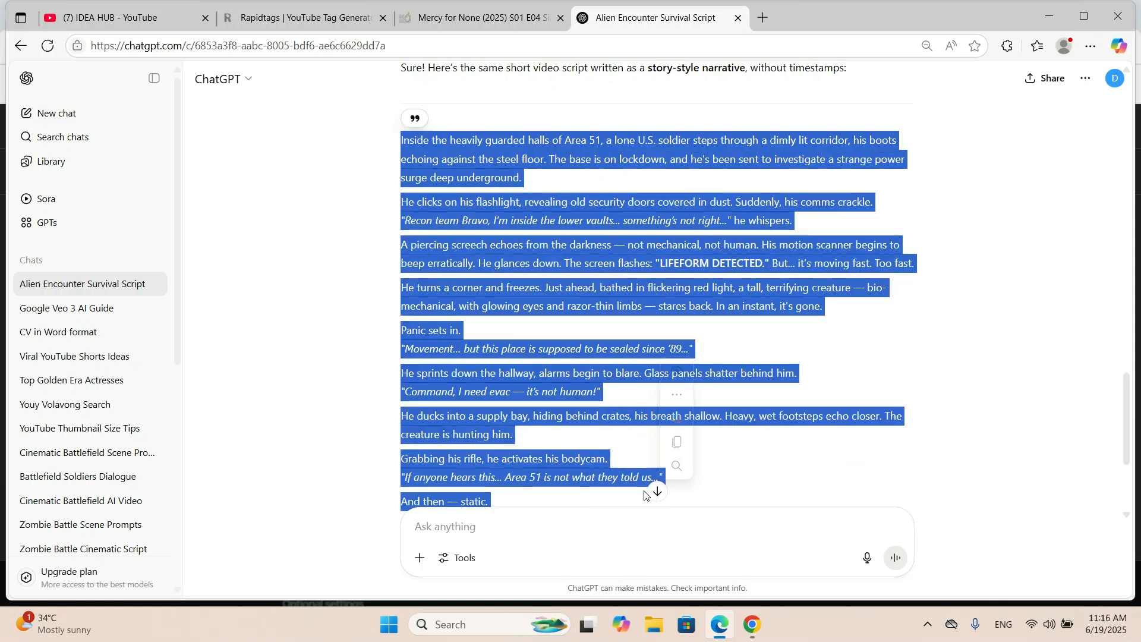
{"action": "right_click", "coordinate": [517, 136]}
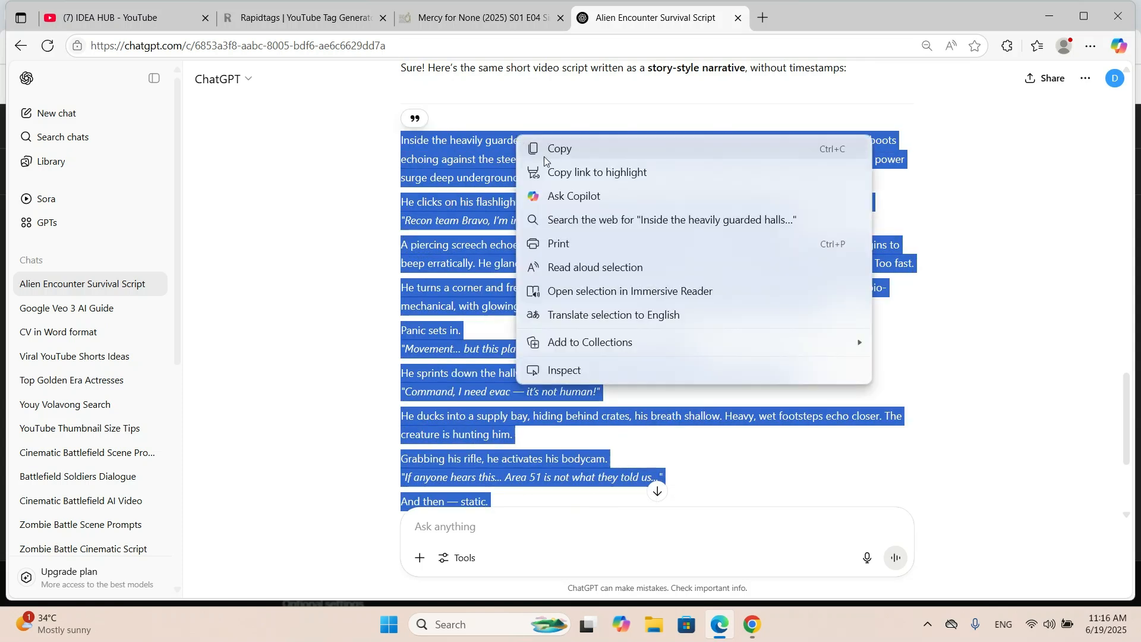
{"action": "left_click", "coordinate": [550, 149]}
Switch back to LTX Studio in Chrome, view the "Stick to the script" mode and return to "Develop concept with AI".
{"action": "left_click", "coordinate": [763, 634]}
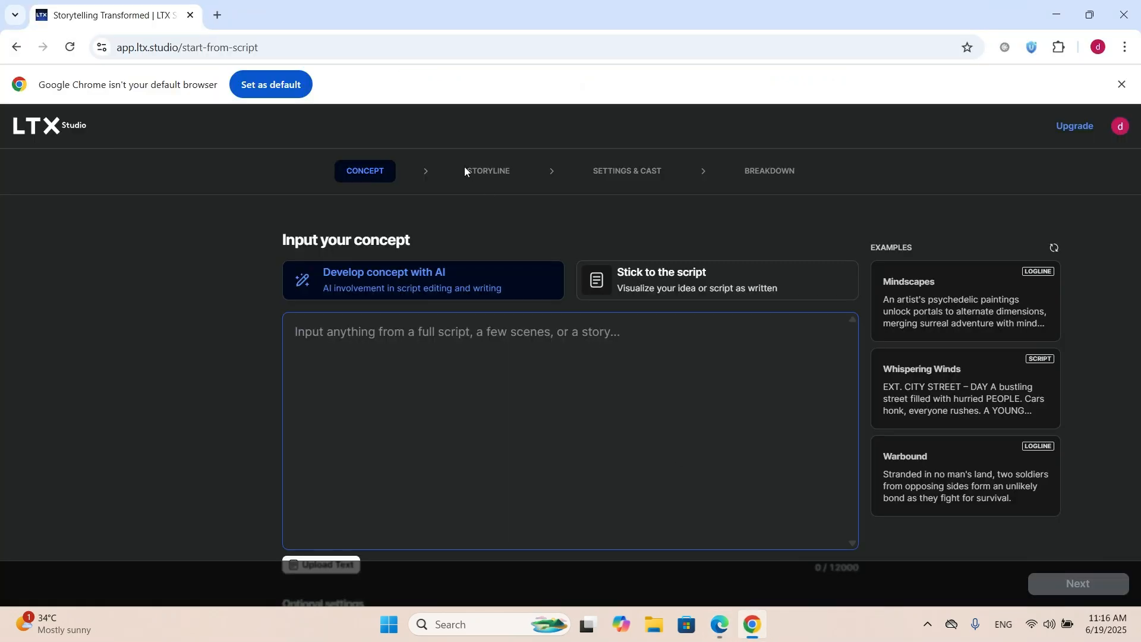
{"action": "scroll", "coordinate": [508, 262], "scroll_direction": "down", "scroll_amount": 3}
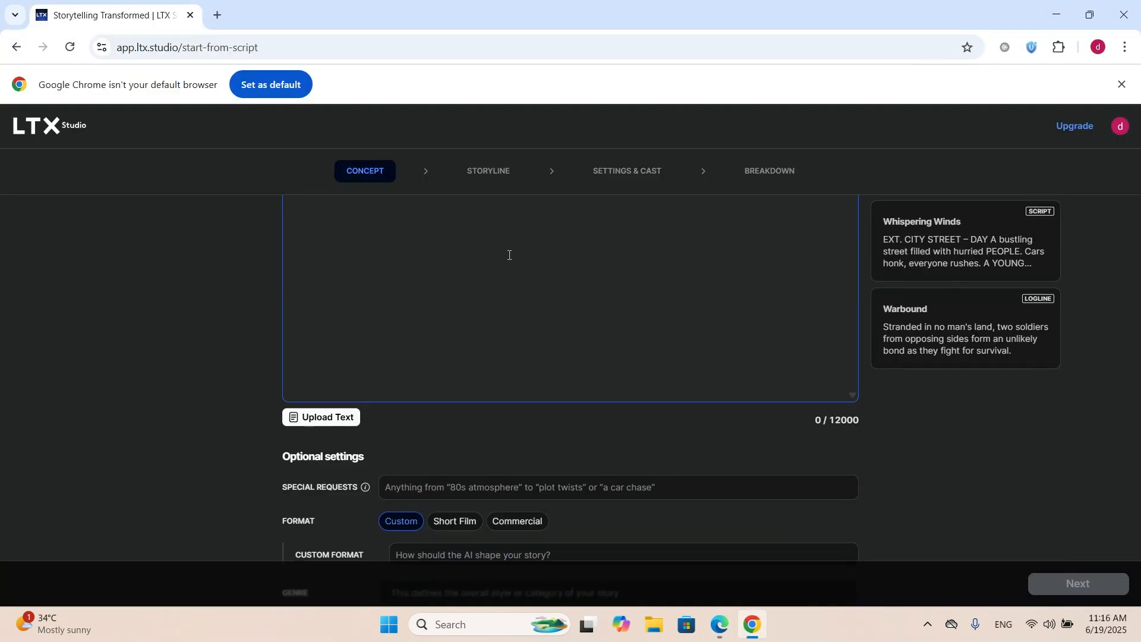
{"action": "scroll", "coordinate": [510, 255], "scroll_direction": "up", "scroll_amount": 3}
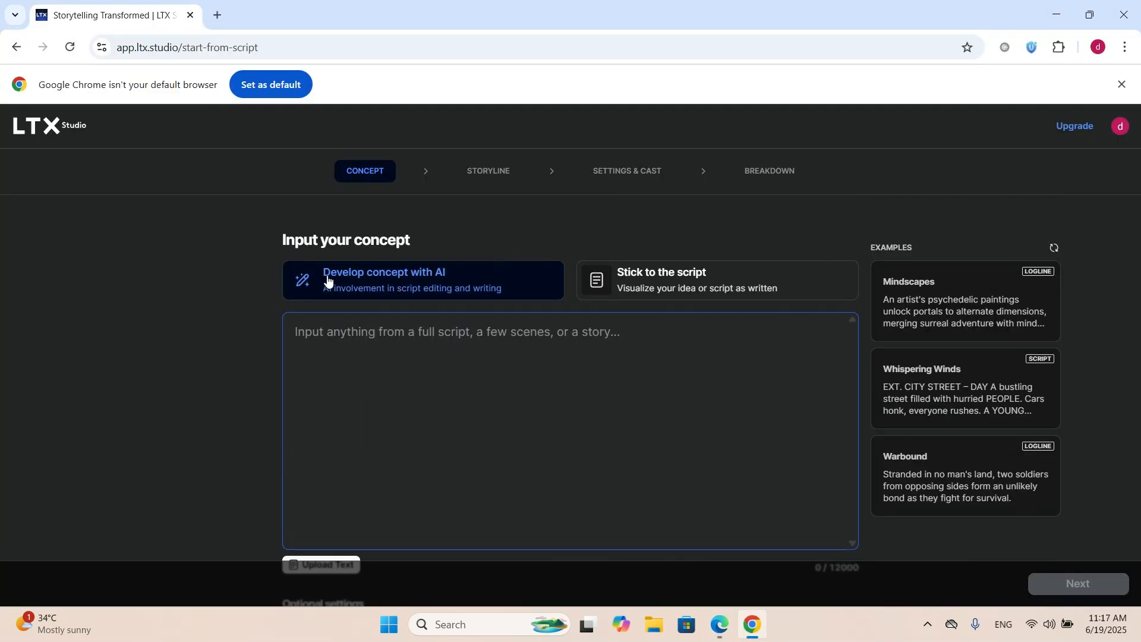
{"action": "left_click", "coordinate": [660, 288]}
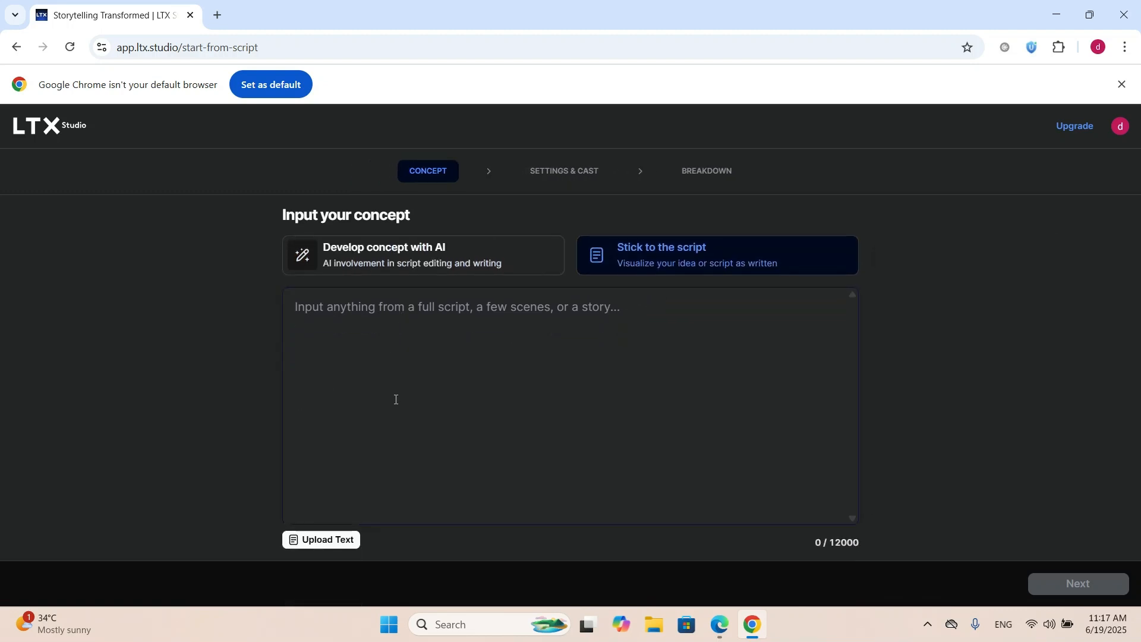
{"action": "left_click", "coordinate": [418, 255]}
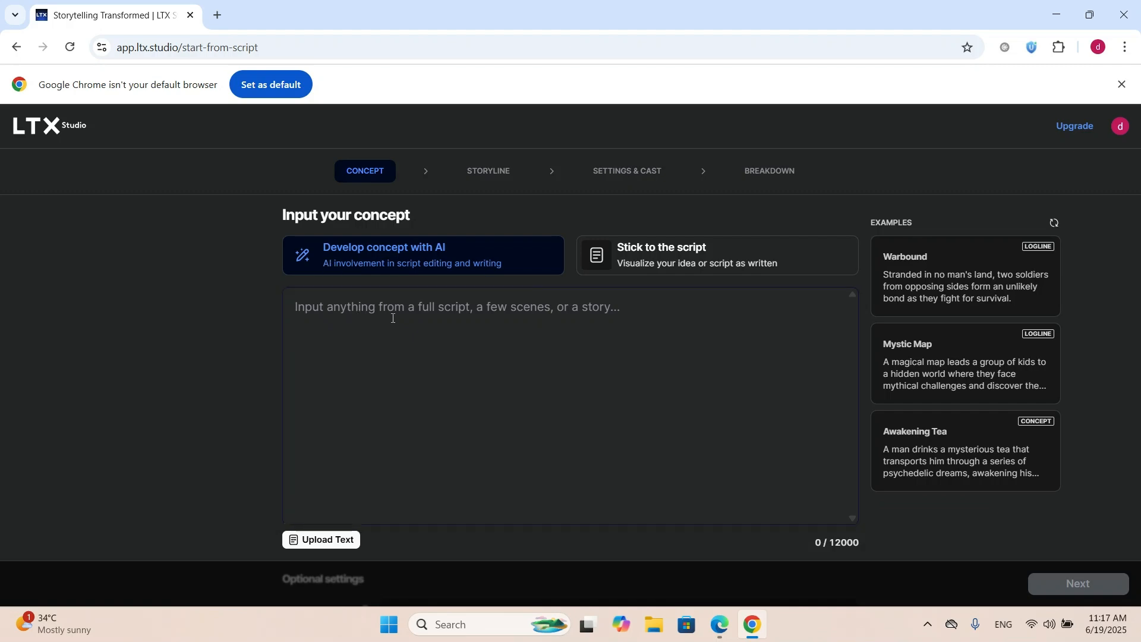
Paste the copied Area 51 narrative into the concept input.
{"action": "scroll", "coordinate": [338, 369], "scroll_direction": "down", "scroll_amount": 4}
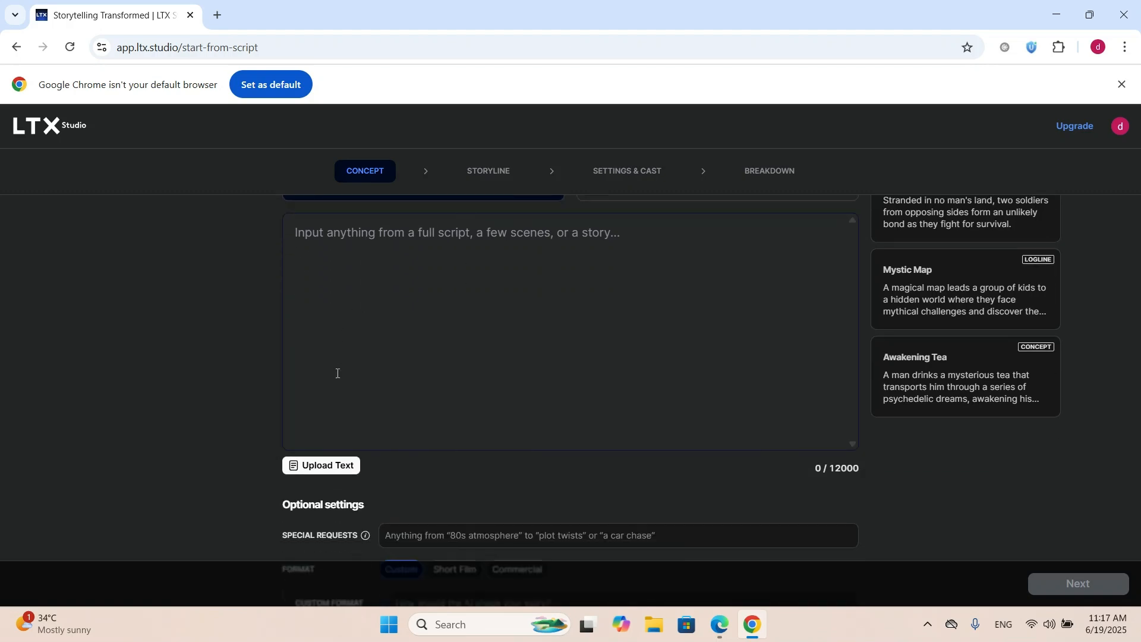
{"action": "scroll", "coordinate": [337, 372], "scroll_direction": "up", "scroll_amount": 5}
{"action": "scroll", "coordinate": [337, 374], "scroll_direction": "down", "scroll_amount": 2}
{"action": "scroll", "coordinate": [338, 374], "scroll_direction": "up", "scroll_amount": 2}
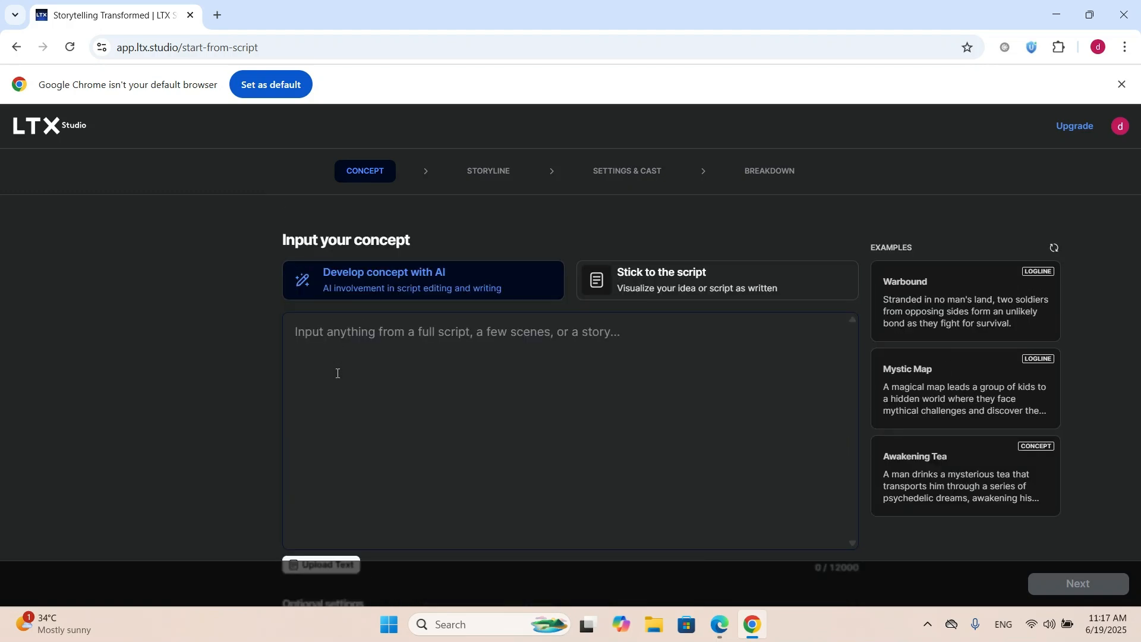
{"action": "left_click", "coordinate": [345, 327]}
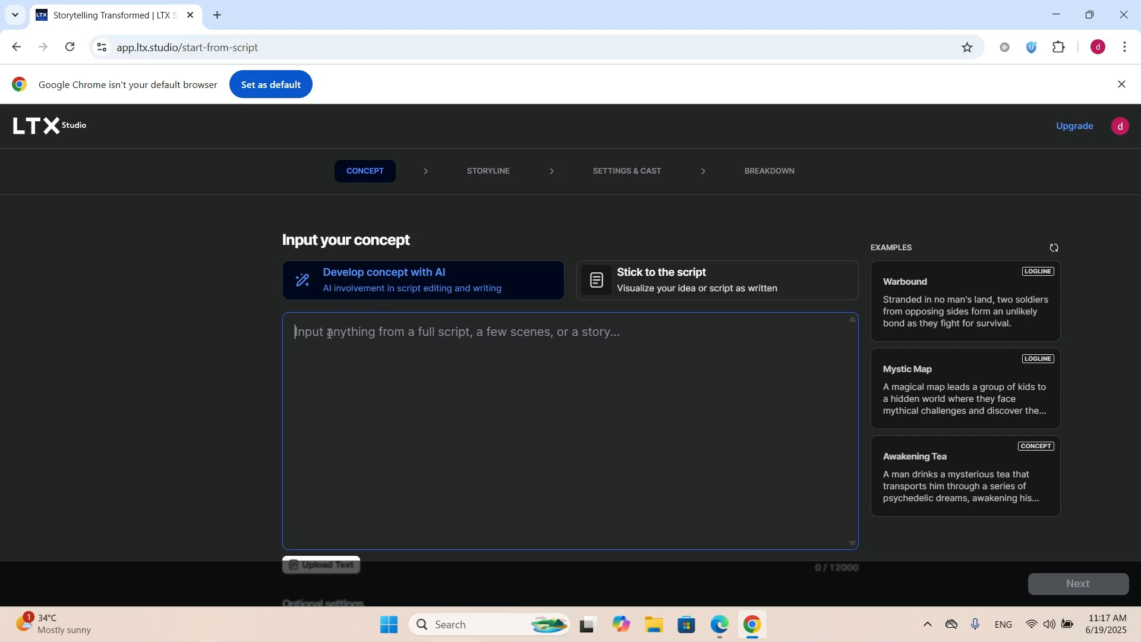
{"action": "key", "text": "ctrl+v"}
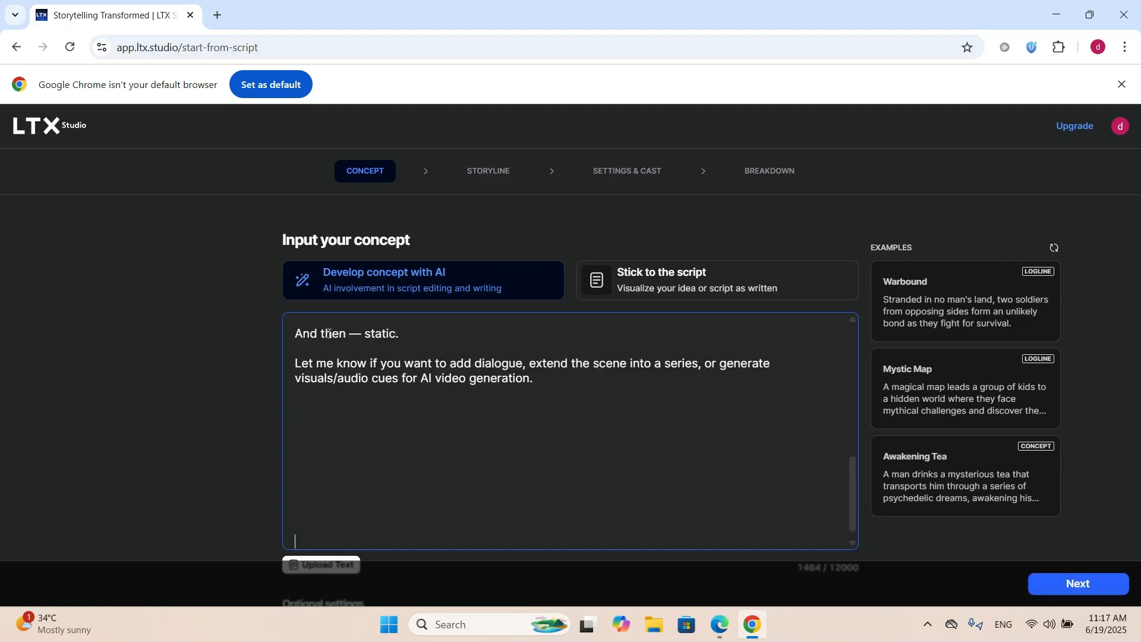
Enter "futuristic" as the special request in the optional settings.
{"action": "scroll", "coordinate": [129, 339], "scroll_direction": "down", "scroll_amount": 5}
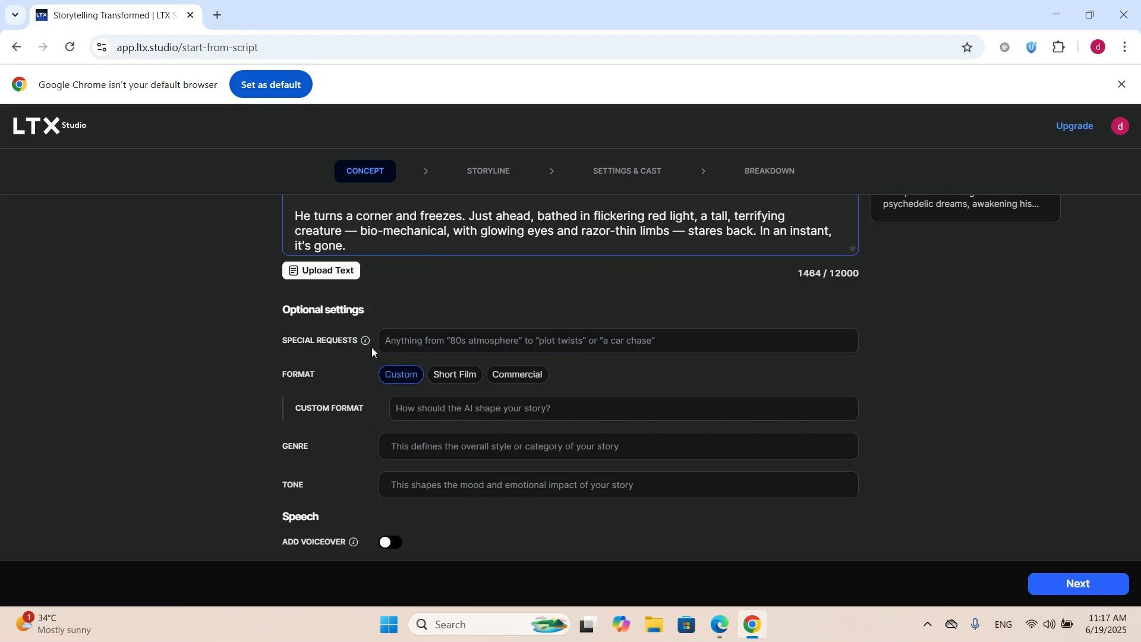
{"action": "left_click", "coordinate": [512, 331]}
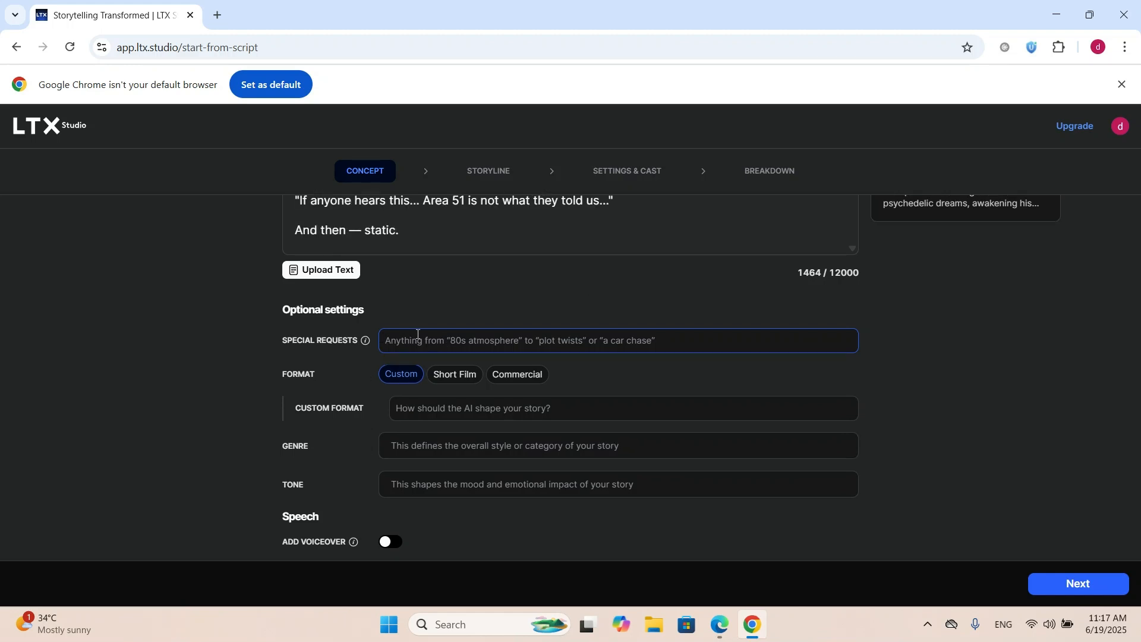
{"action": "type", "text": "futuristic"}
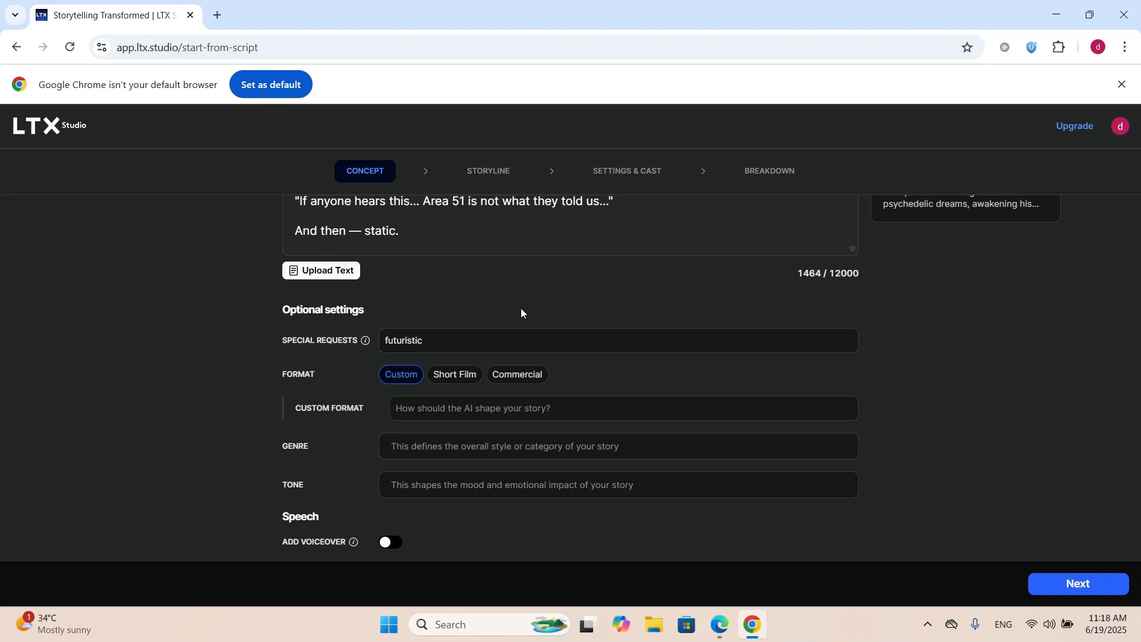
{"action": "left_click", "coordinate": [521, 310]}
Set the story's genre to Mystery, Horror and Science Fiction.
{"action": "left_click", "coordinate": [447, 441]}
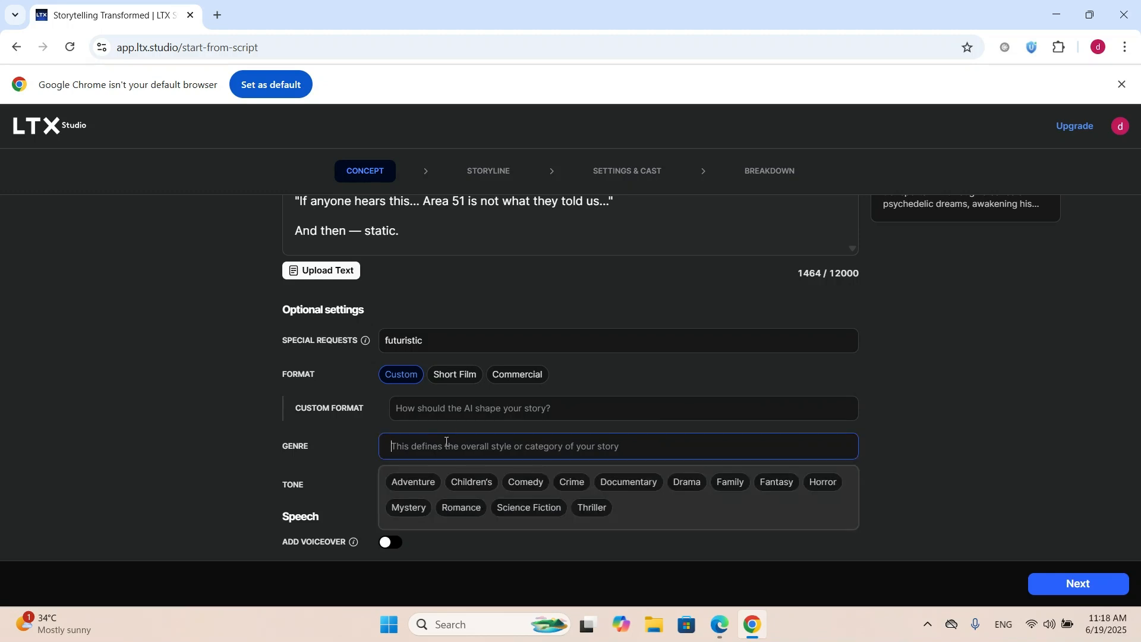
{"action": "left_click", "coordinate": [412, 508]}
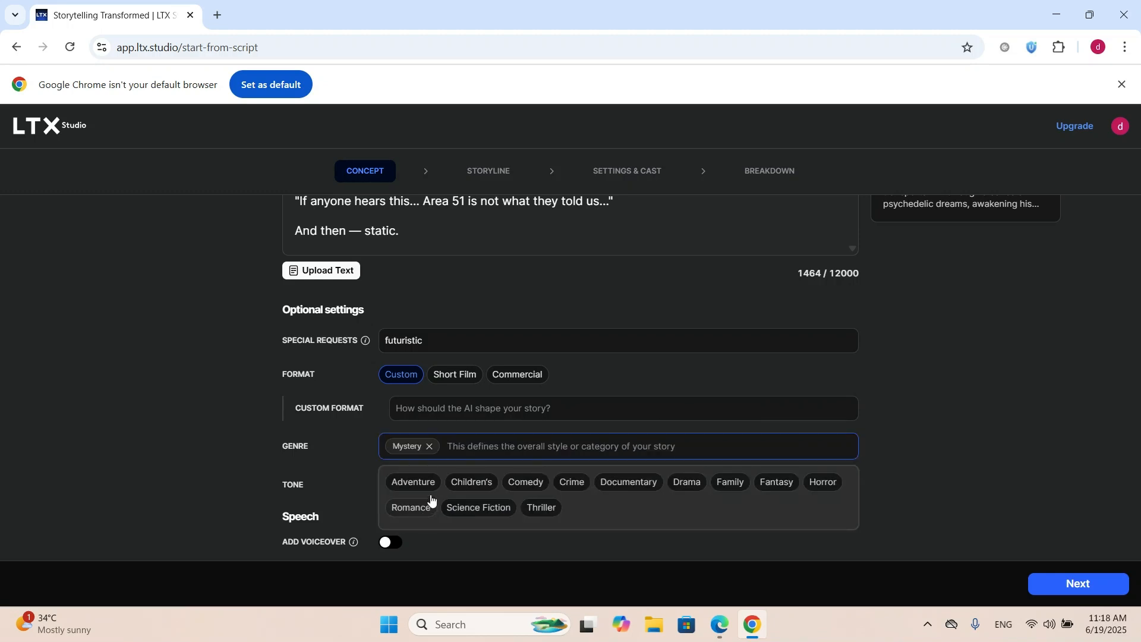
{"action": "left_click", "coordinate": [819, 482]}
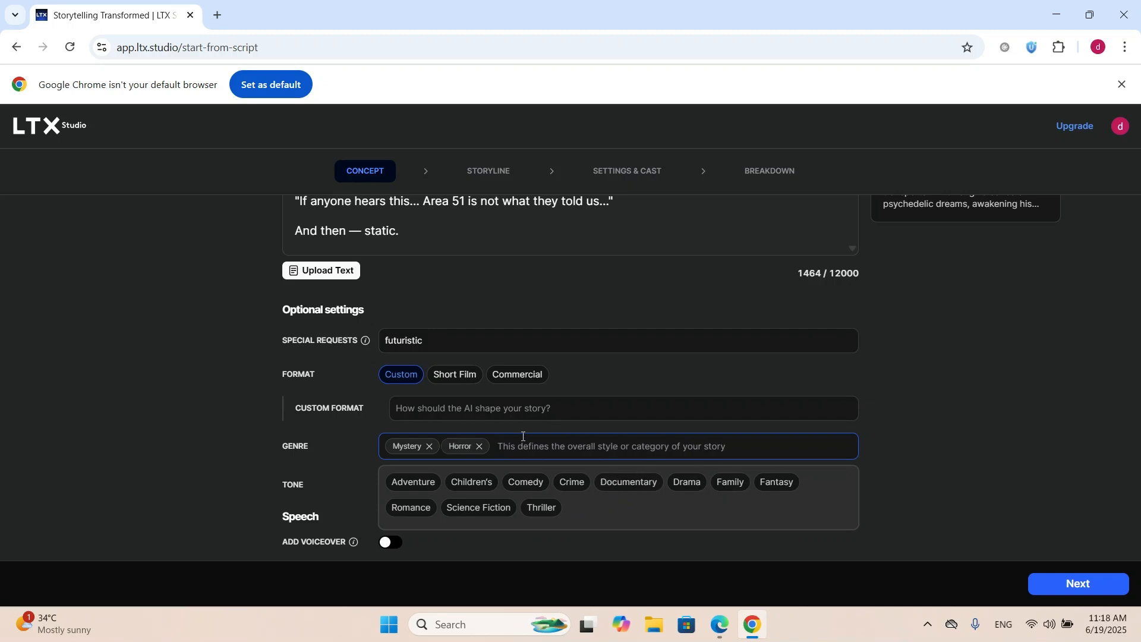
{"action": "type", "text": "F"}
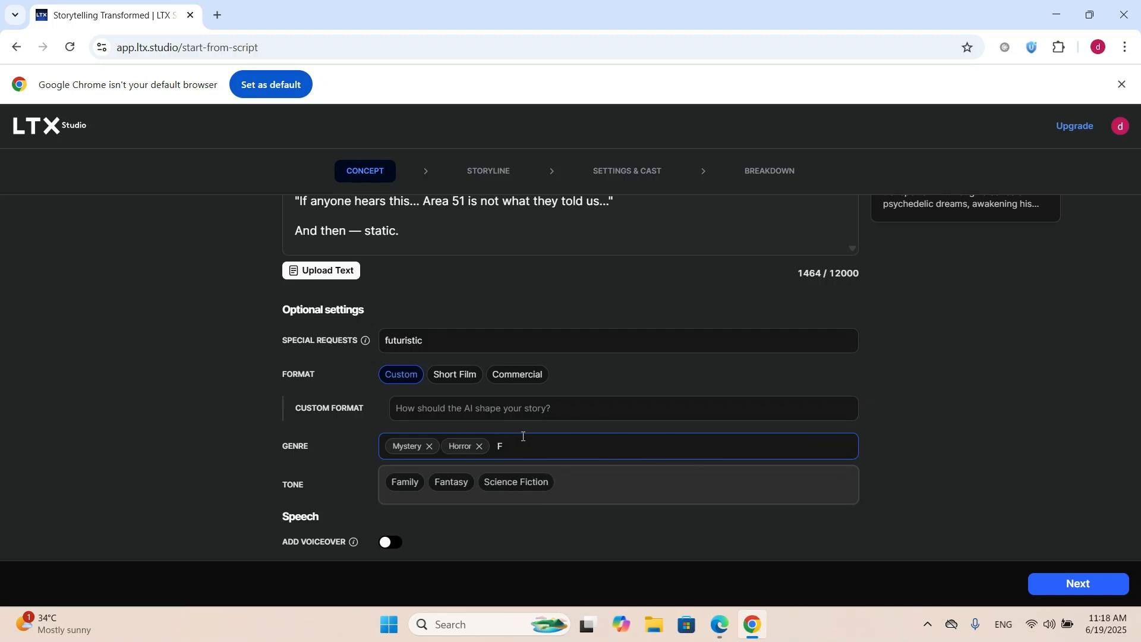
{"action": "type", "text": "i"}
{"action": "key", "text": "Return"}
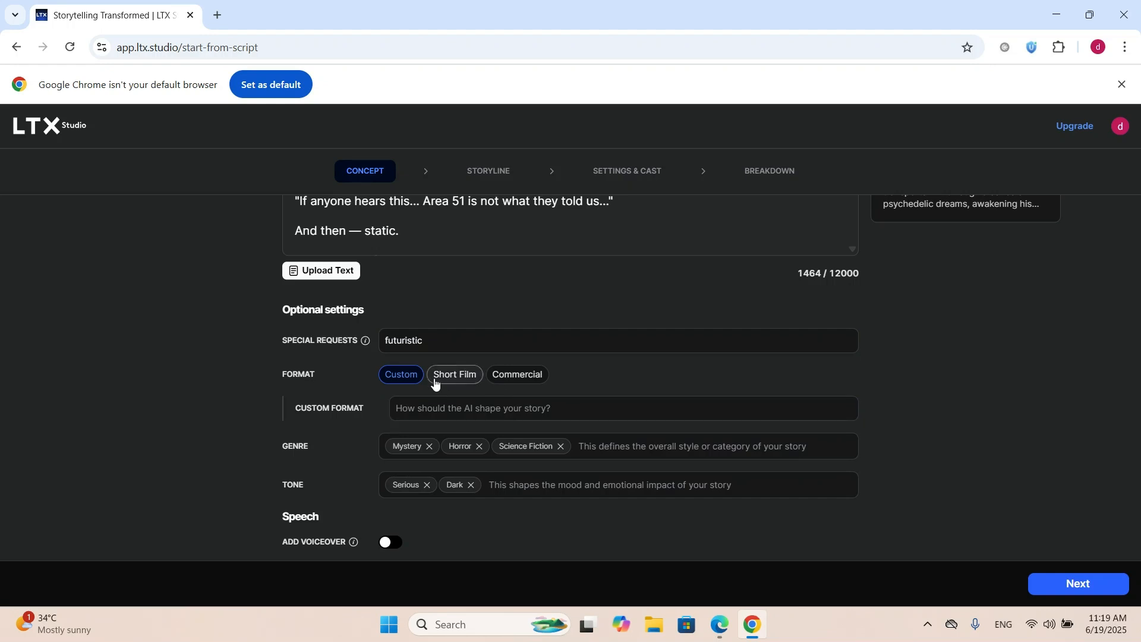
Set the format to Short Film and turn on the voiceover for the story.
{"action": "left_click", "coordinate": [462, 377]}
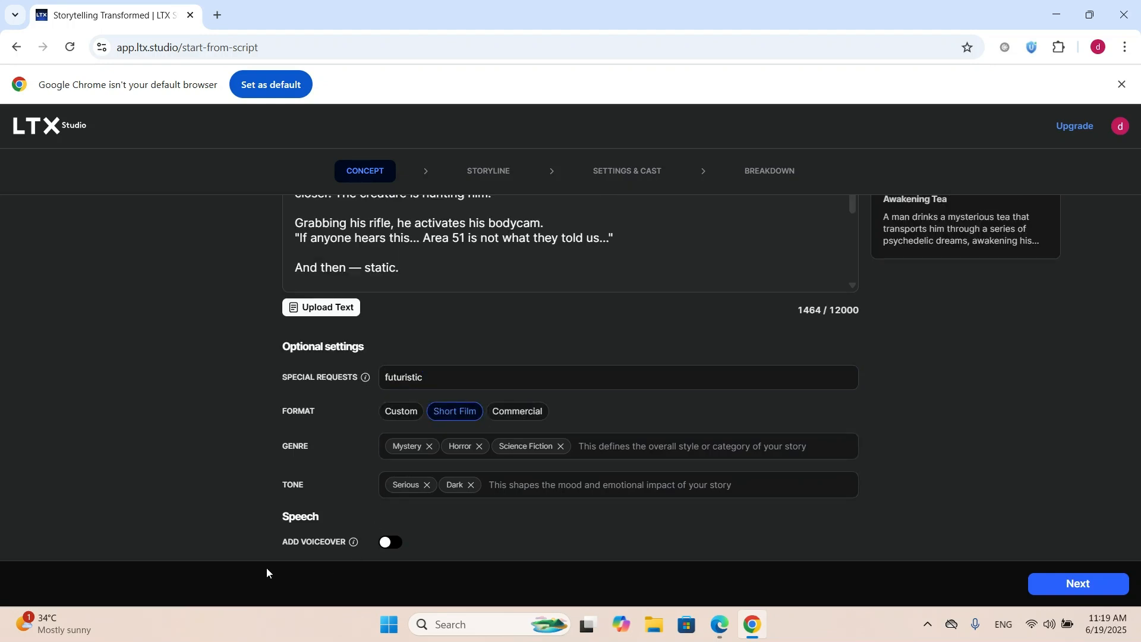
{"action": "left_click", "coordinate": [398, 543]}
{"action": "scroll", "coordinate": [498, 299], "scroll_direction": "up", "scroll_amount": 3}
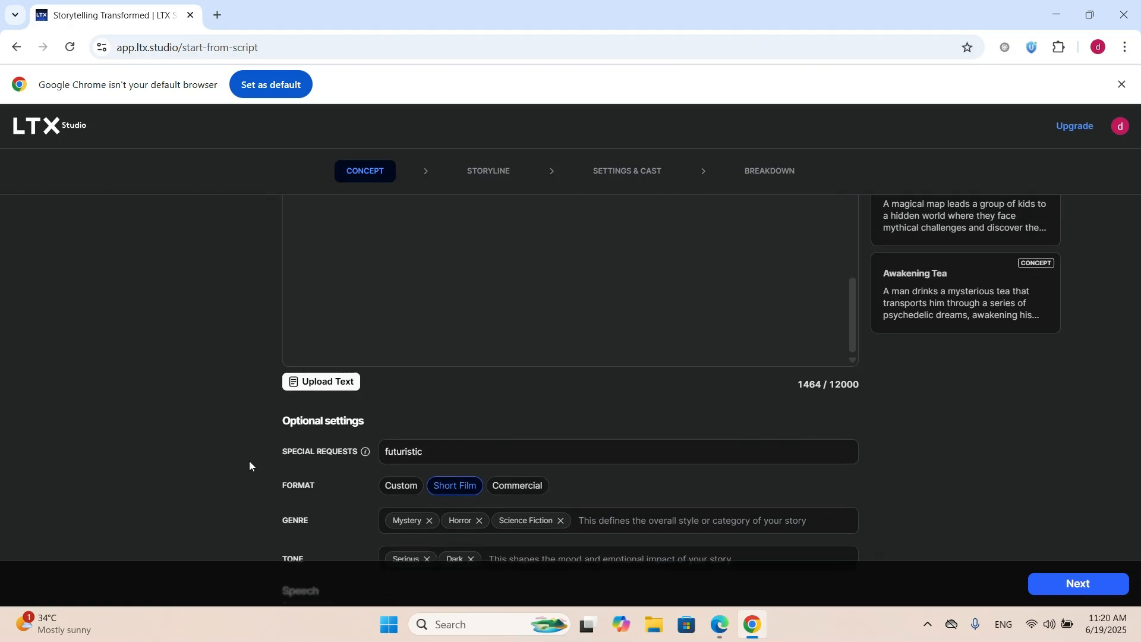
{"action": "scroll", "coordinate": [322, 515], "scroll_direction": "down", "scroll_amount": 3}
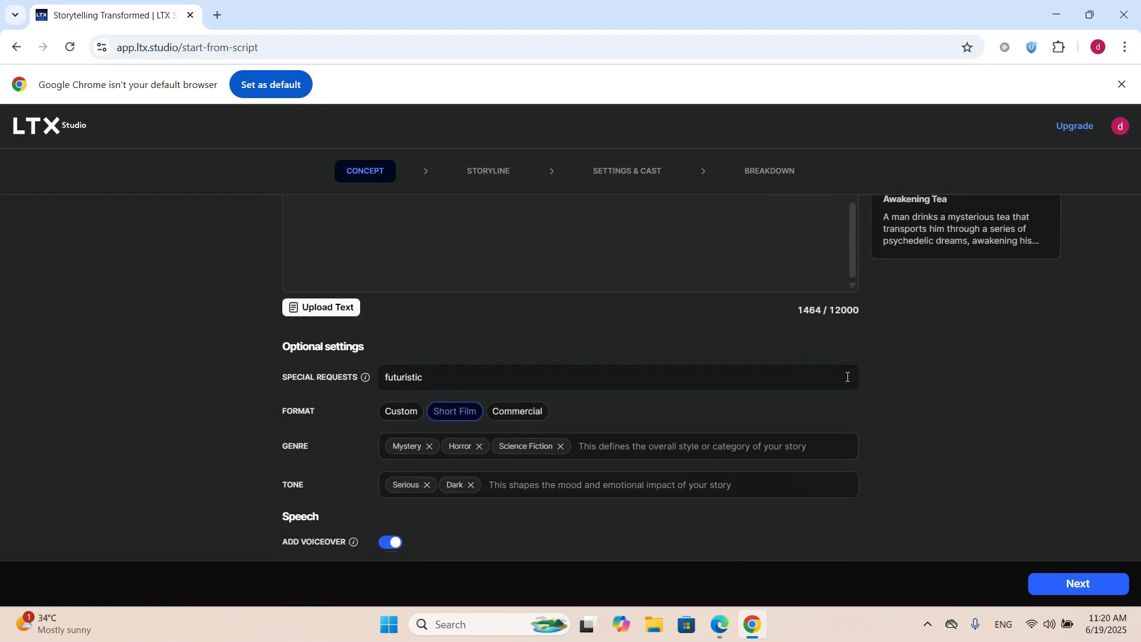
Review the Area 51 concept text and its optional settings, and proceed to the Storyline stage.
{"action": "scroll", "coordinate": [847, 377], "scroll_direction": "up", "scroll_amount": 5}
{"action": "scroll", "coordinate": [728, 357], "scroll_direction": "up", "scroll_amount": 5}
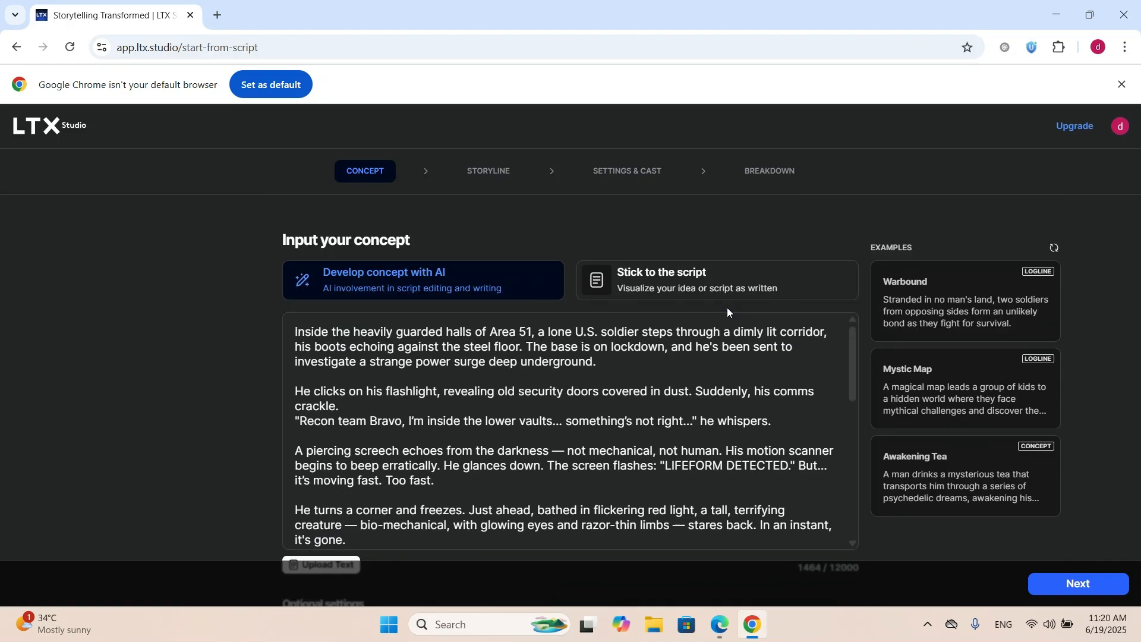
{"action": "scroll", "coordinate": [791, 368], "scroll_direction": "down", "scroll_amount": 3}
{"action": "scroll", "coordinate": [654, 410], "scroll_direction": "up", "scroll_amount": 3}
{"action": "scroll", "coordinate": [187, 359], "scroll_direction": "down", "scroll_amount": 4}
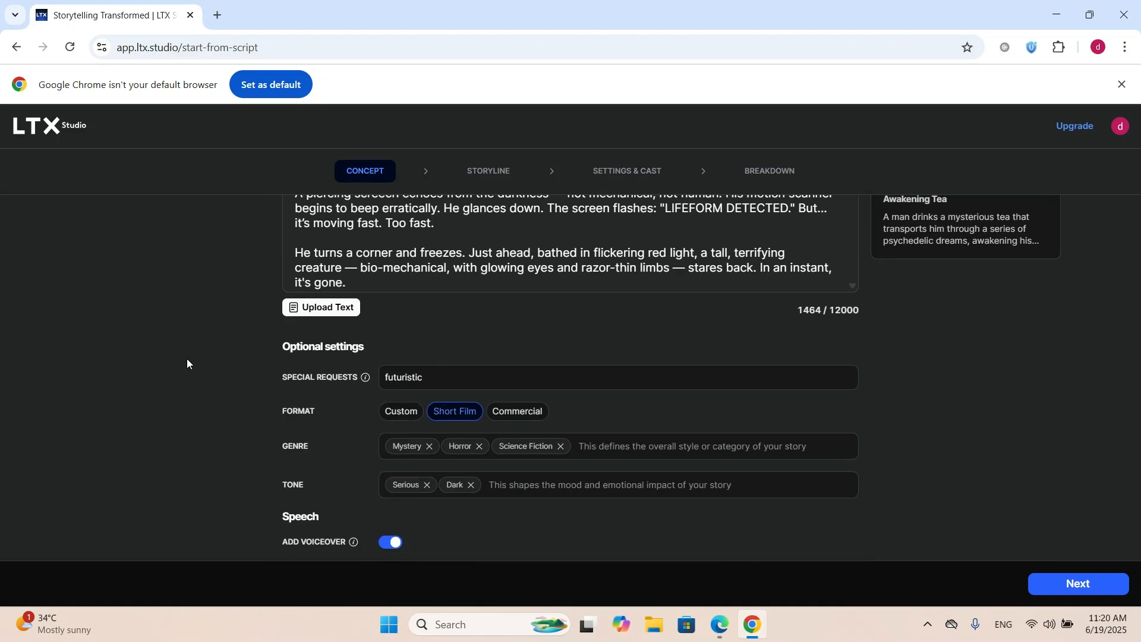
{"action": "left_click", "coordinate": [1067, 589]}
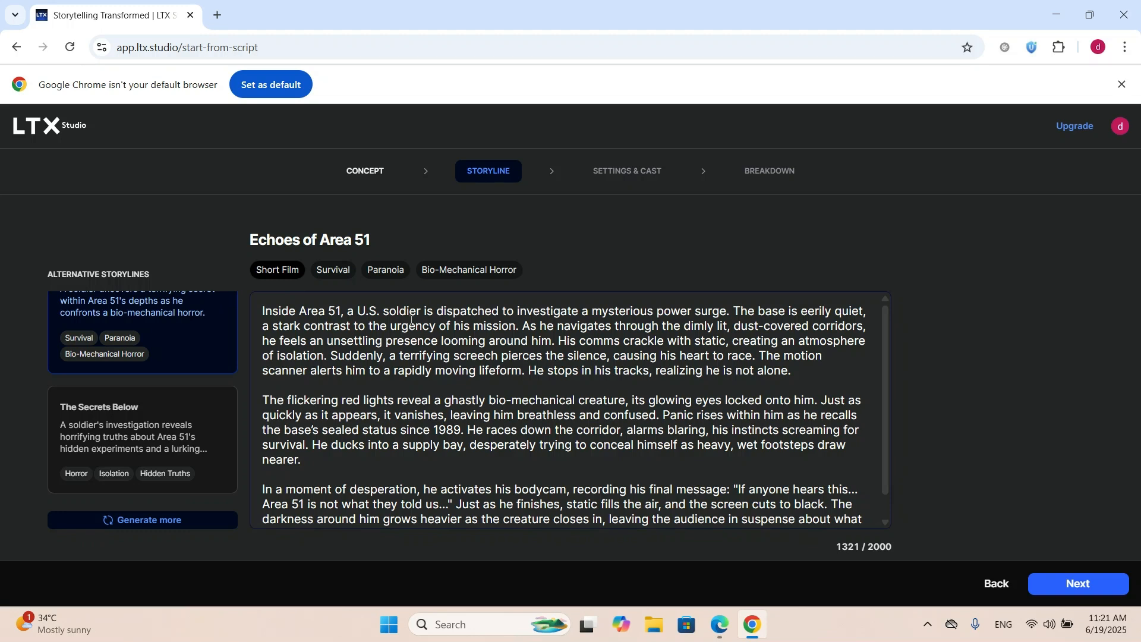
Read the generated "Echoes of Area 51" storyline and compare it with the alternative "The Secrets Below".
{"action": "scroll", "coordinate": [473, 321], "scroll_direction": "down", "scroll_amount": 1}
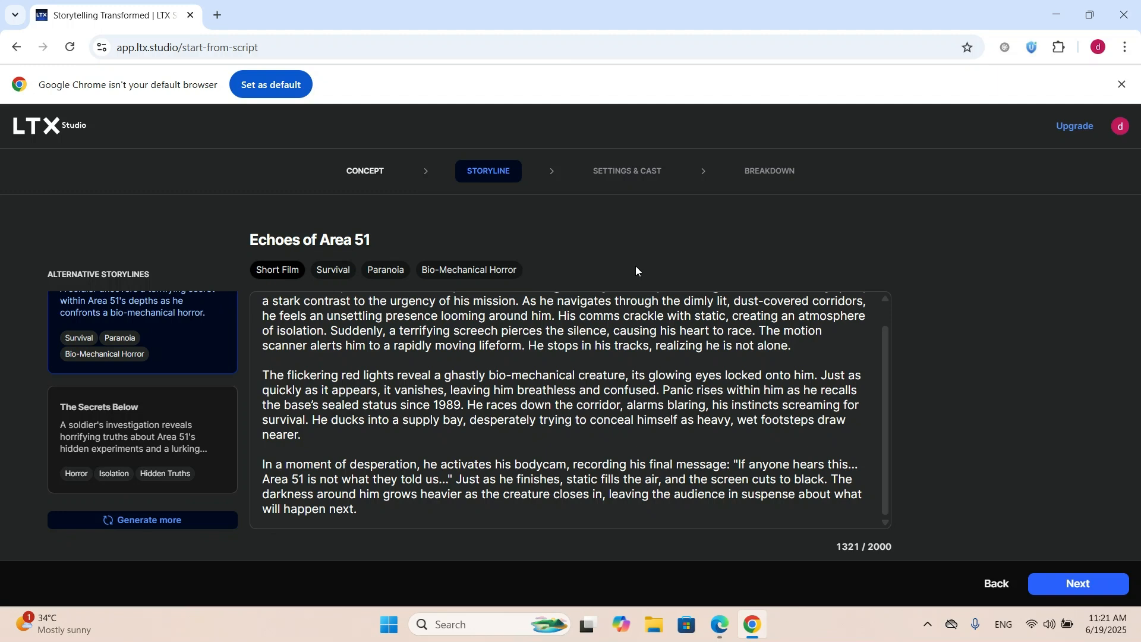
{"action": "scroll", "coordinate": [451, 321], "scroll_direction": "up", "scroll_amount": 1}
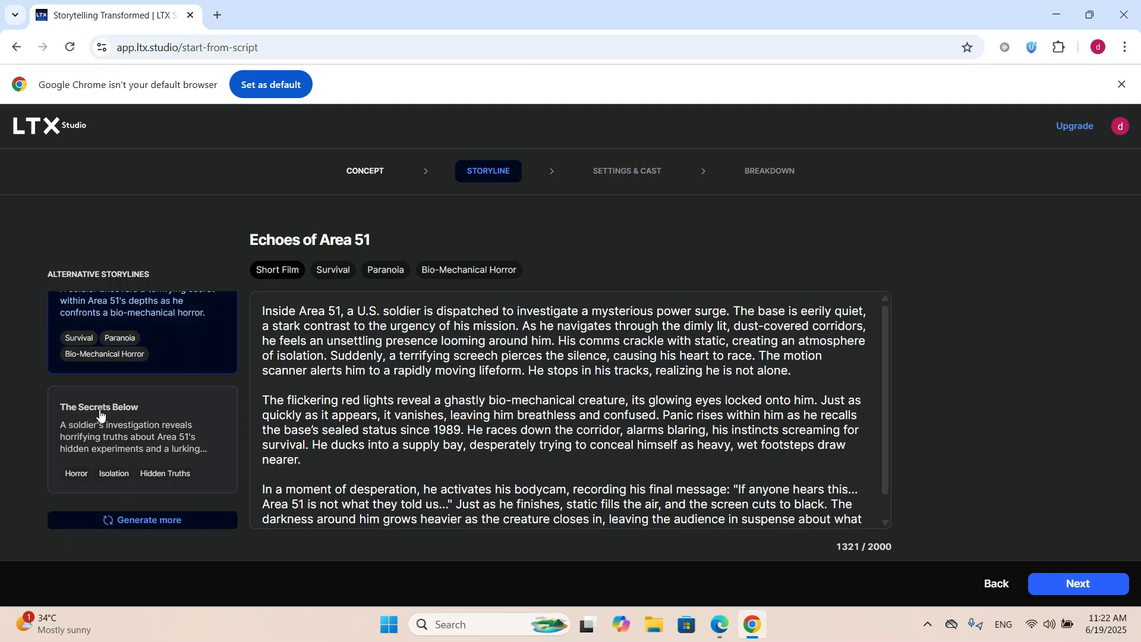
{"action": "scroll", "coordinate": [100, 336], "scroll_direction": "up", "scroll_amount": 1}
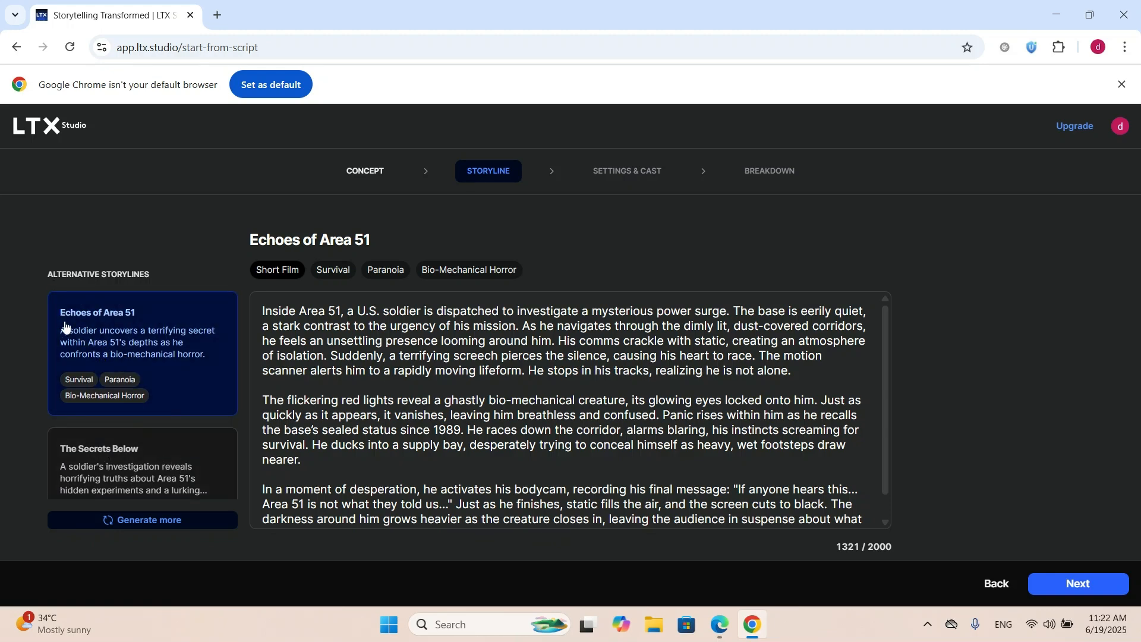
{"action": "left_click", "coordinate": [147, 456]}
{"action": "scroll", "coordinate": [425, 371], "scroll_direction": "down", "scroll_amount": 1}
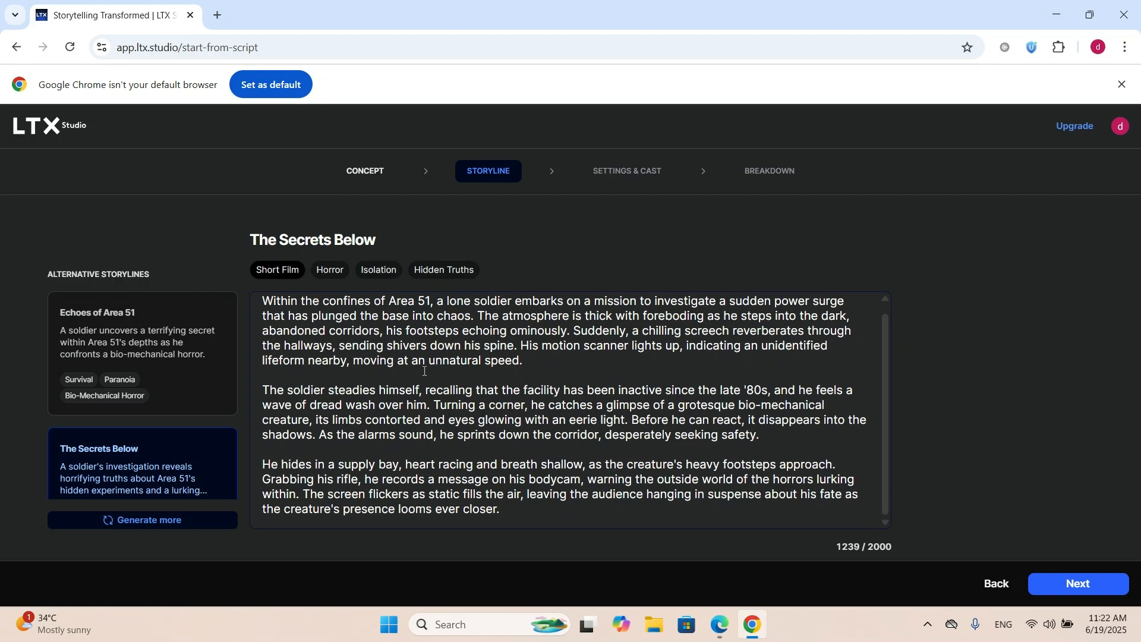
{"action": "scroll", "coordinate": [425, 371], "scroll_direction": "up", "scroll_amount": 1}
{"action": "scroll", "coordinate": [424, 370], "scroll_direction": "down", "scroll_amount": 1}
{"action": "scroll", "coordinate": [425, 370], "scroll_direction": "up", "scroll_amount": 1}
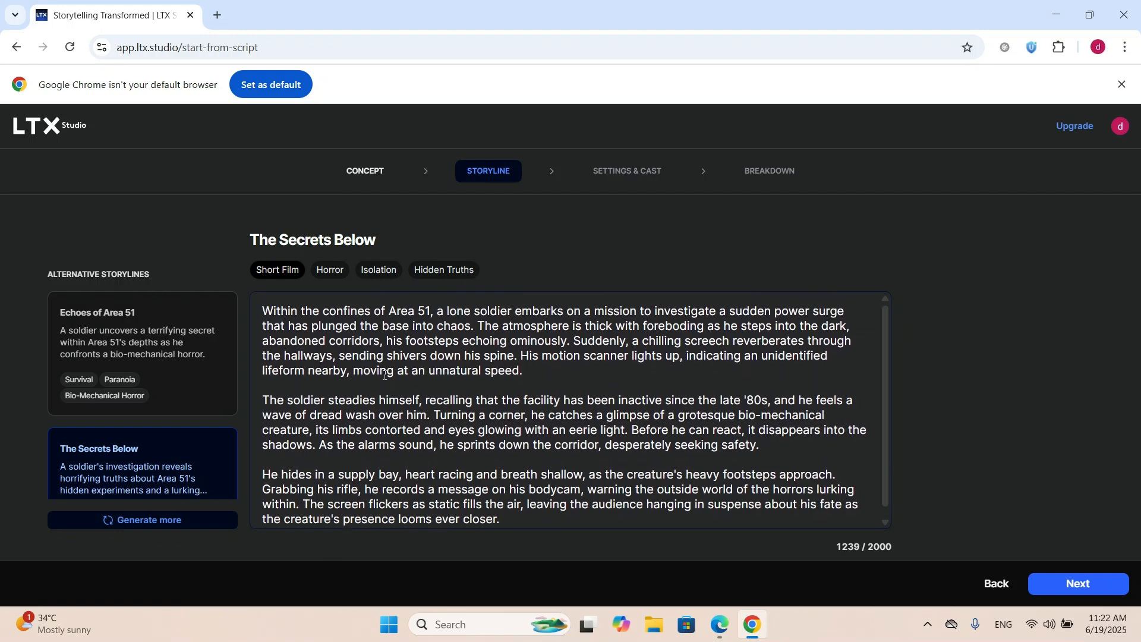
Choose the "Echoes of Area 51" storyline, read it through and proceed to Settings & Cast.
{"action": "left_click", "coordinate": [145, 345]}
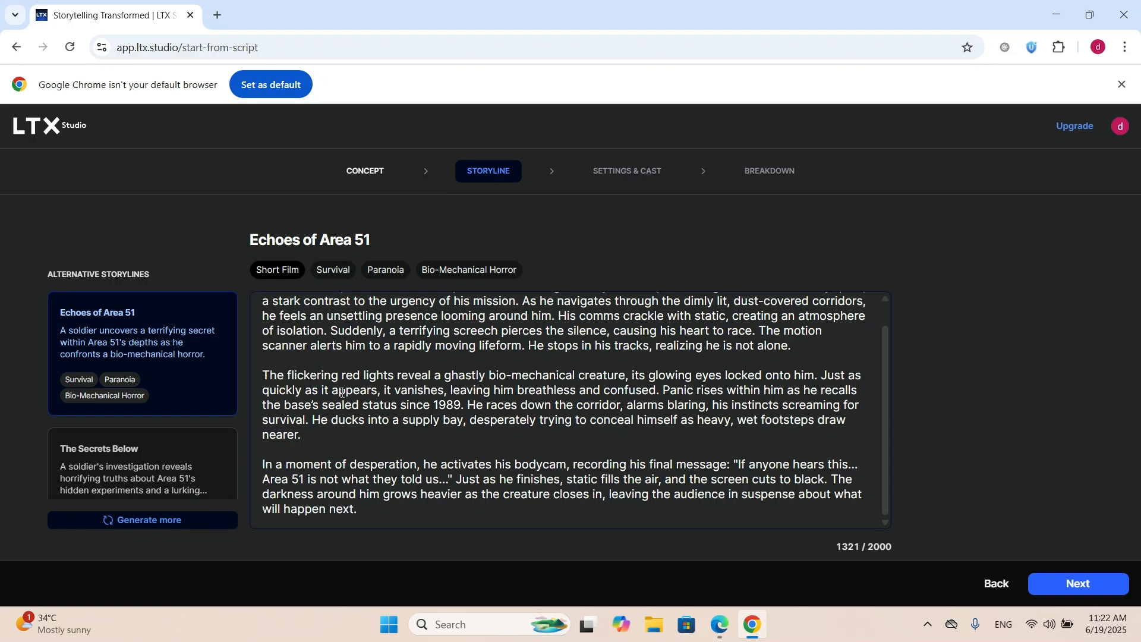
{"action": "scroll", "coordinate": [342, 392], "scroll_direction": "up", "scroll_amount": 1}
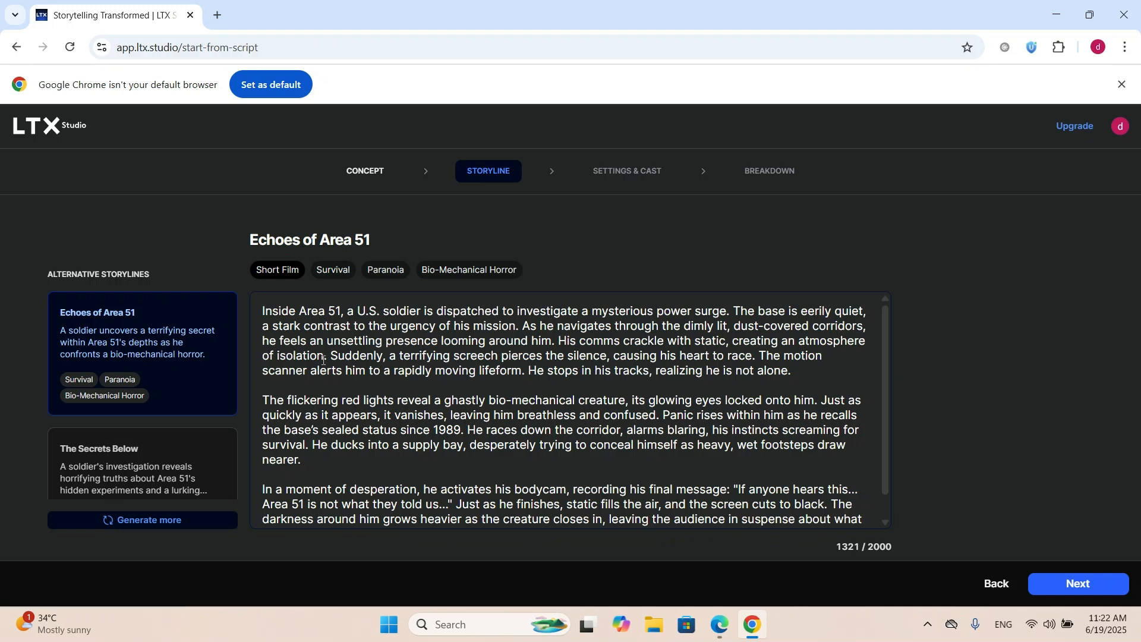
{"action": "scroll", "coordinate": [384, 370], "scroll_direction": "down", "scroll_amount": 1}
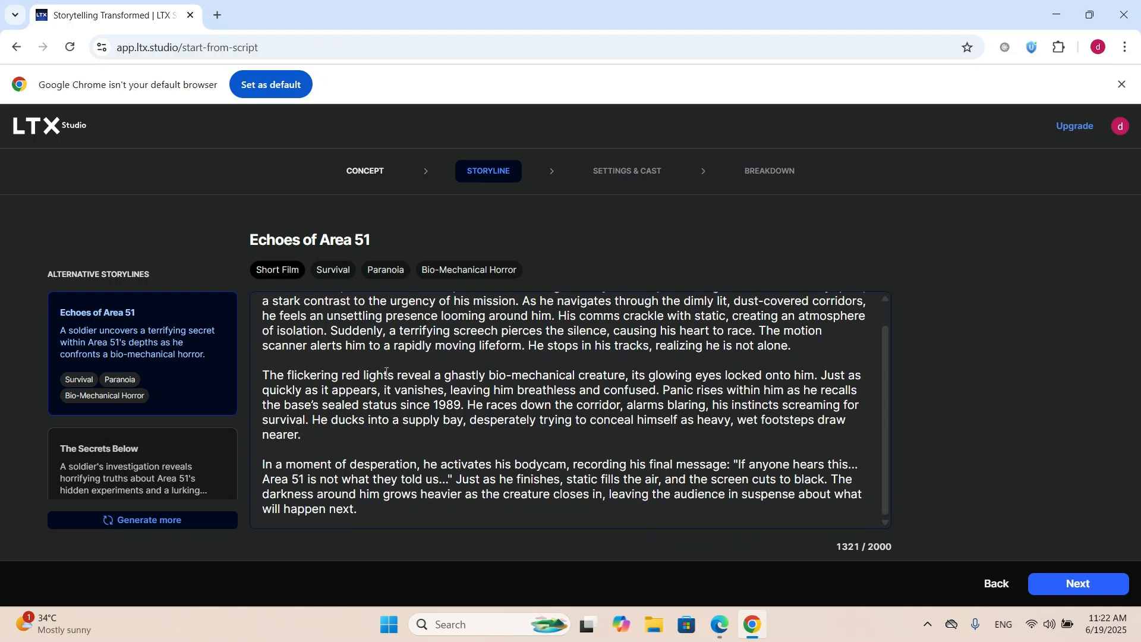
{"action": "scroll", "coordinate": [302, 347], "scroll_direction": "up", "scroll_amount": 1}
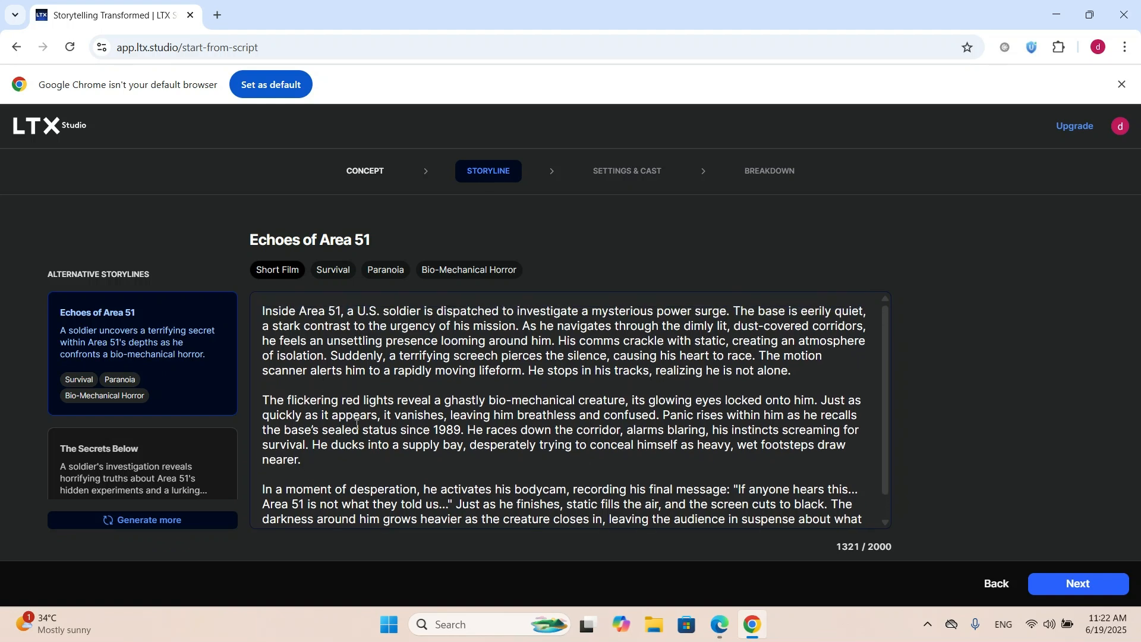
{"action": "scroll", "coordinate": [353, 428], "scroll_direction": "down", "scroll_amount": 1}
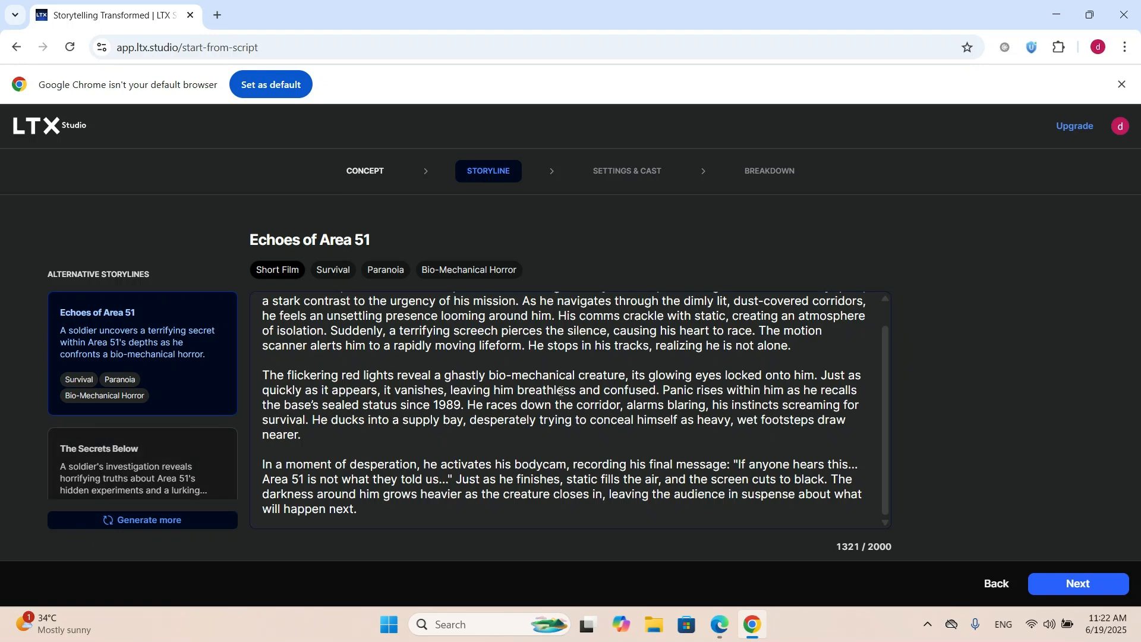
{"action": "left_click", "coordinate": [1082, 585]}
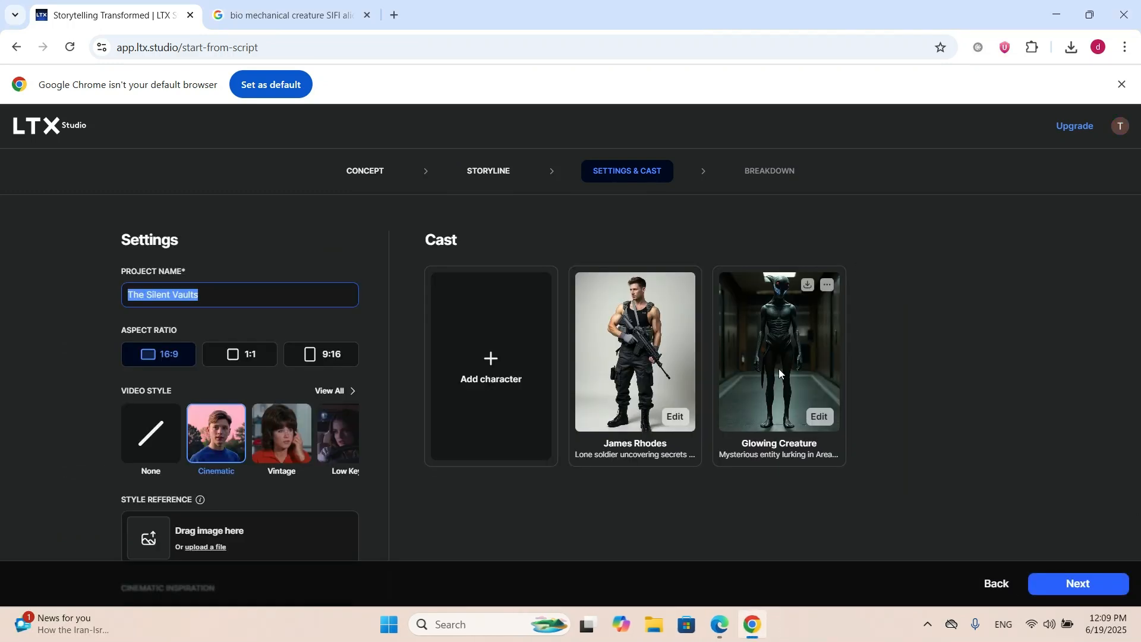
Look over the project settings and cast, and inspect the lone soldier's character details without changing them.
{"action": "scroll", "coordinate": [690, 343], "scroll_direction": "down", "scroll_amount": 1}
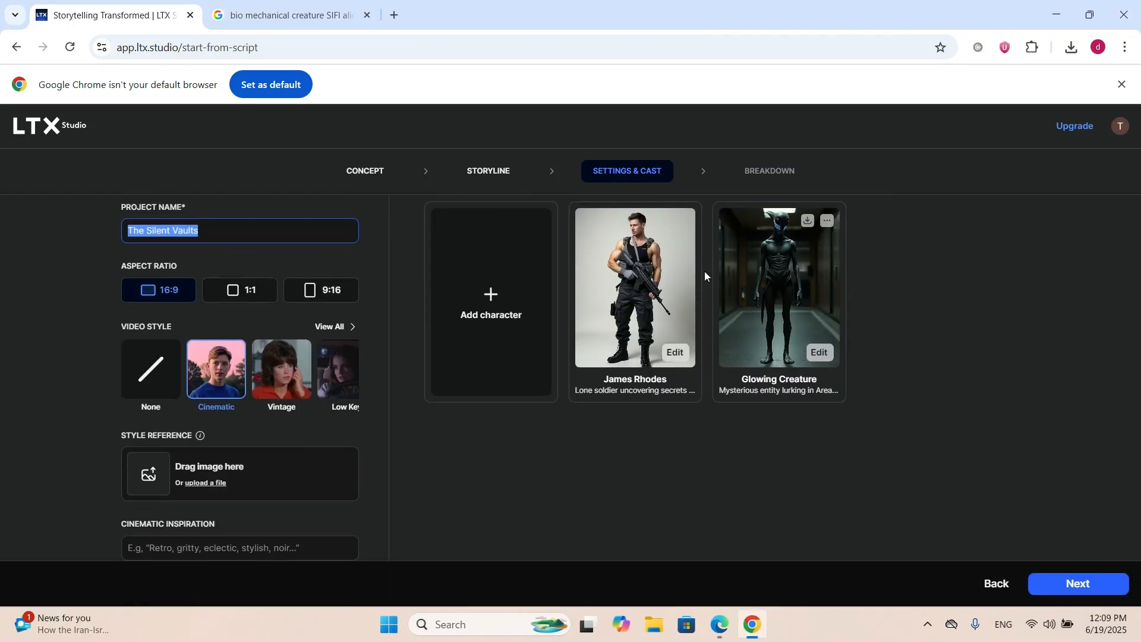
{"action": "scroll", "coordinate": [612, 270], "scroll_direction": "up", "scroll_amount": 1}
{"action": "scroll", "coordinate": [612, 270], "scroll_direction": "down", "scroll_amount": 1}
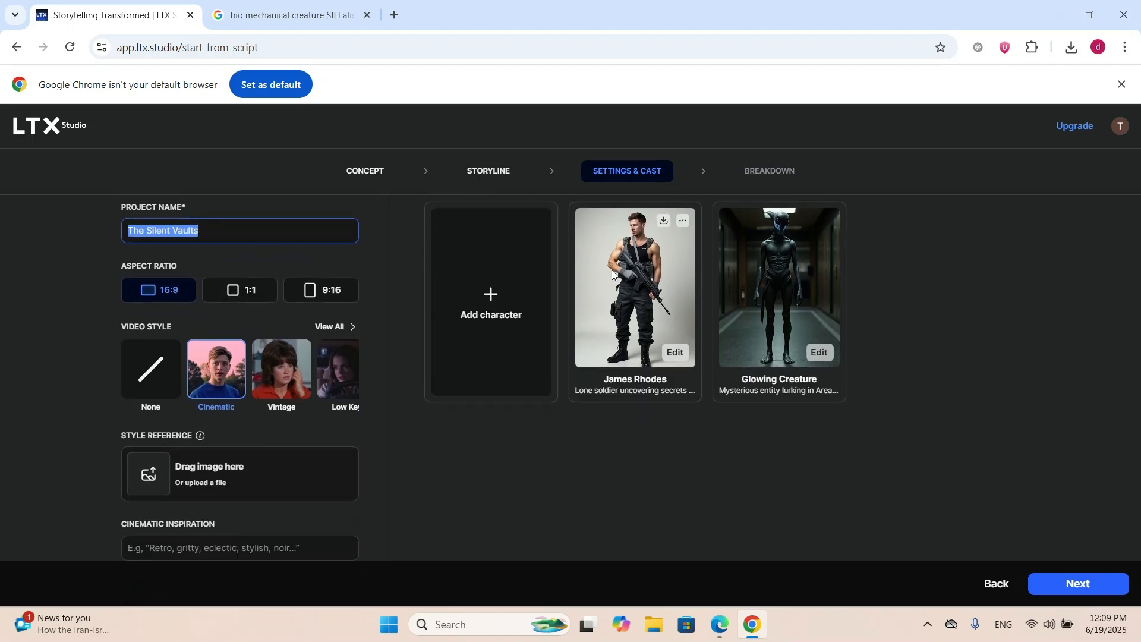
{"action": "scroll", "coordinate": [687, 281], "scroll_direction": "up", "scroll_amount": 1}
{"action": "scroll", "coordinate": [681, 270], "scroll_direction": "down", "scroll_amount": 1}
{"action": "left_click", "coordinate": [675, 354]}
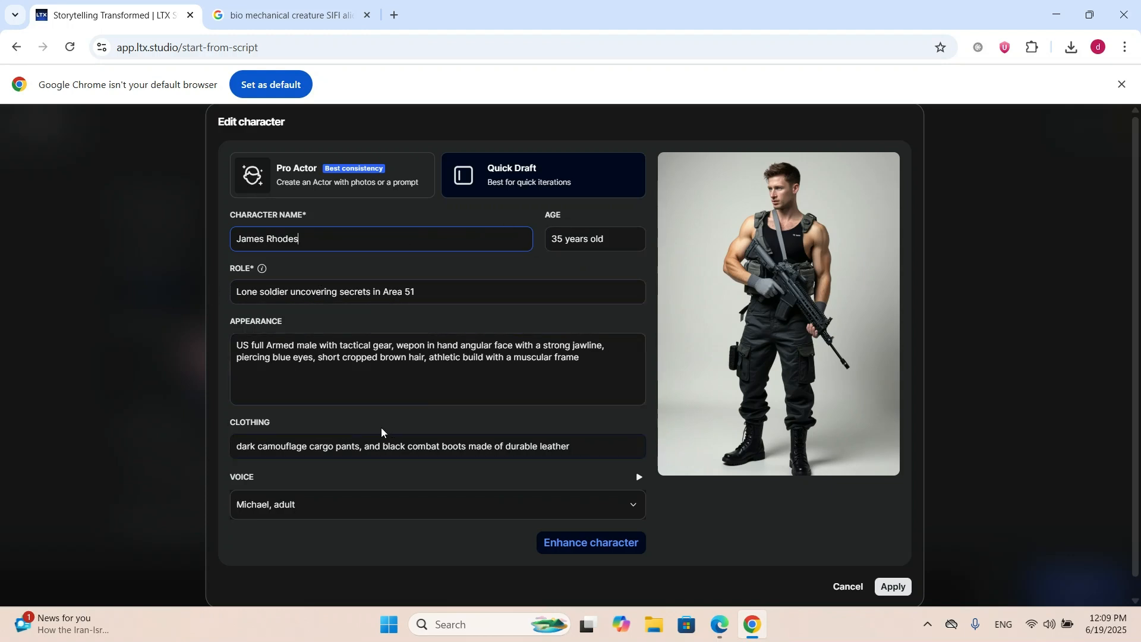
{"action": "mouse_move", "coordinate": [829, 202]}
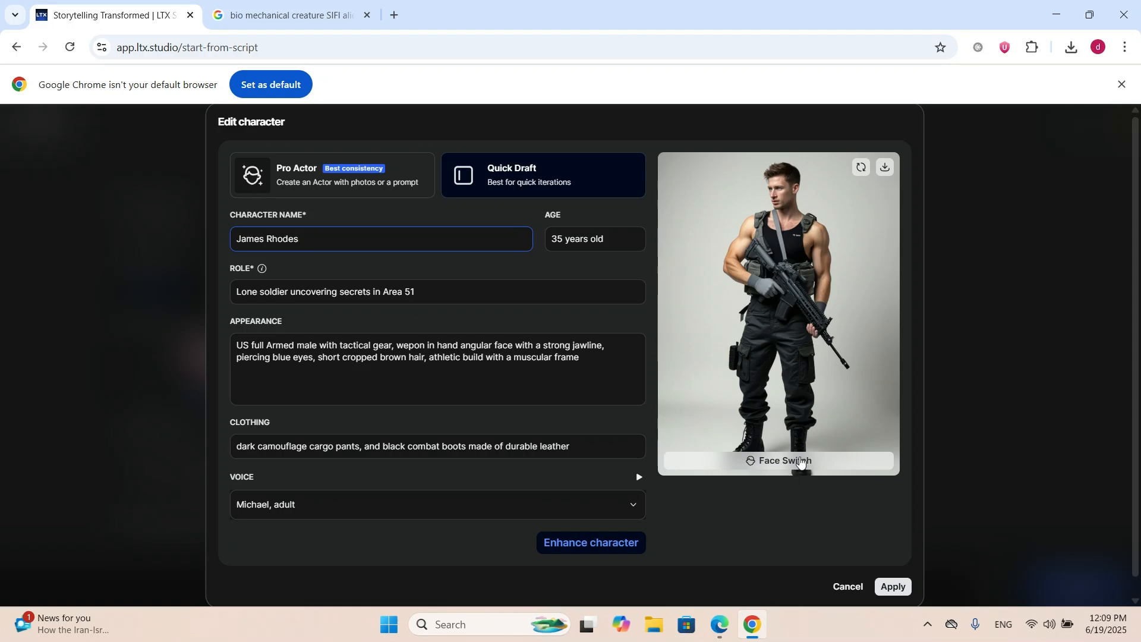
{"action": "left_click", "coordinate": [849, 587]}
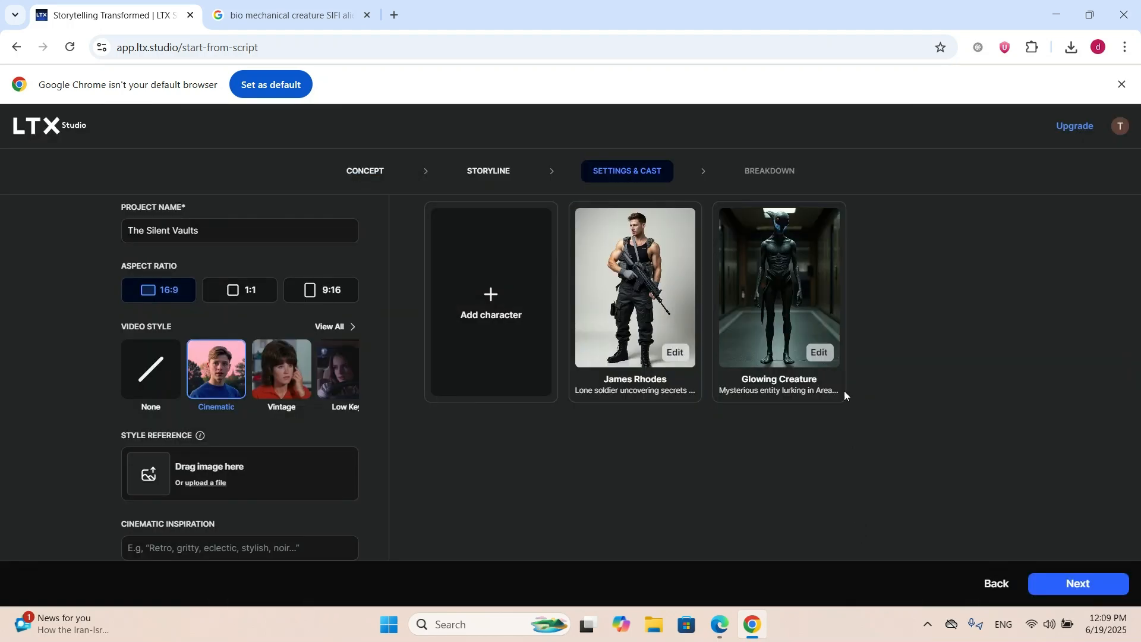
Inspect the Glowing Creature's character details and its Pro Actor options, and close them without applying changes.
{"action": "left_click", "coordinate": [820, 353]}
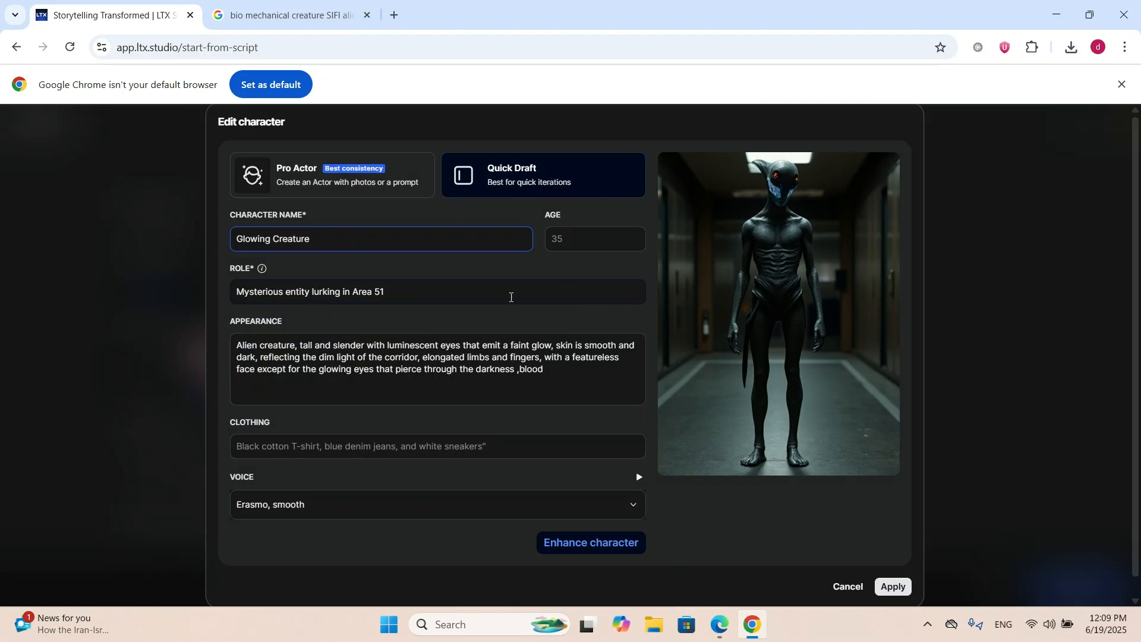
{"action": "left_click", "coordinate": [290, 181]}
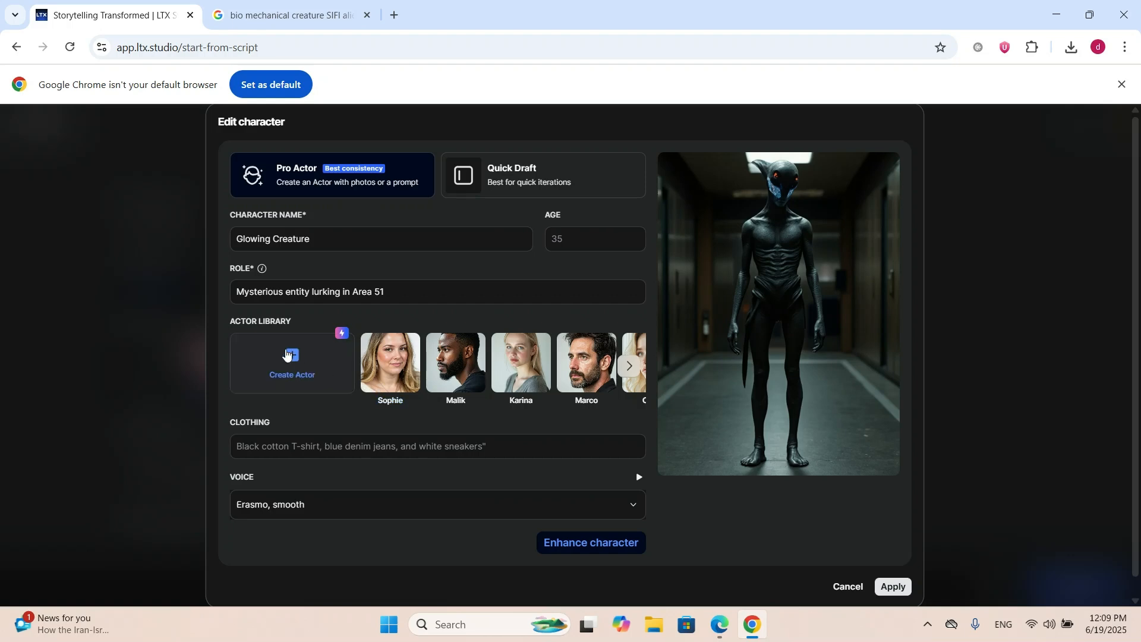
{"action": "mouse_move", "coordinate": [847, 387]}
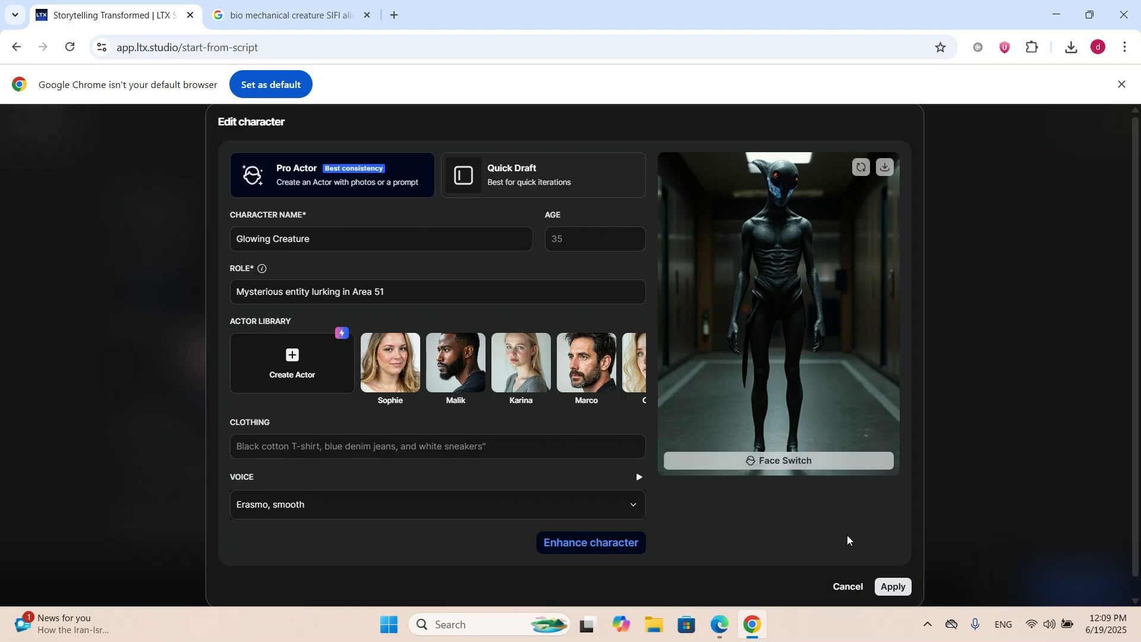
{"action": "left_click", "coordinate": [850, 587]}
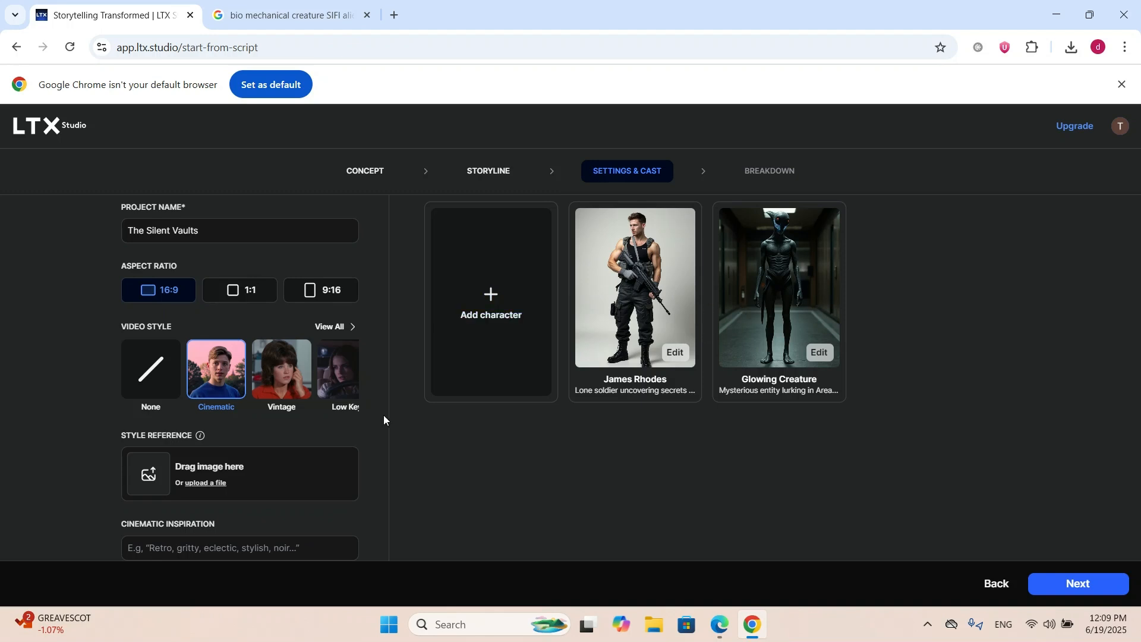
Keep the 16:9 aspect ratio and Cinematic video style, and generate the scene breakdown.
{"action": "scroll", "coordinate": [548, 440], "scroll_direction": "up", "scroll_amount": 1}
{"action": "scroll", "coordinate": [537, 444], "scroll_direction": "down", "scroll_amount": 1}
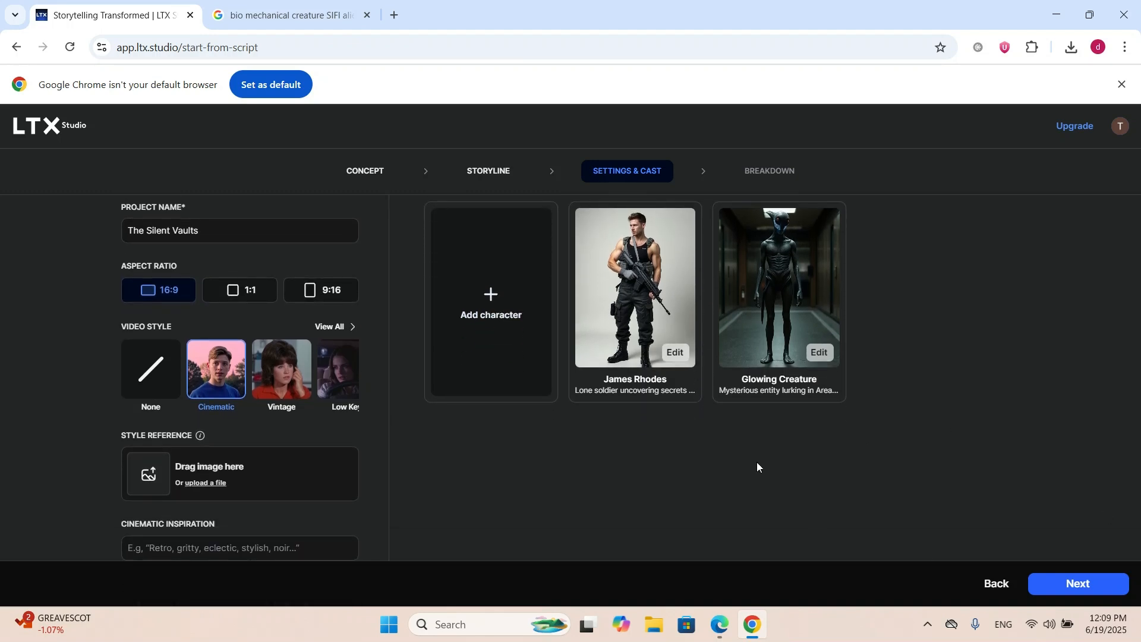
{"action": "left_click", "coordinate": [1068, 584]}
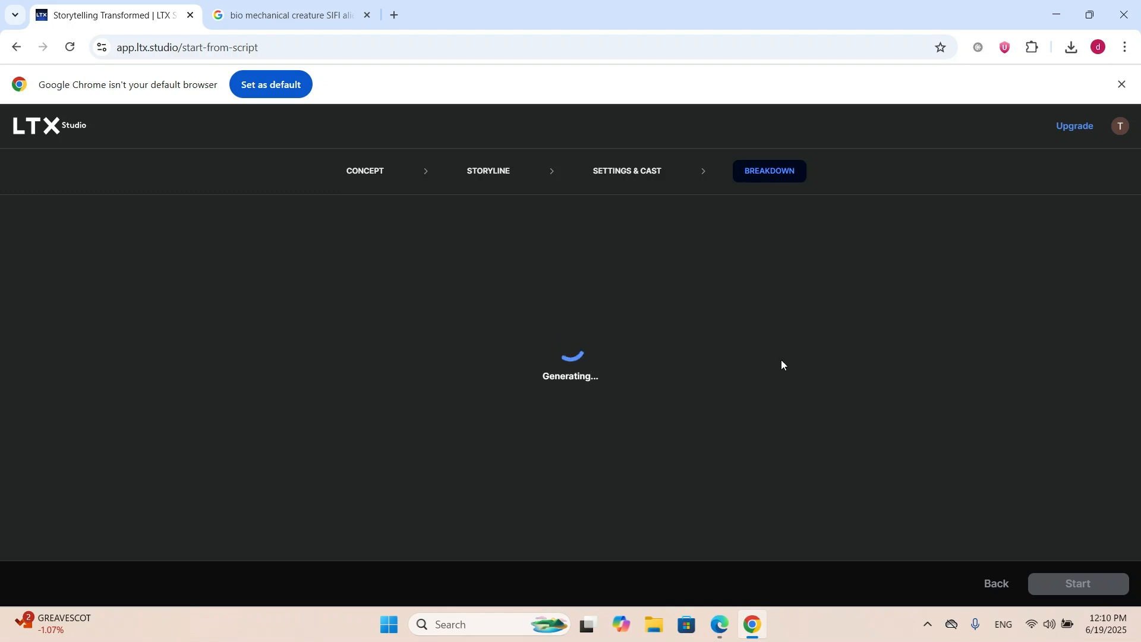
Read through the breakdown's synopsis and the descriptions and voiceover lines of its scenes.
{"action": "scroll", "coordinate": [456, 279], "scroll_direction": "down", "scroll_amount": 10}
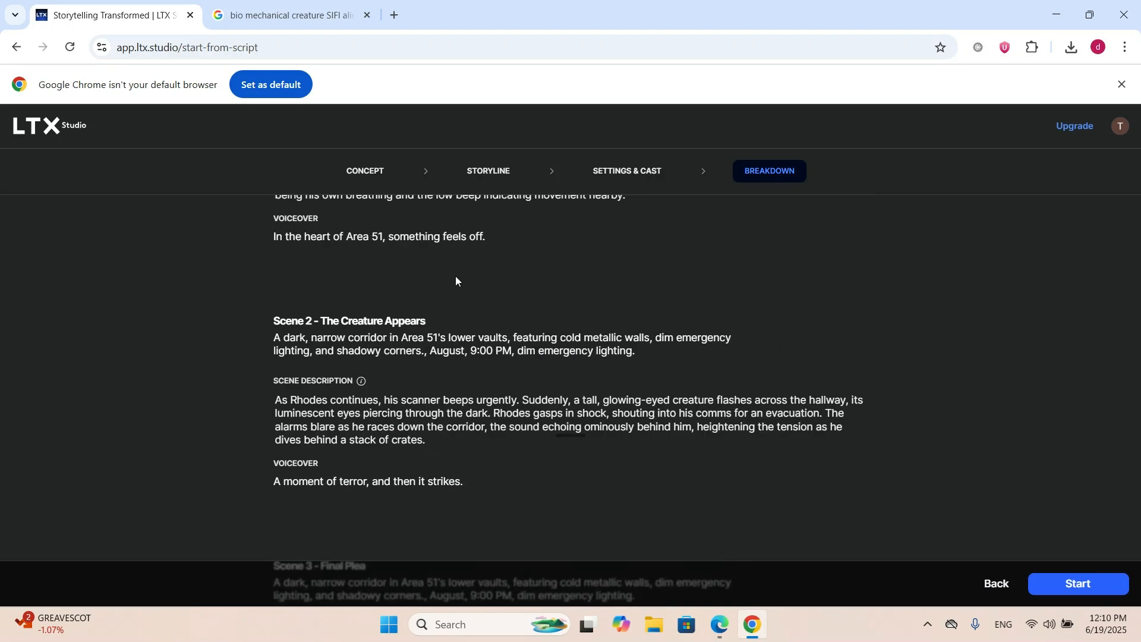
{"action": "scroll", "coordinate": [381, 342], "scroll_direction": "up", "scroll_amount": 10}
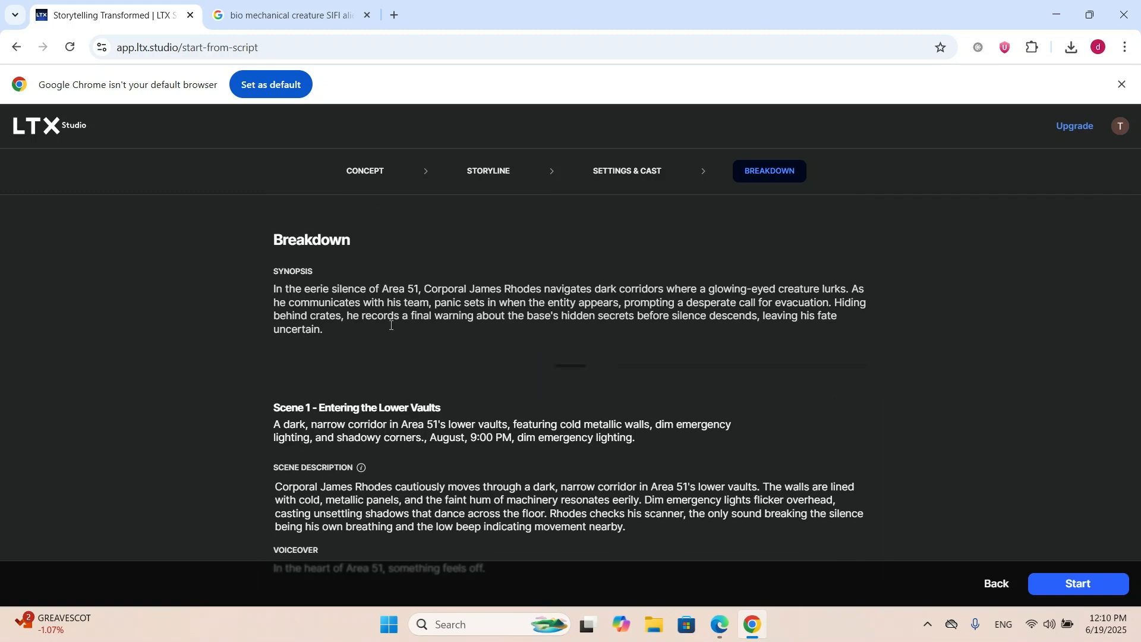
{"action": "scroll", "coordinate": [350, 419], "scroll_direction": "down", "scroll_amount": 5}
{"action": "scroll", "coordinate": [453, 344], "scroll_direction": "down", "scroll_amount": 4}
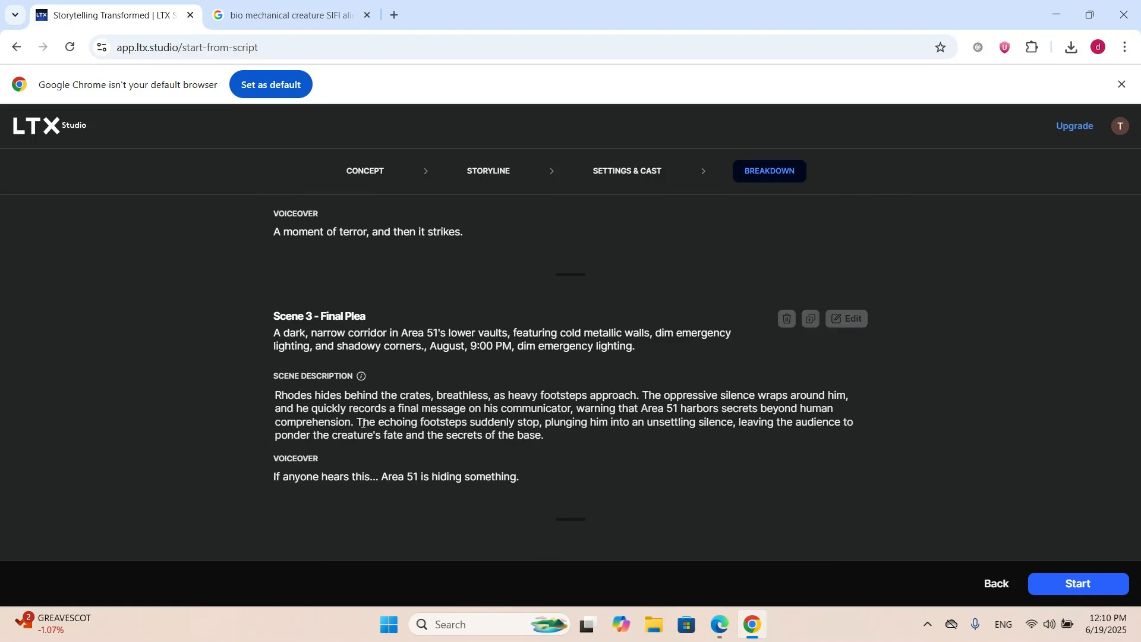
{"action": "scroll", "coordinate": [380, 383], "scroll_direction": "up", "scroll_amount": 4}
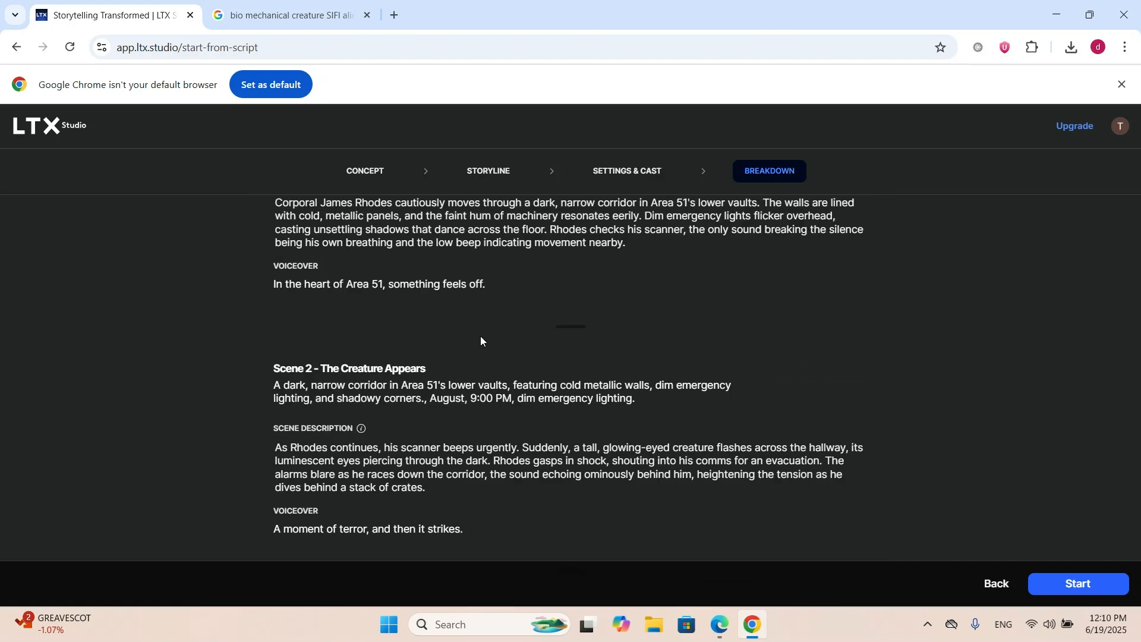
{"action": "scroll", "coordinate": [474, 326], "scroll_direction": "up", "scroll_amount": 3}
{"action": "scroll", "coordinate": [455, 324], "scroll_direction": "up", "scroll_amount": 3}
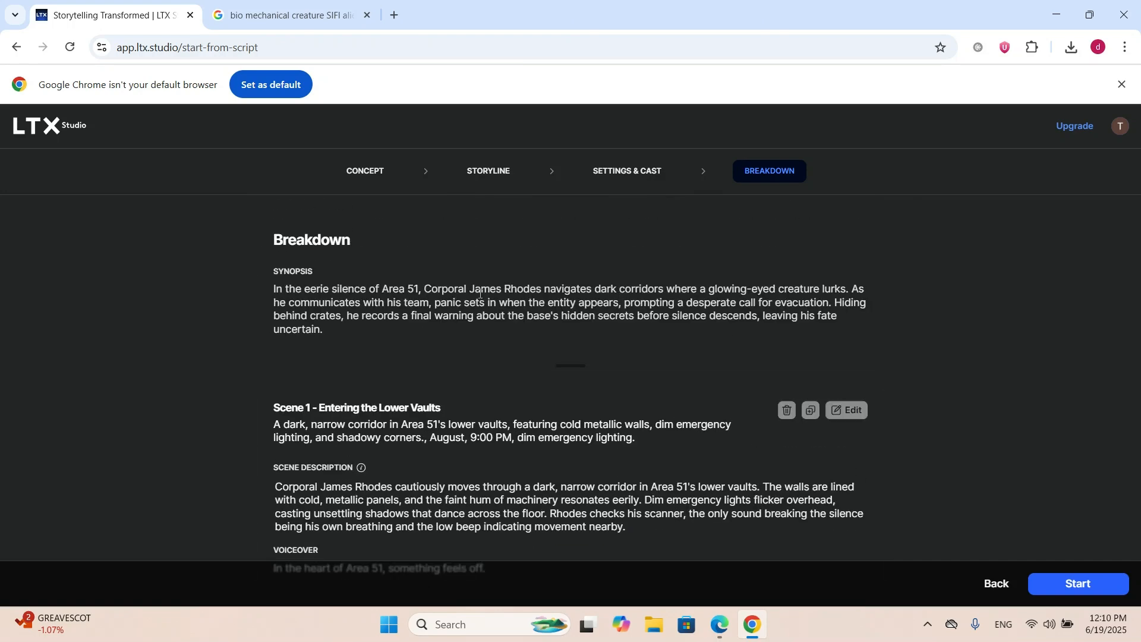
{"action": "scroll", "coordinate": [405, 358], "scroll_direction": "down", "scroll_amount": 3}
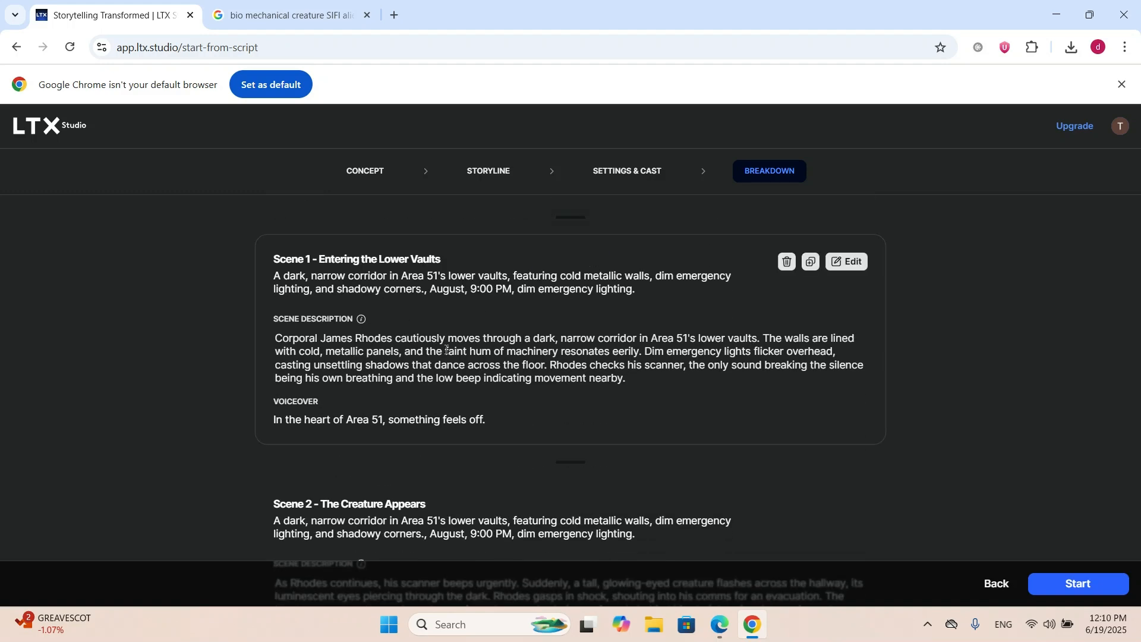
{"action": "scroll", "coordinate": [507, 445], "scroll_direction": "down", "scroll_amount": 3}
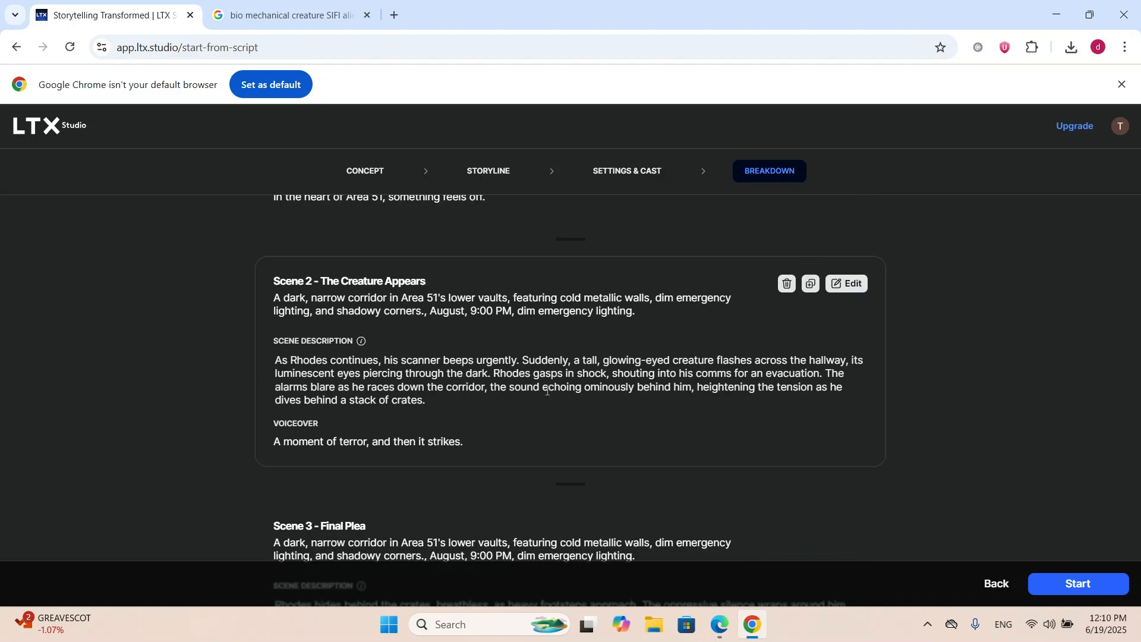
Compare the settings, descriptions and voiceover lines of the three scenes in the breakdown.
{"action": "scroll", "coordinate": [548, 391], "scroll_direction": "down", "scroll_amount": 3}
{"action": "scroll", "coordinate": [324, 363], "scroll_direction": "up", "scroll_amount": 4}
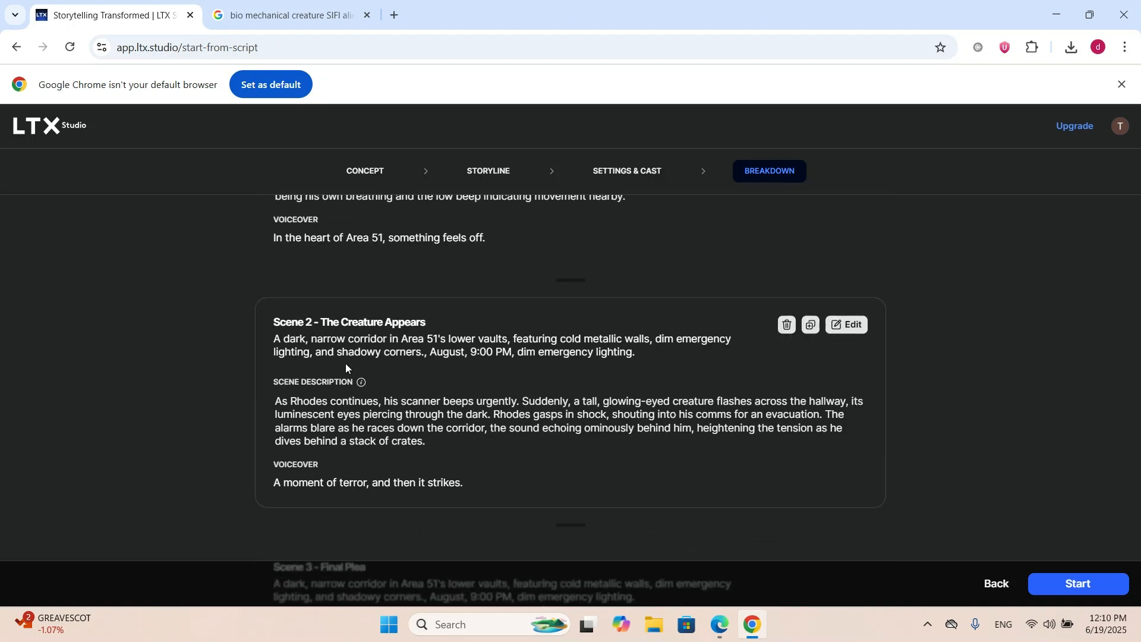
{"action": "scroll", "coordinate": [347, 368], "scroll_direction": "up", "scroll_amount": 1}
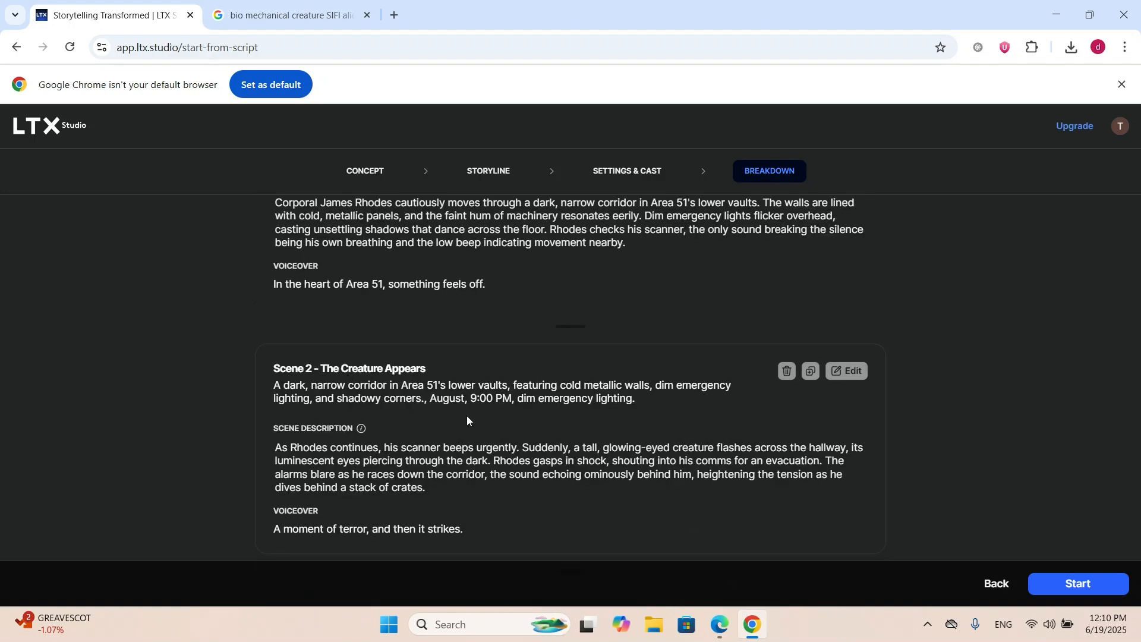
{"action": "scroll", "coordinate": [629, 408], "scroll_direction": "up", "scroll_amount": 4}
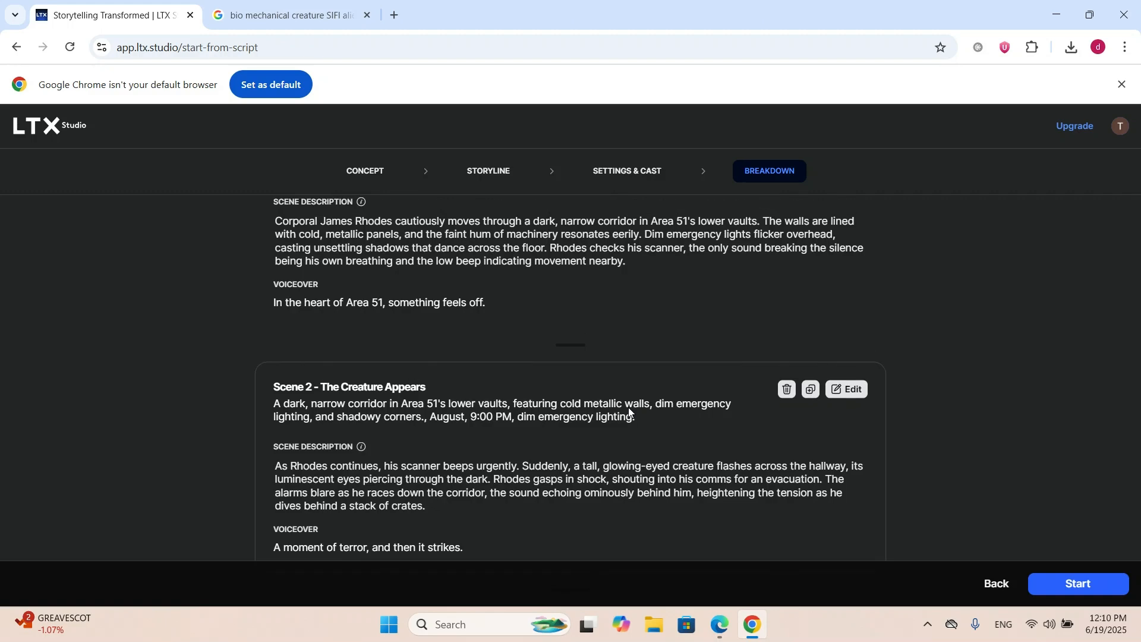
{"action": "scroll", "coordinate": [629, 408], "scroll_direction": "down", "scroll_amount": 3}
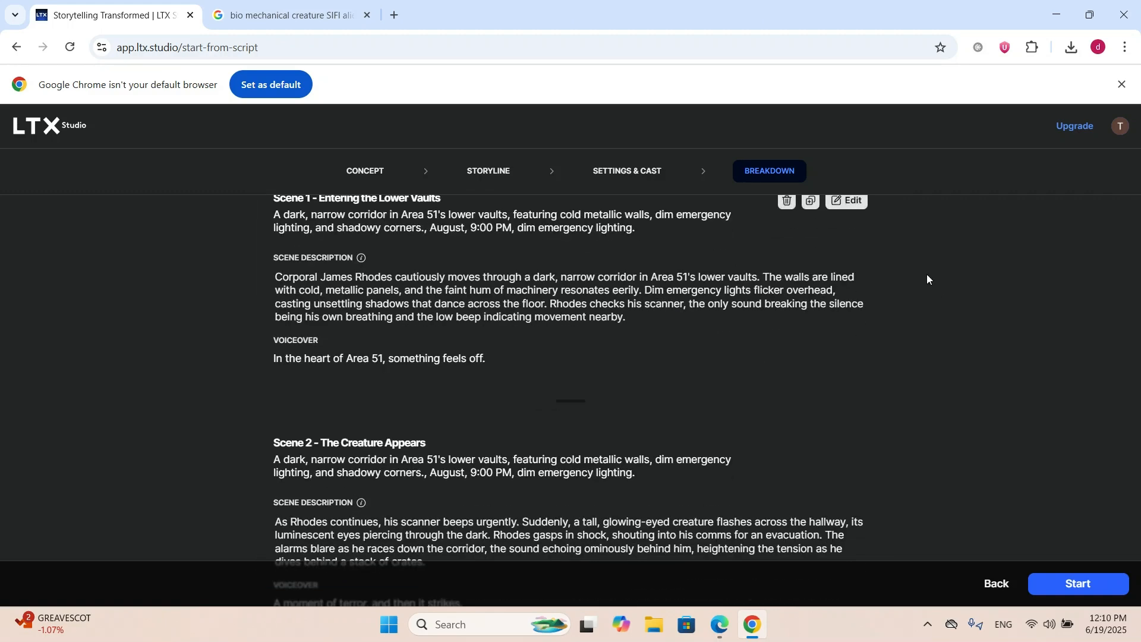
{"action": "scroll", "coordinate": [687, 342], "scroll_direction": "down", "scroll_amount": 4}
{"action": "scroll", "coordinate": [687, 345], "scroll_direction": "down", "scroll_amount": 3}
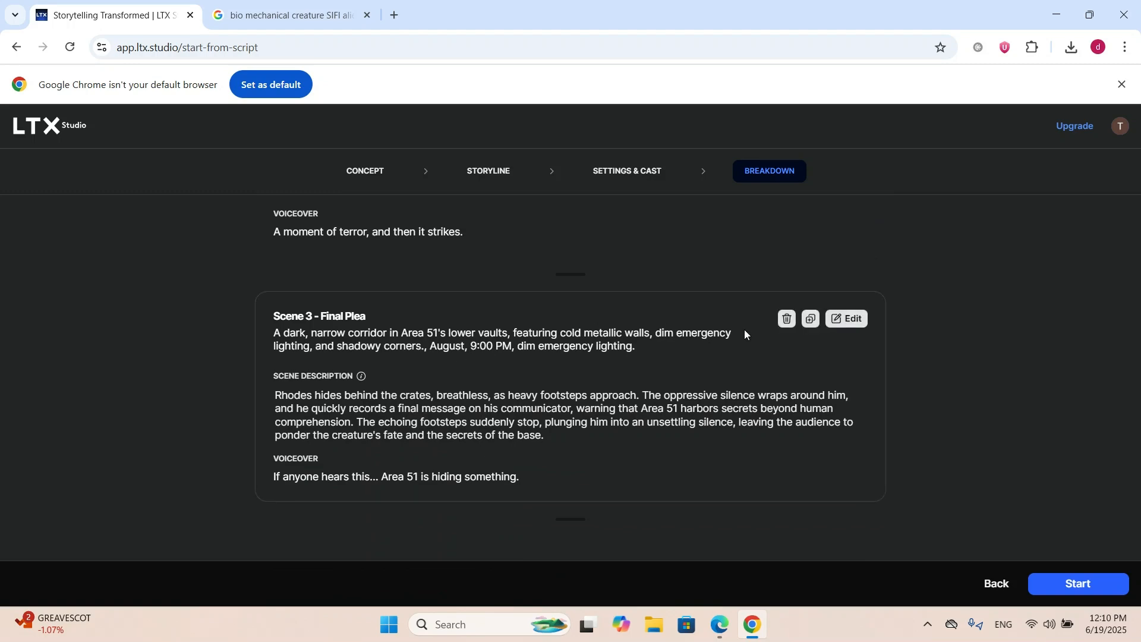
{"action": "scroll", "coordinate": [416, 356], "scroll_direction": "up", "scroll_amount": 4}
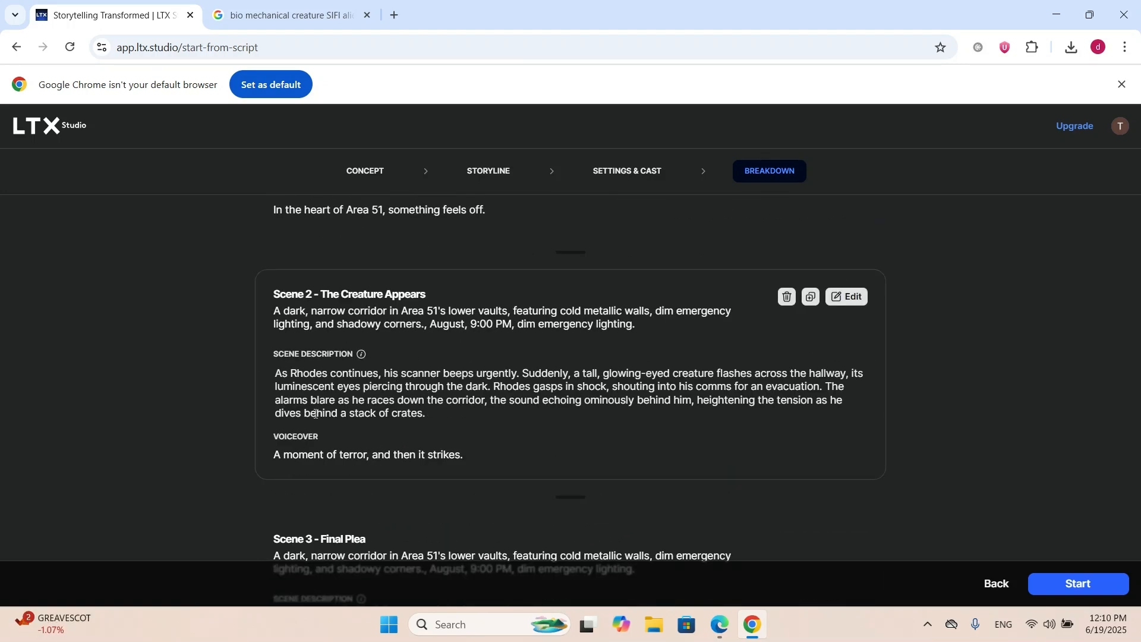
Delete Scene 3 - Final Plea from the breakdown.
{"action": "scroll", "coordinate": [376, 370], "scroll_direction": "down", "scroll_amount": 4}
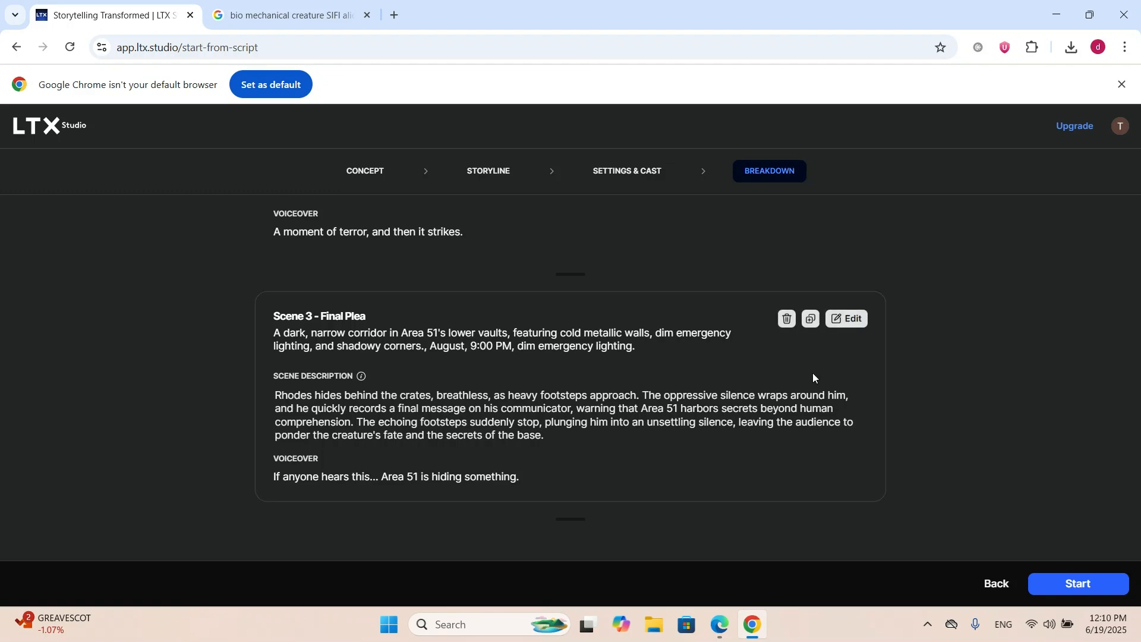
{"action": "left_click", "coordinate": [788, 321]}
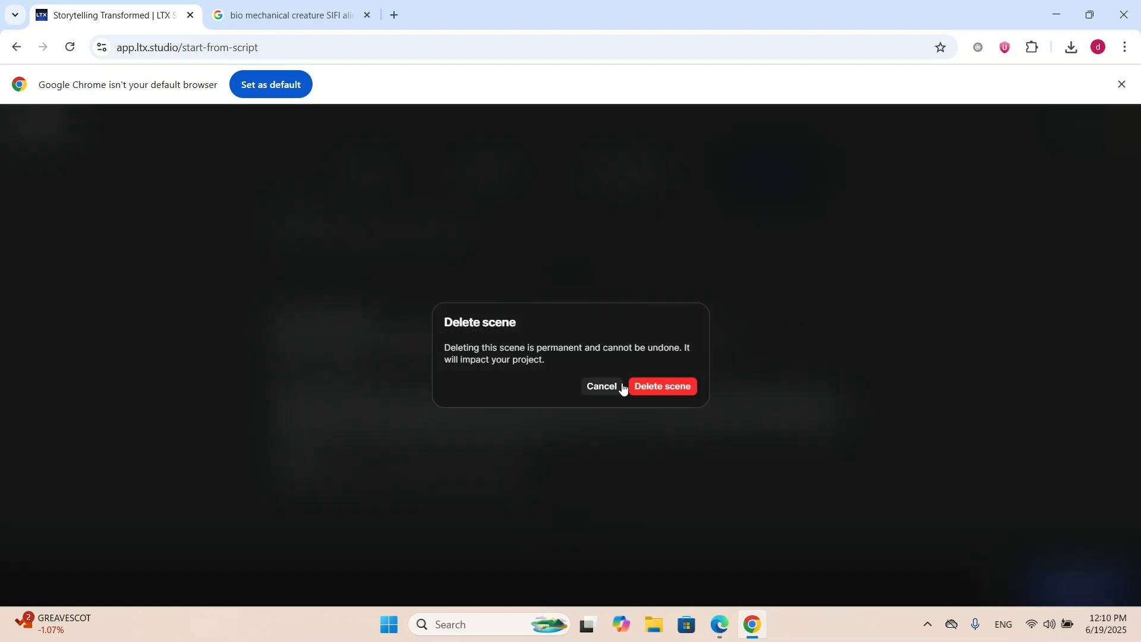
{"action": "left_click", "coordinate": [659, 387]}
{"action": "scroll", "coordinate": [803, 336], "scroll_direction": "down", "scroll_amount": 3}
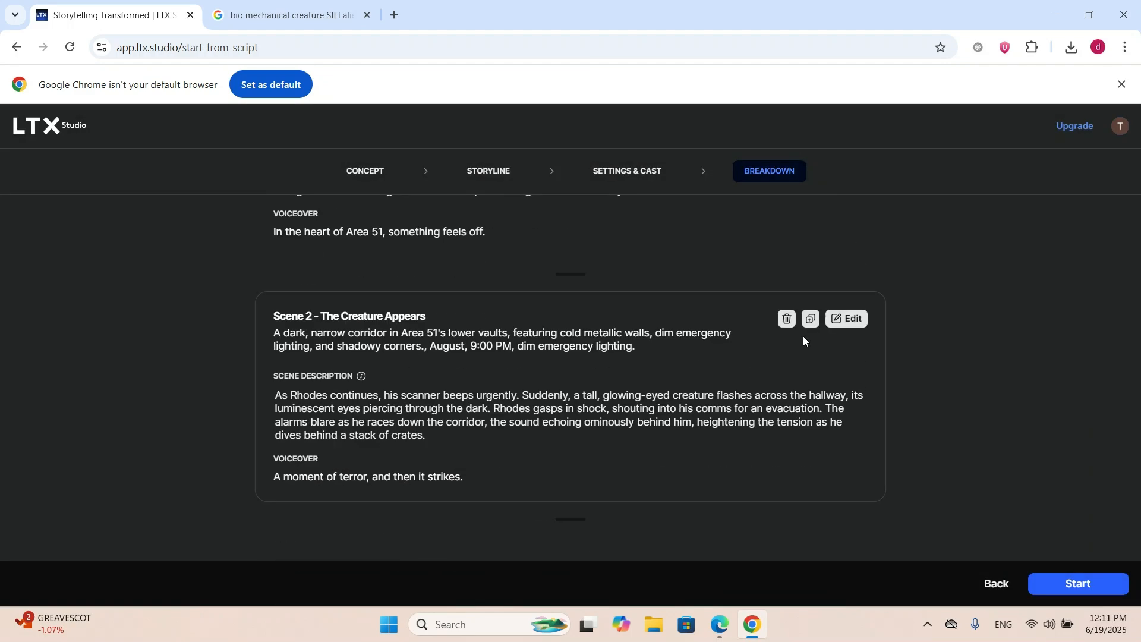
Check the two remaining scenes and start generating the storyboard from the breakdown.
{"action": "scroll", "coordinate": [758, 343], "scroll_direction": "up", "scroll_amount": 6}
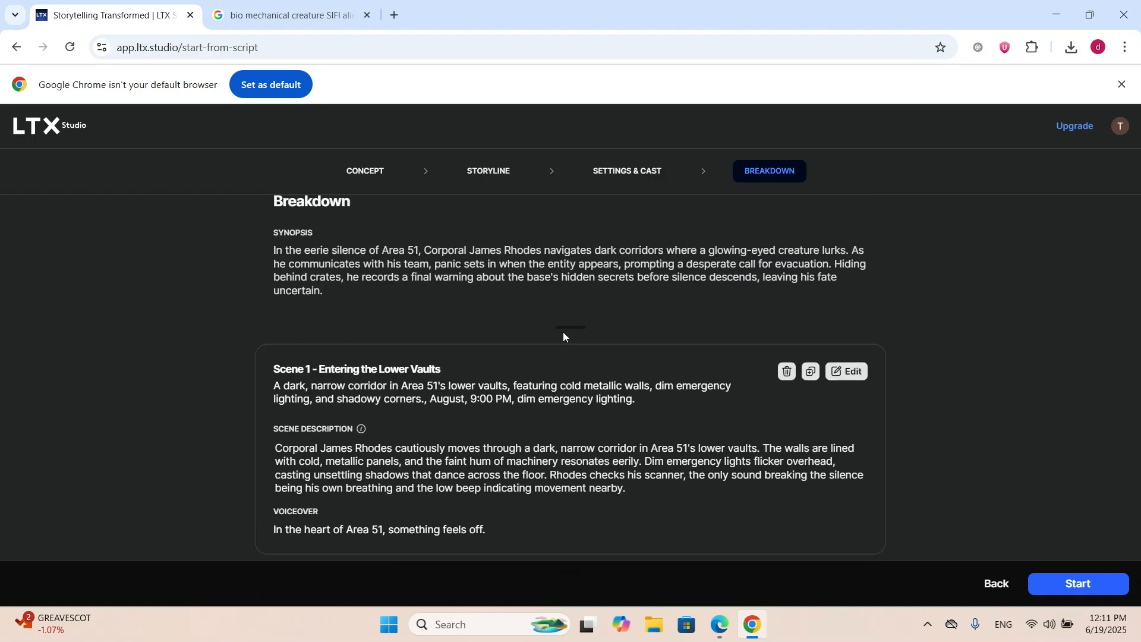
{"action": "scroll", "coordinate": [849, 304], "scroll_direction": "down", "scroll_amount": 2}
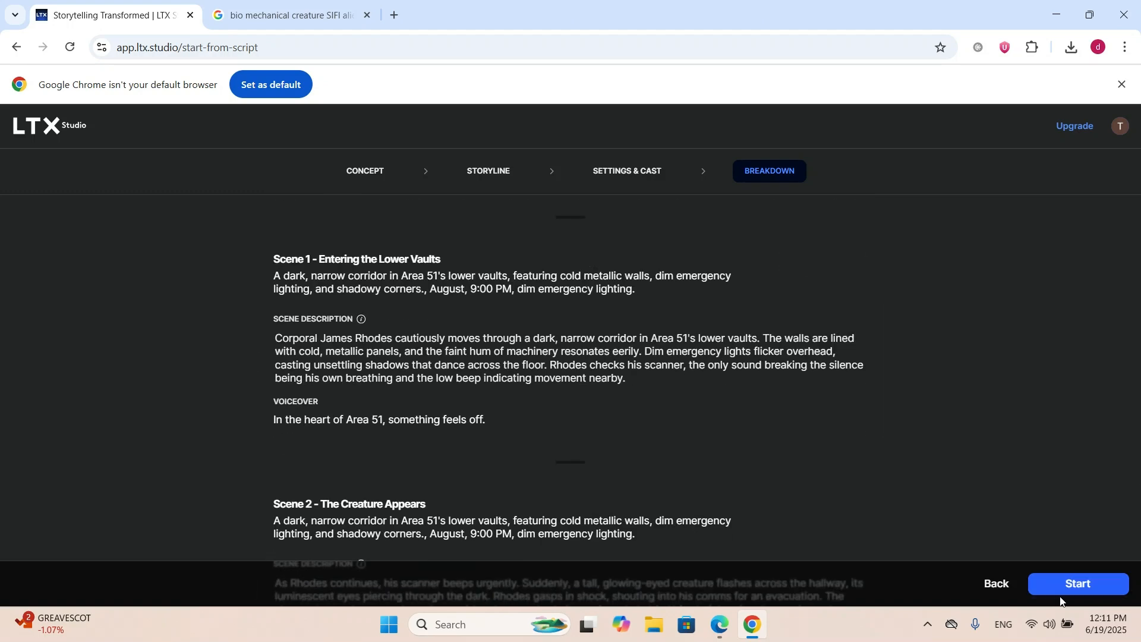
{"action": "scroll", "coordinate": [823, 387], "scroll_direction": "down", "scroll_amount": 3}
{"action": "scroll", "coordinate": [966, 372], "scroll_direction": "up", "scroll_amount": 2}
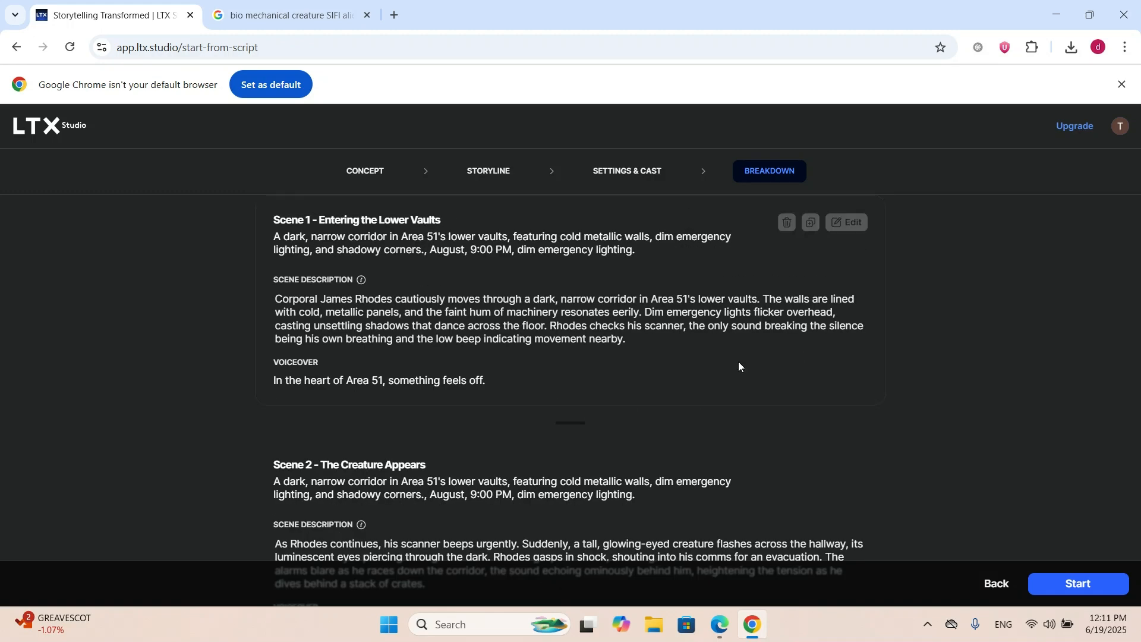
{"action": "left_click", "coordinate": [1085, 580]}
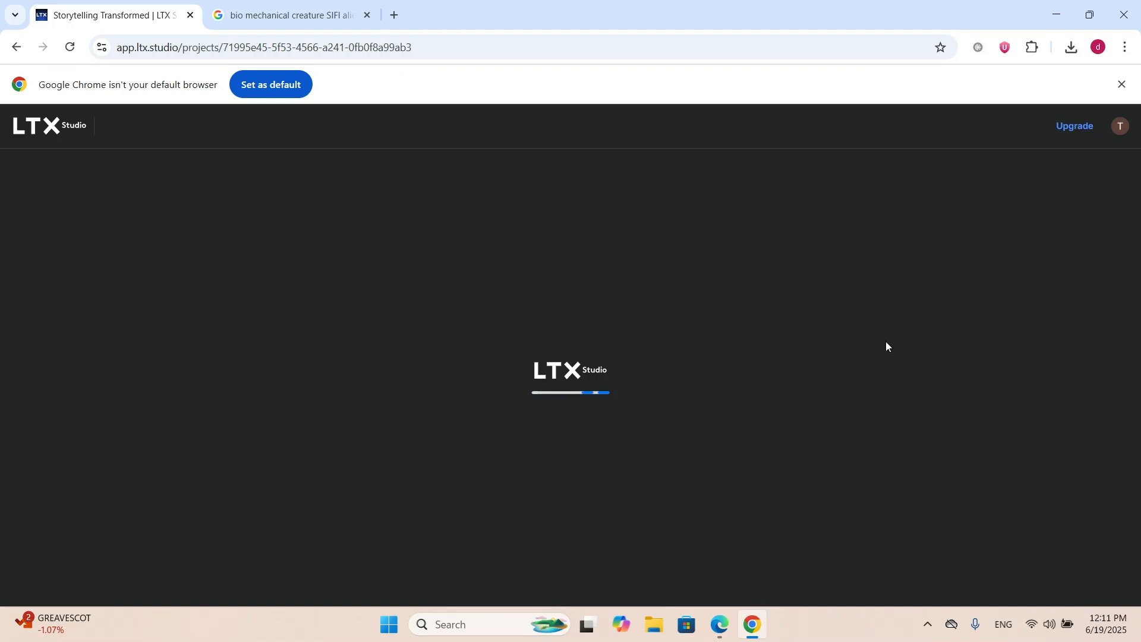
View the frame options of shot 25 in the opening scene and close them without choosing one.
{"action": "scroll", "coordinate": [634, 451], "scroll_direction": "down", "scroll_amount": 2}
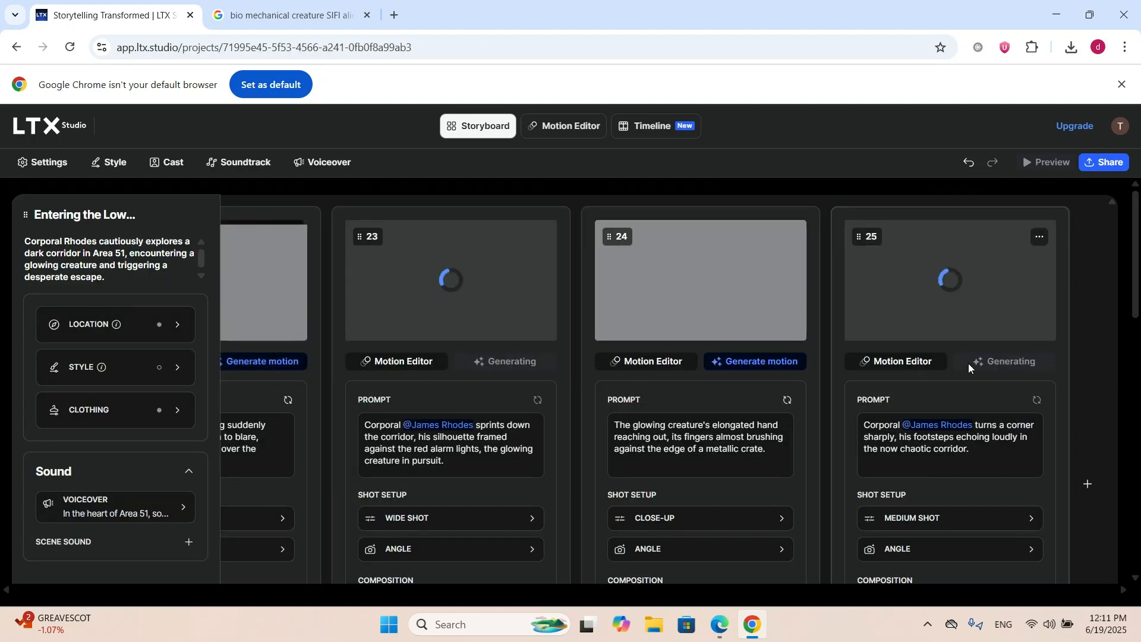
{"action": "left_click", "coordinate": [1039, 237]}
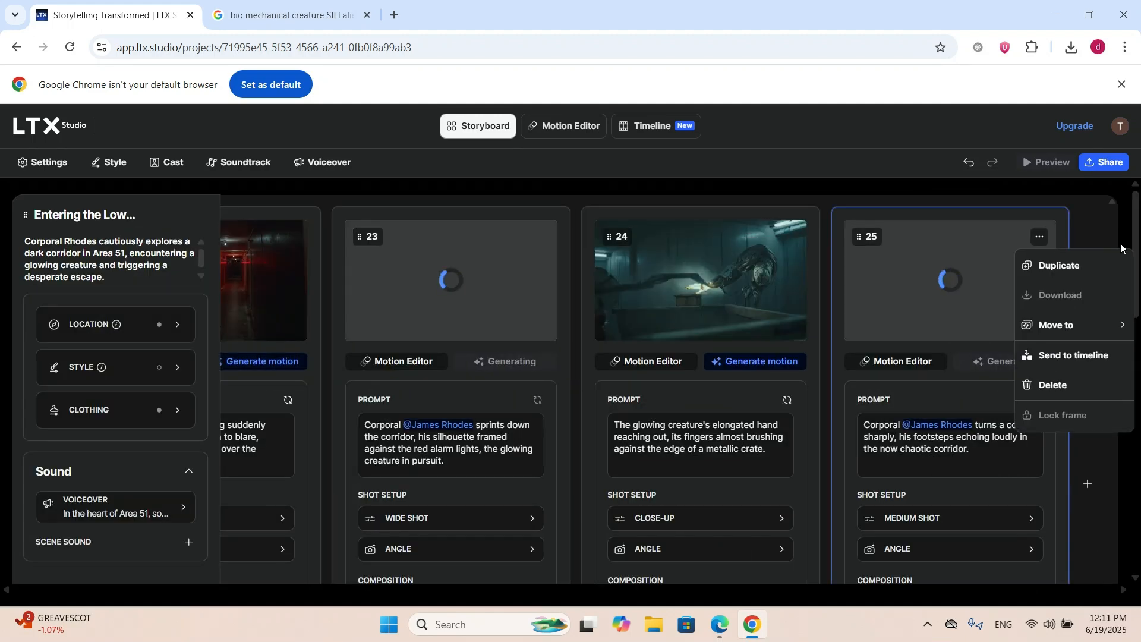
{"action": "left_click", "coordinate": [847, 476]}
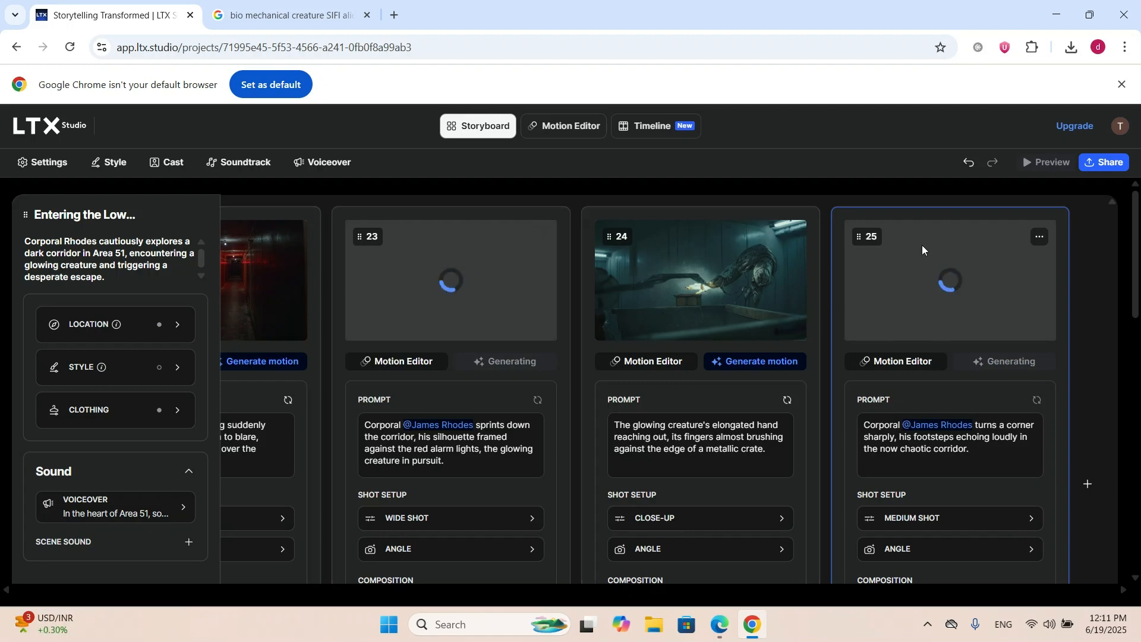
Look through the prompts, shot setups and sound options of the second scene's shots, from first to last and back.
{"action": "scroll", "coordinate": [815, 447], "scroll_direction": "down", "scroll_amount": 6}
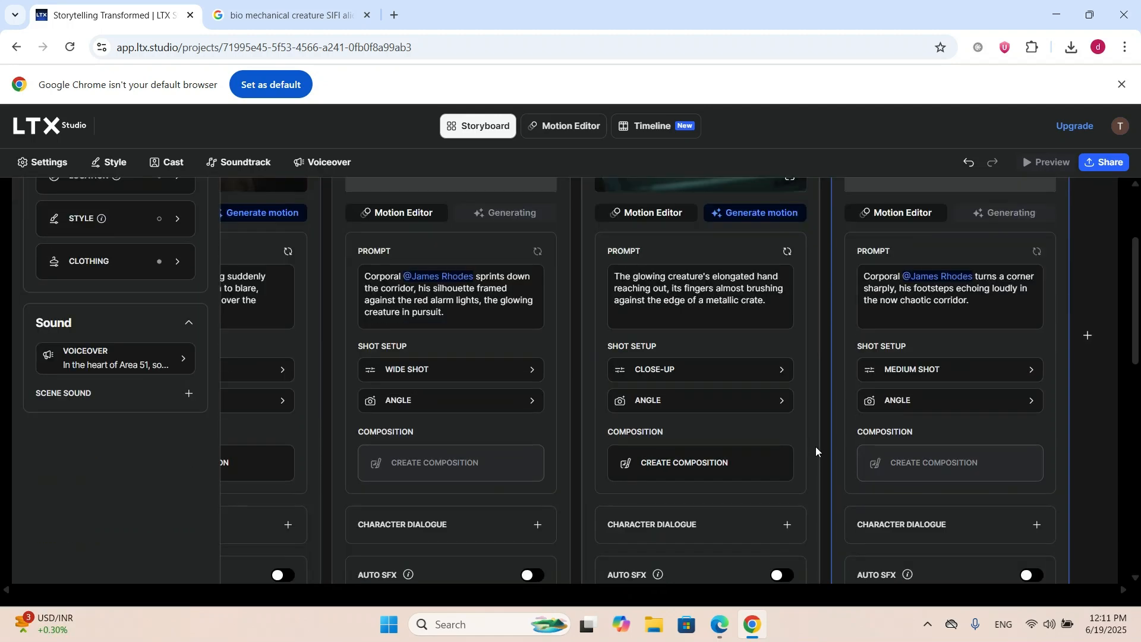
{"action": "scroll", "coordinate": [864, 429], "scroll_direction": "down", "scroll_amount": 3}
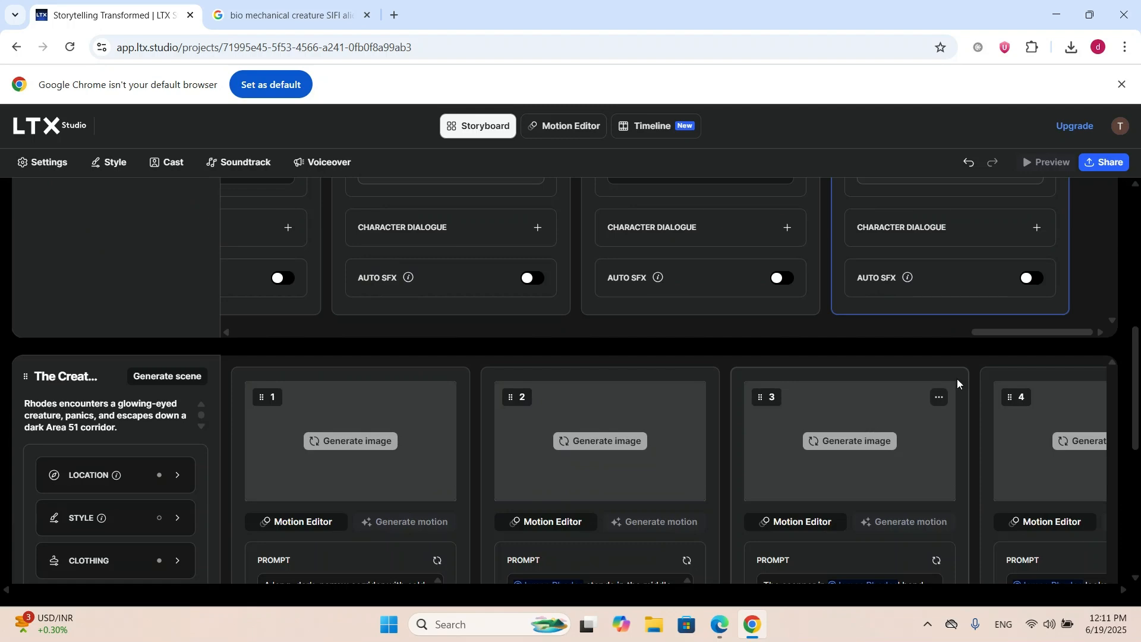
{"action": "scroll", "coordinate": [876, 516], "scroll_direction": "down", "scroll_amount": 6}
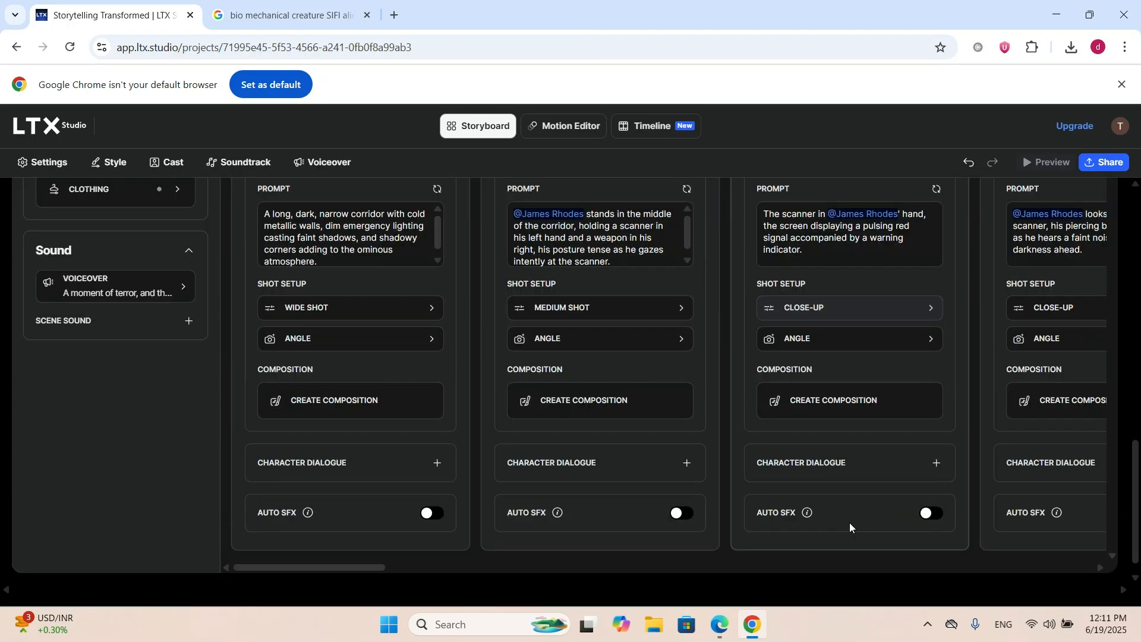
{"action": "left_click_drag", "start_coordinate": [354, 551], "coordinate": [1070, 551]}
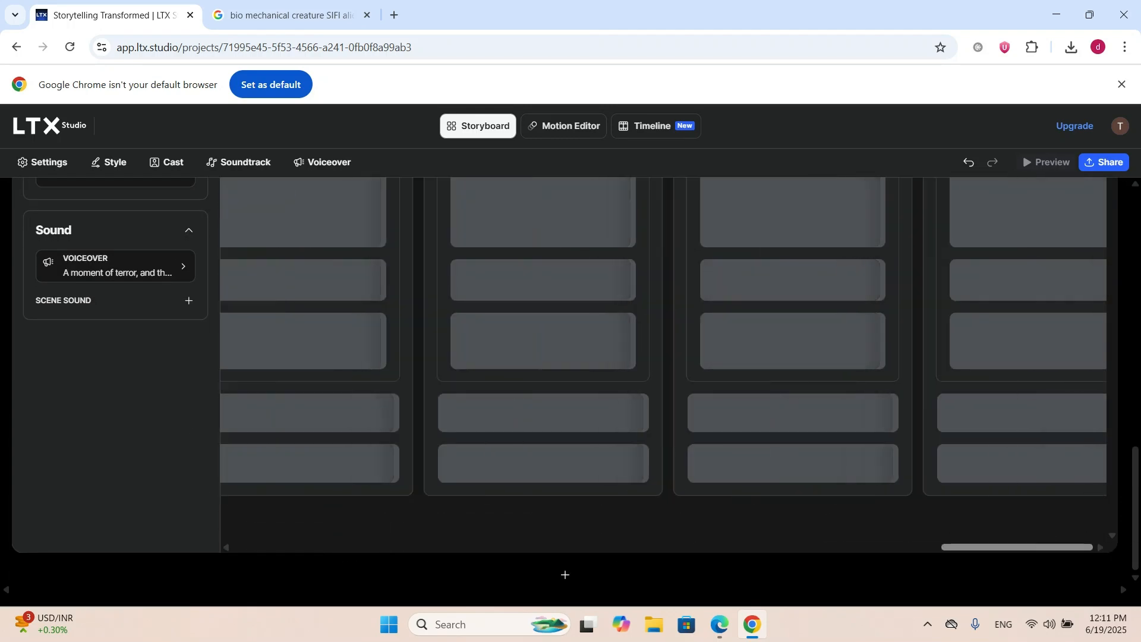
{"action": "scroll", "coordinate": [1061, 337], "scroll_direction": "down", "scroll_amount": 9}
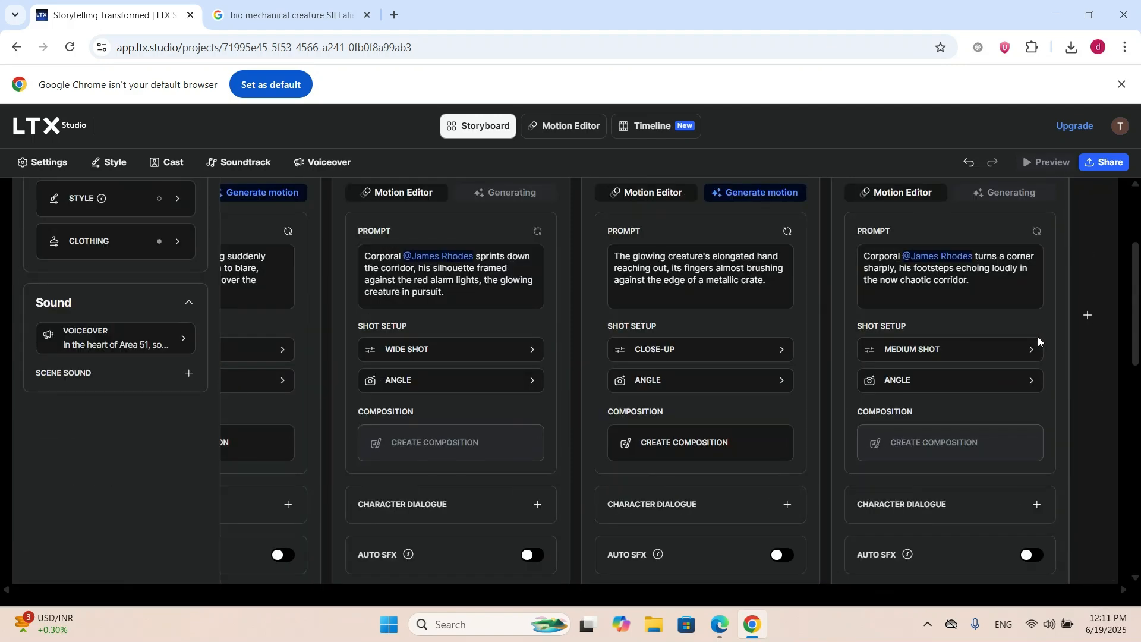
{"action": "scroll", "coordinate": [1038, 337], "scroll_direction": "up", "scroll_amount": 3}
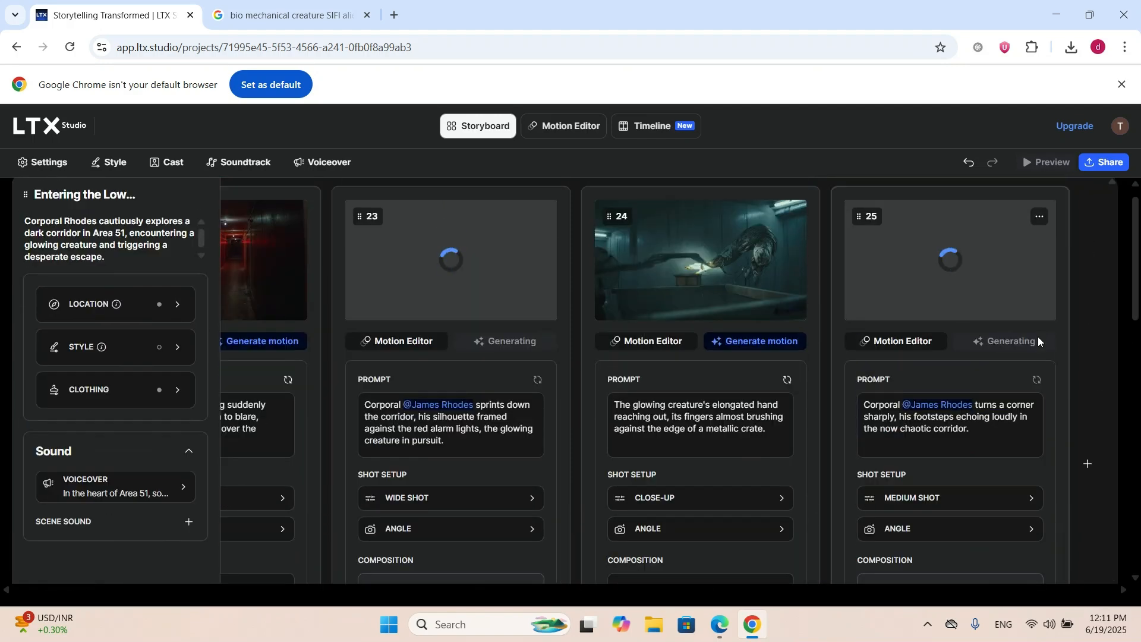
{"action": "scroll", "coordinate": [1038, 337], "scroll_direction": "down", "scroll_amount": 3}
{"action": "scroll", "coordinate": [1038, 336], "scroll_direction": "down", "scroll_amount": 4}
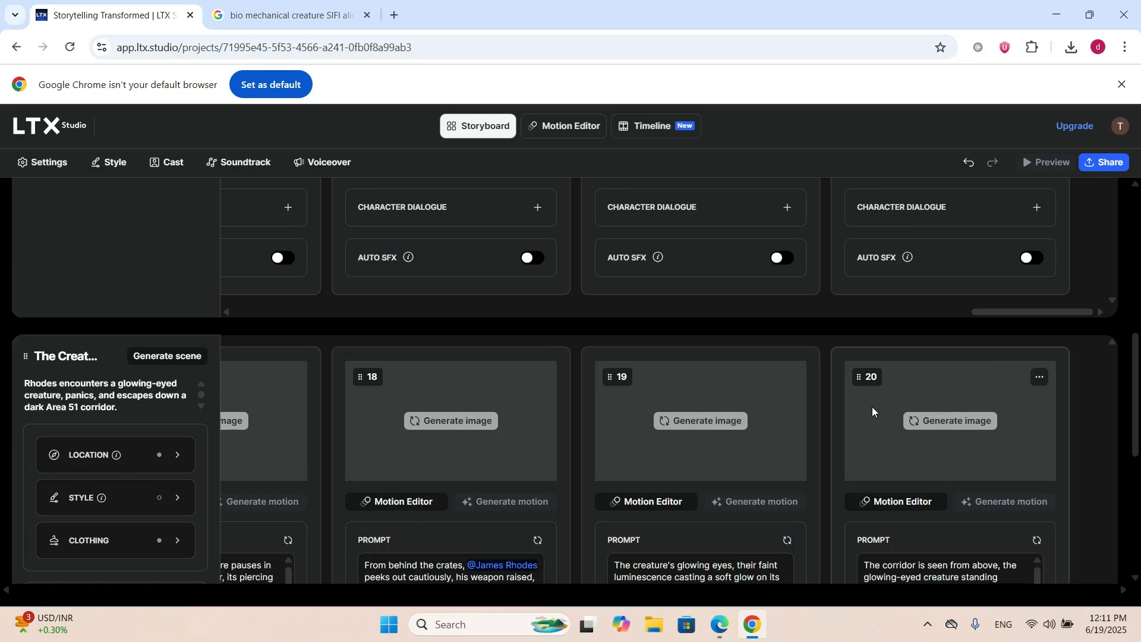
{"action": "scroll", "coordinate": [901, 547], "scroll_direction": "down", "scroll_amount": 5}
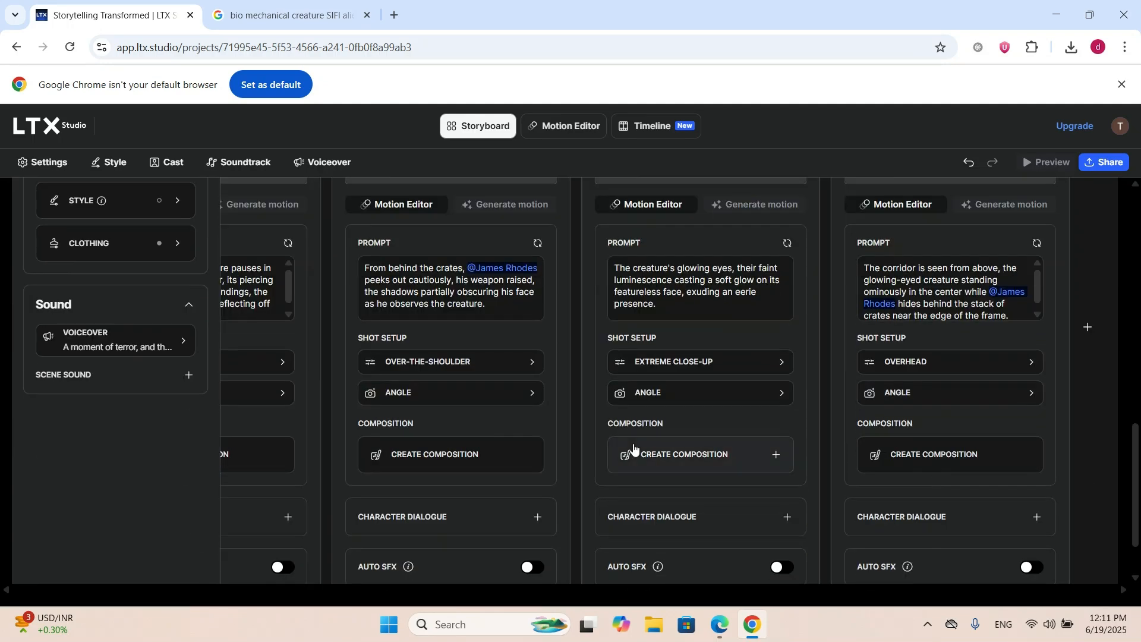
{"action": "scroll", "coordinate": [720, 554], "scroll_direction": "down", "scroll_amount": 2}
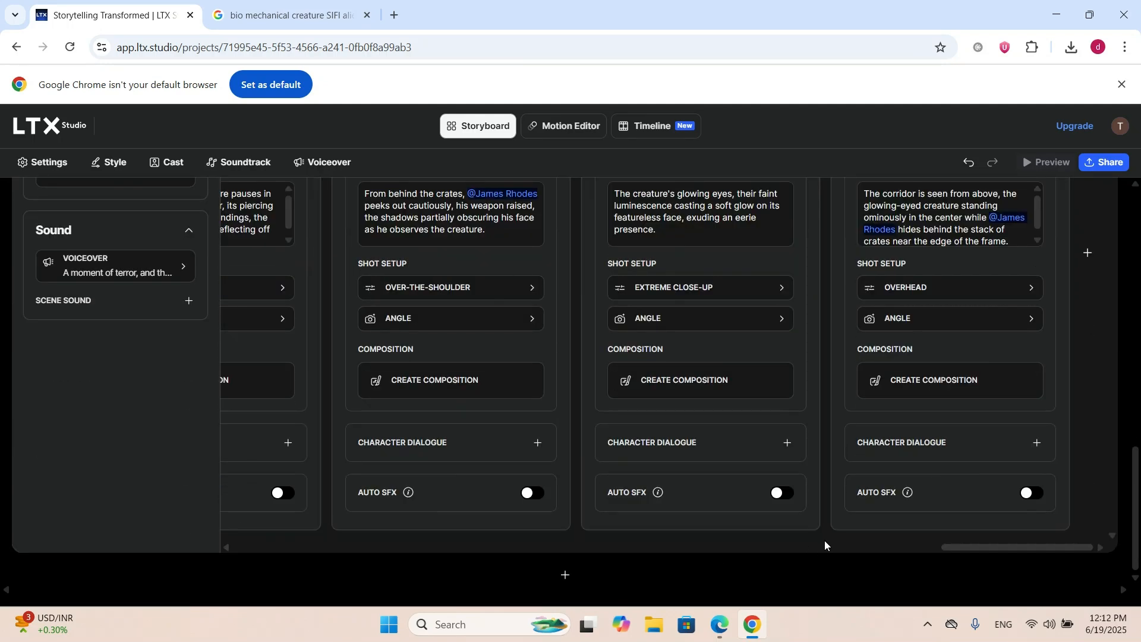
{"action": "left_click_drag", "start_coordinate": [743, 543], "coordinate": [216, 543]}
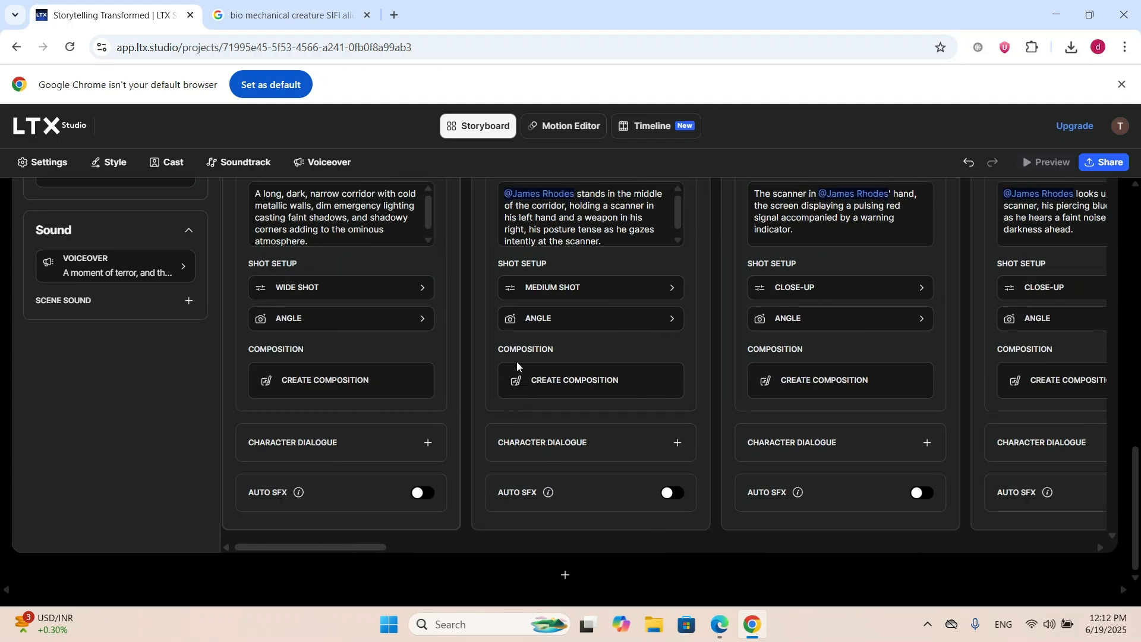
Examine the generated images and prompts of the opening scene's final shots, and return to its first shot.
{"action": "scroll", "coordinate": [499, 315], "scroll_direction": "up", "scroll_amount": 10}
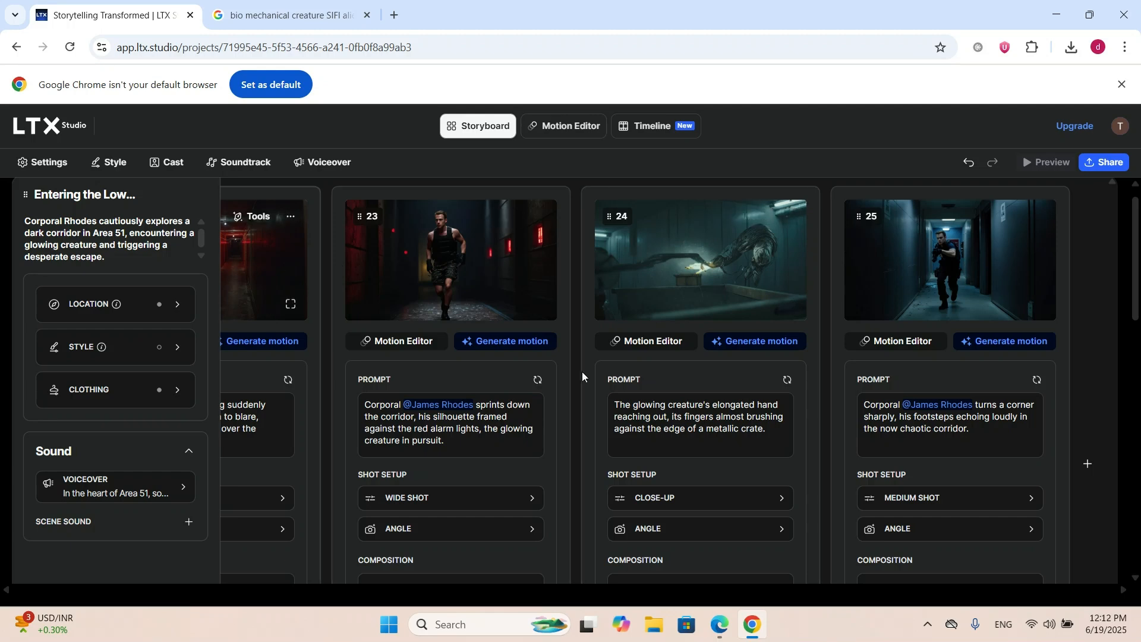
{"action": "scroll", "coordinate": [684, 494], "scroll_direction": "down", "scroll_amount": 1}
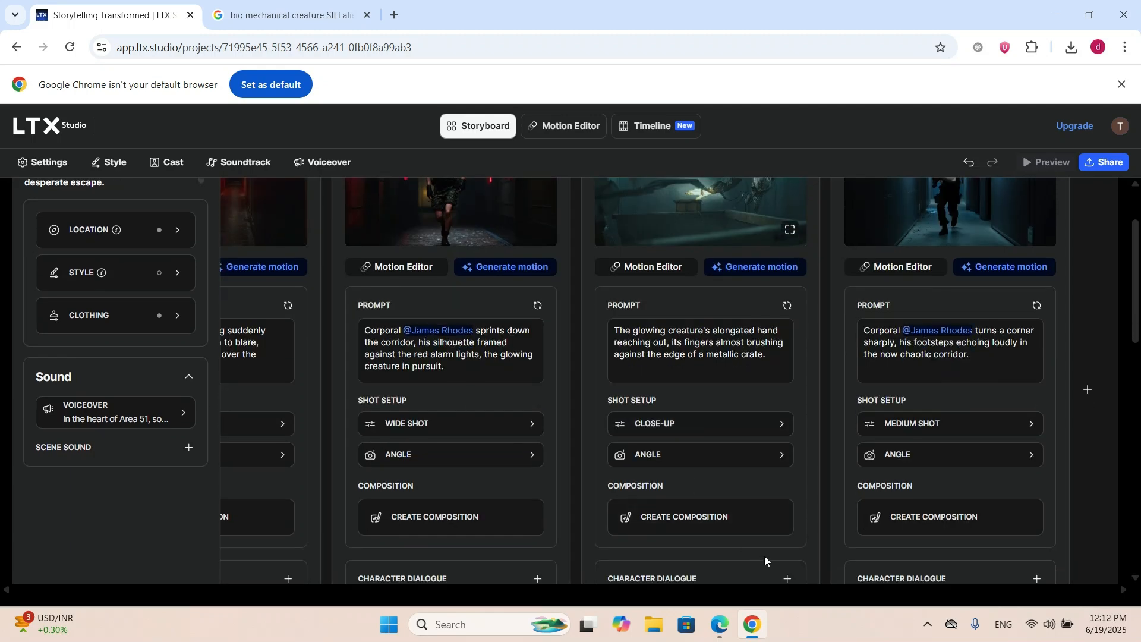
{"action": "scroll", "coordinate": [764, 555], "scroll_direction": "up", "scroll_amount": 1}
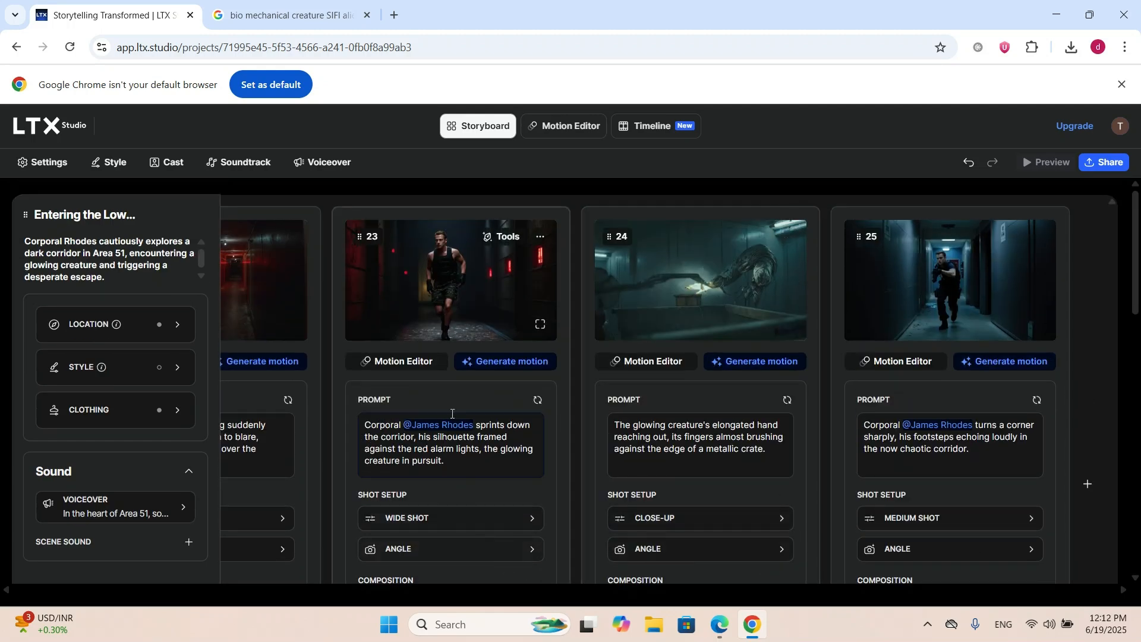
{"action": "scroll", "coordinate": [452, 512], "scroll_direction": "down", "scroll_amount": 1}
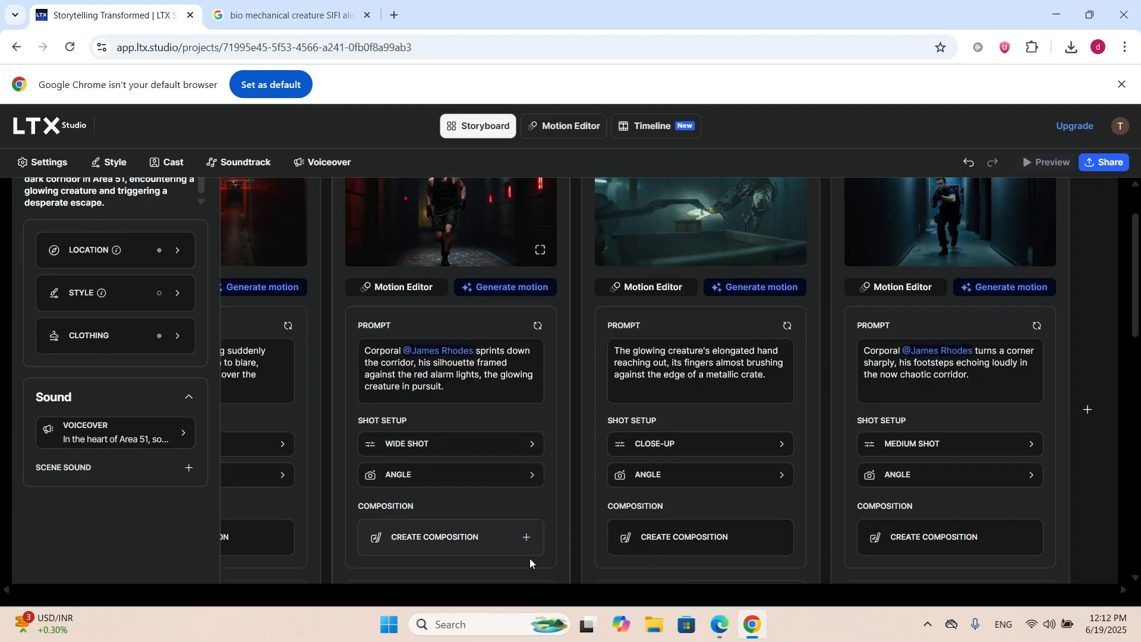
{"action": "scroll", "coordinate": [549, 553], "scroll_direction": "down", "scroll_amount": 1}
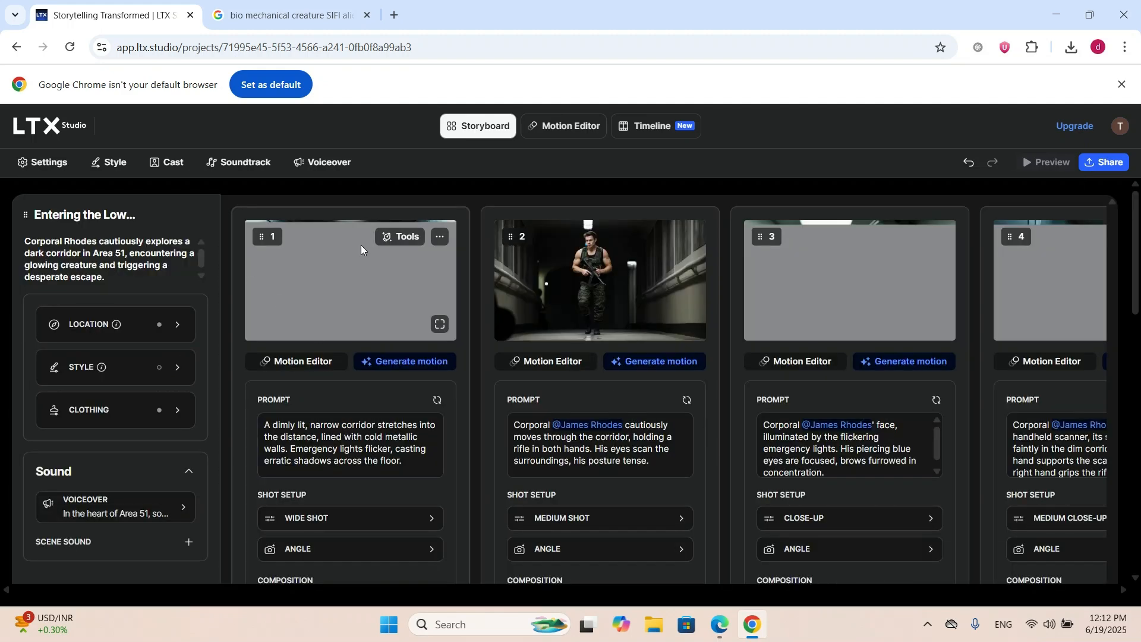
View shot 1's frame options without applying any, and look over the images and settings of the opening scene's first shots.
{"action": "left_click", "coordinate": [440, 238]}
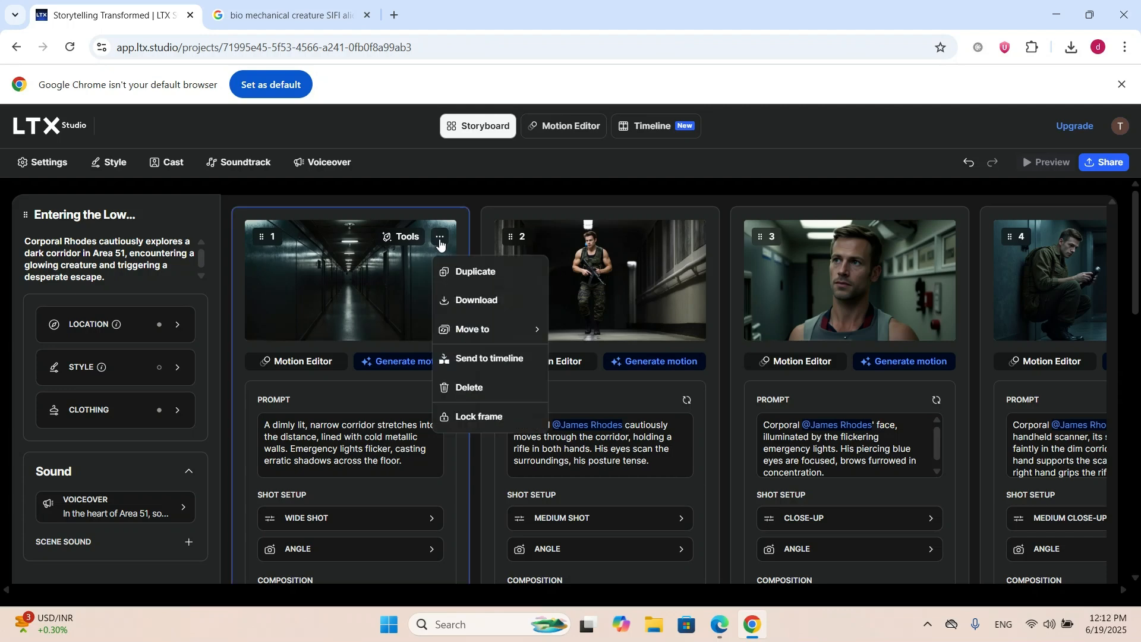
{"action": "left_click", "coordinate": [367, 251]}
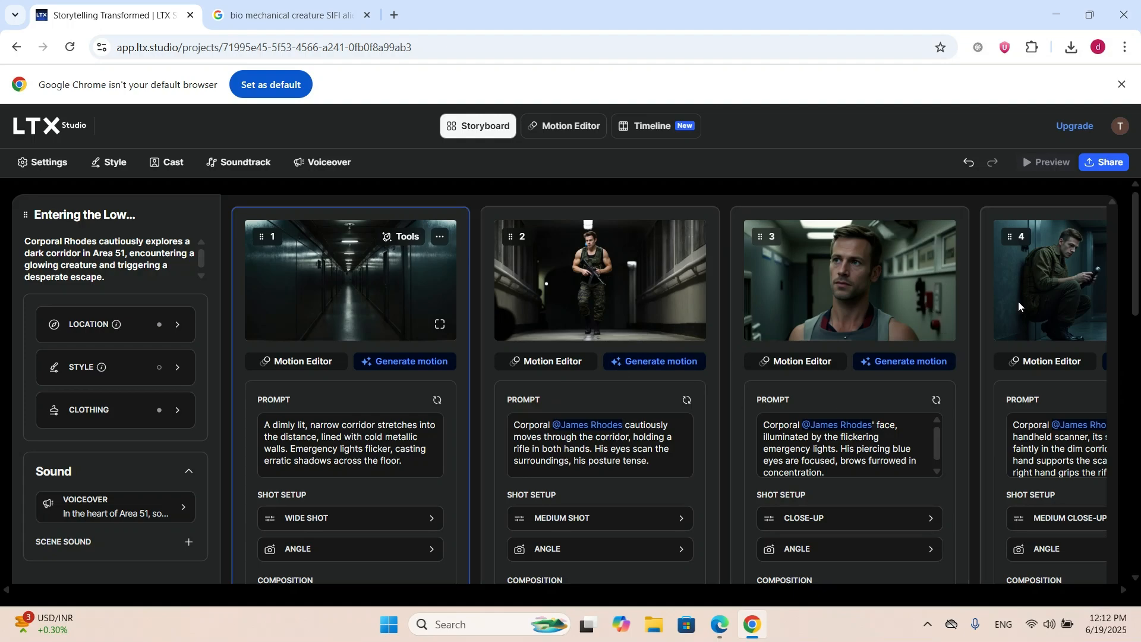
{"action": "scroll", "coordinate": [1018, 301], "scroll_direction": "down", "scroll_amount": 6}
{"action": "scroll", "coordinate": [1018, 302], "scroll_direction": "up", "scroll_amount": 5}
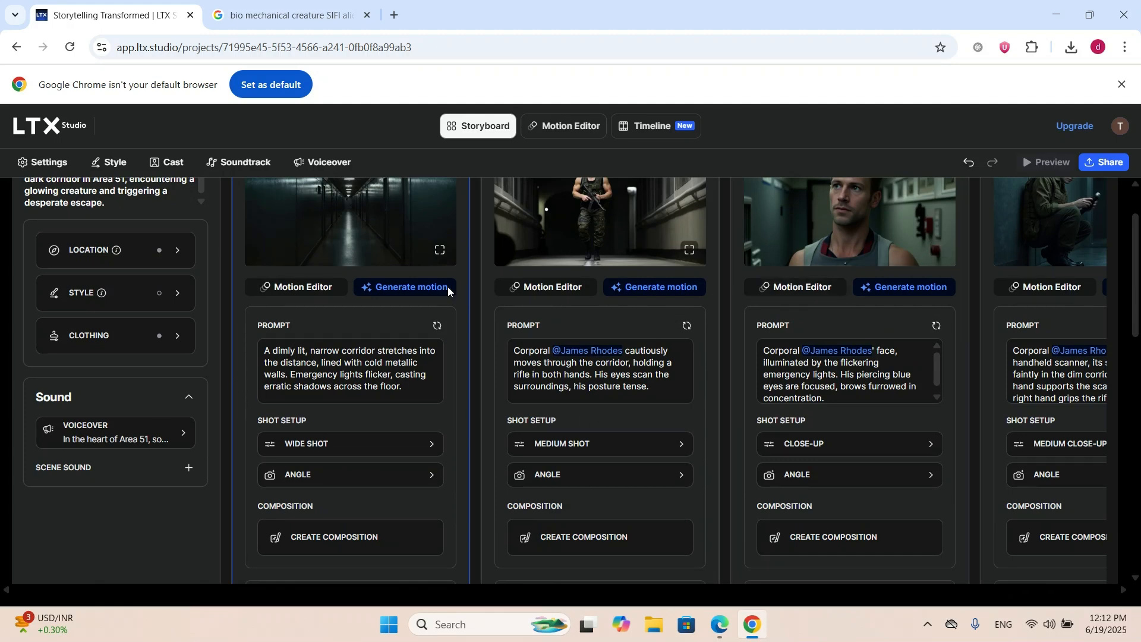
{"action": "scroll", "coordinate": [440, 347], "scroll_direction": "up", "scroll_amount": 2}
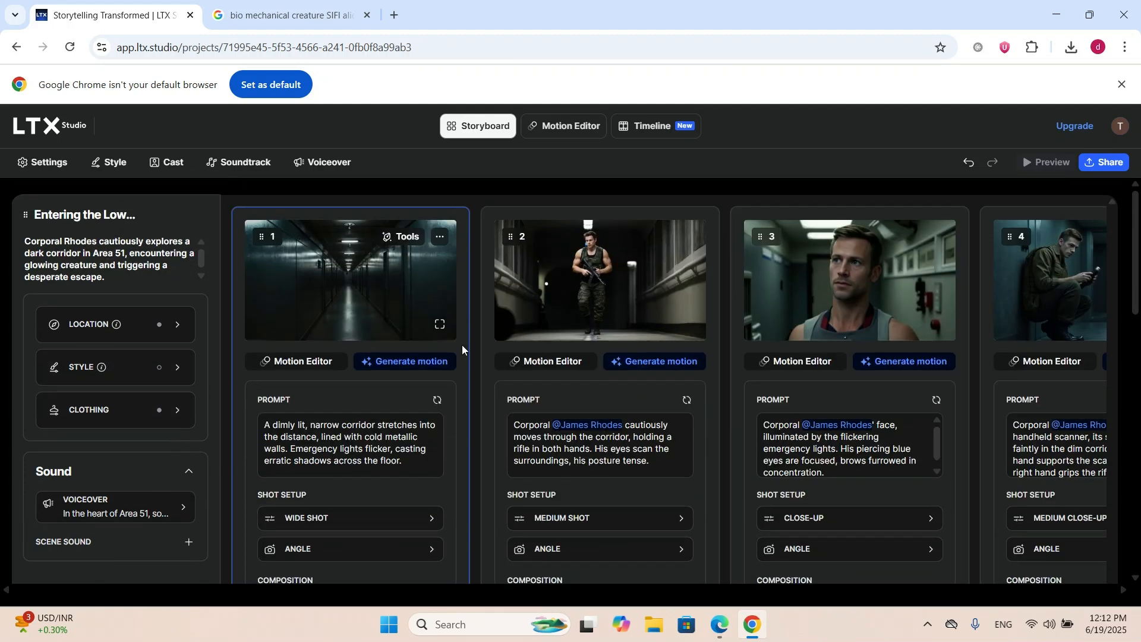
Generate motion for shot 2 of the opening scene and dismiss the plan upgrade offer.
{"action": "scroll", "coordinate": [773, 351], "scroll_direction": "down", "scroll_amount": 2}
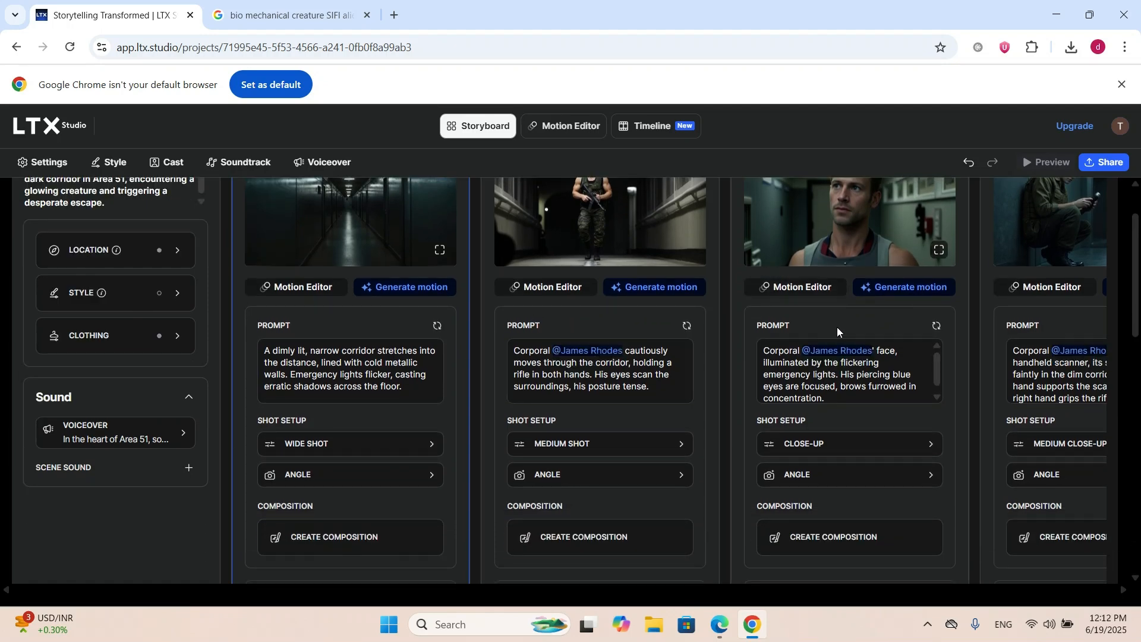
{"action": "scroll", "coordinate": [350, 334], "scroll_direction": "up", "scroll_amount": 2}
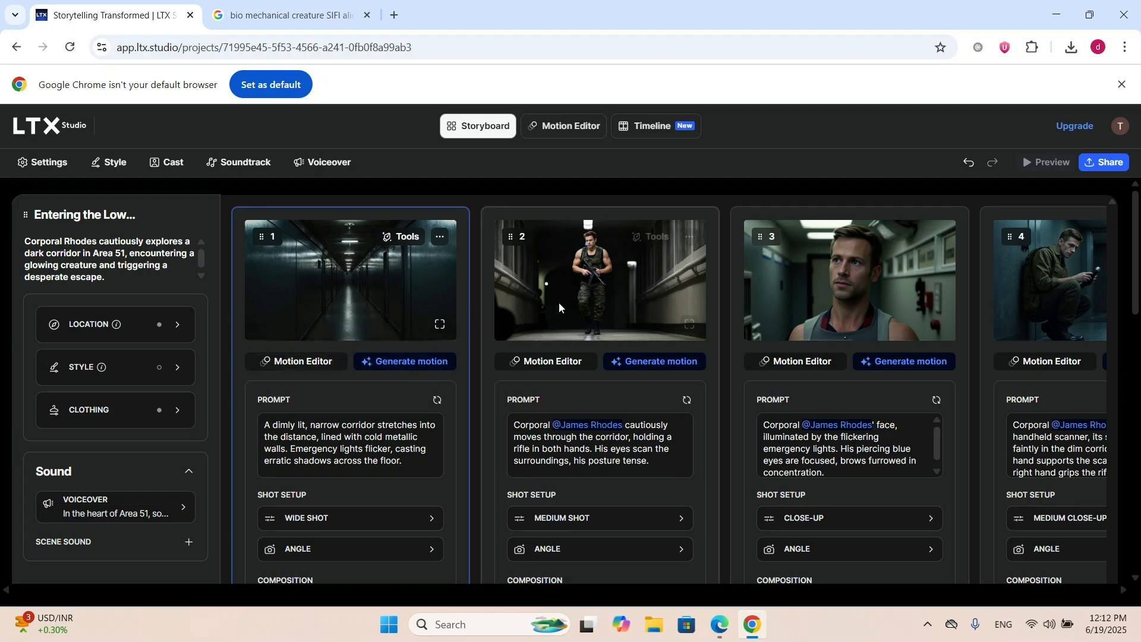
{"action": "left_click", "coordinate": [643, 362]}
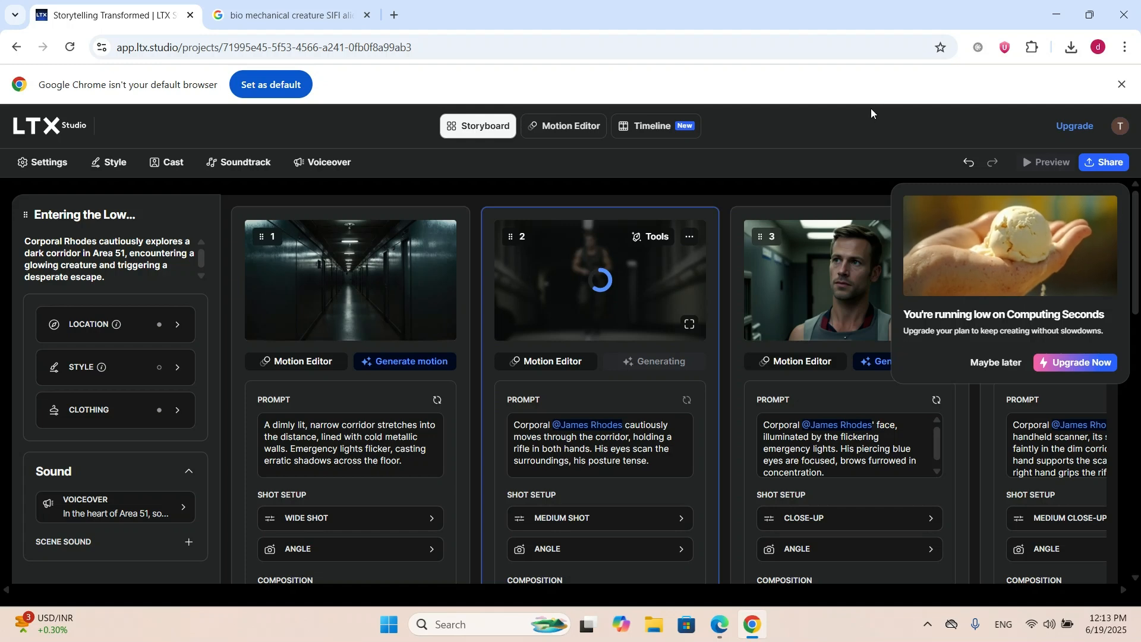
{"action": "left_click", "coordinate": [994, 363]}
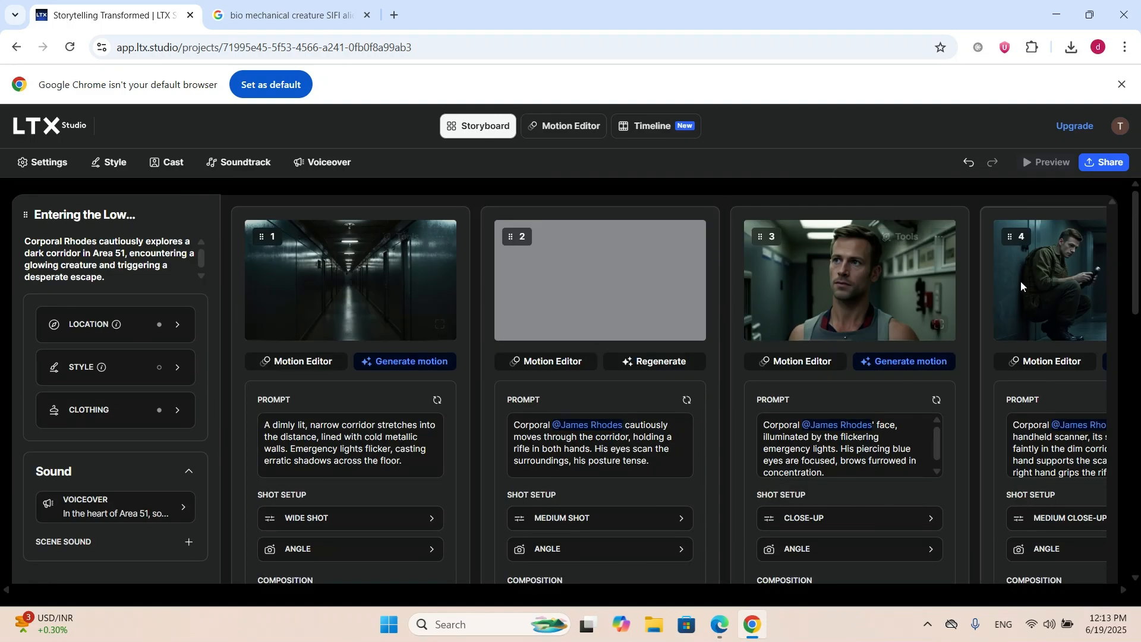
Look through the images, prompts and shot settings across the opening scene's shots, and return to its first shots.
{"action": "scroll", "coordinate": [583, 369], "scroll_direction": "down", "scroll_amount": 2}
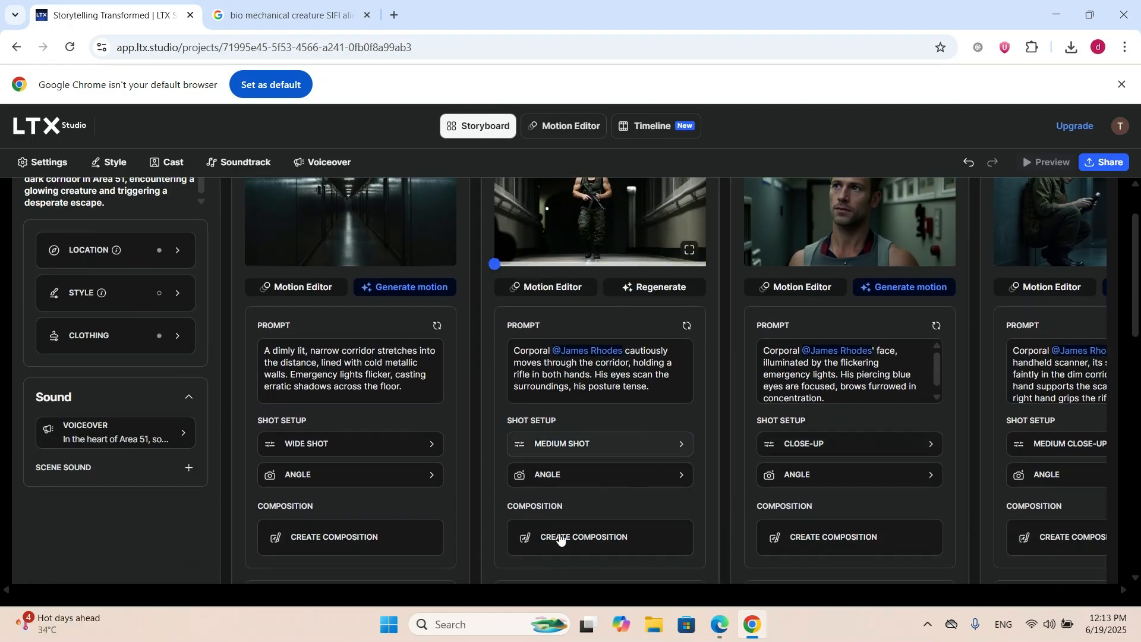
{"action": "scroll", "coordinate": [552, 476], "scroll_direction": "up", "scroll_amount": 2}
{"action": "scroll", "coordinate": [462, 497], "scroll_direction": "down", "scroll_amount": 3}
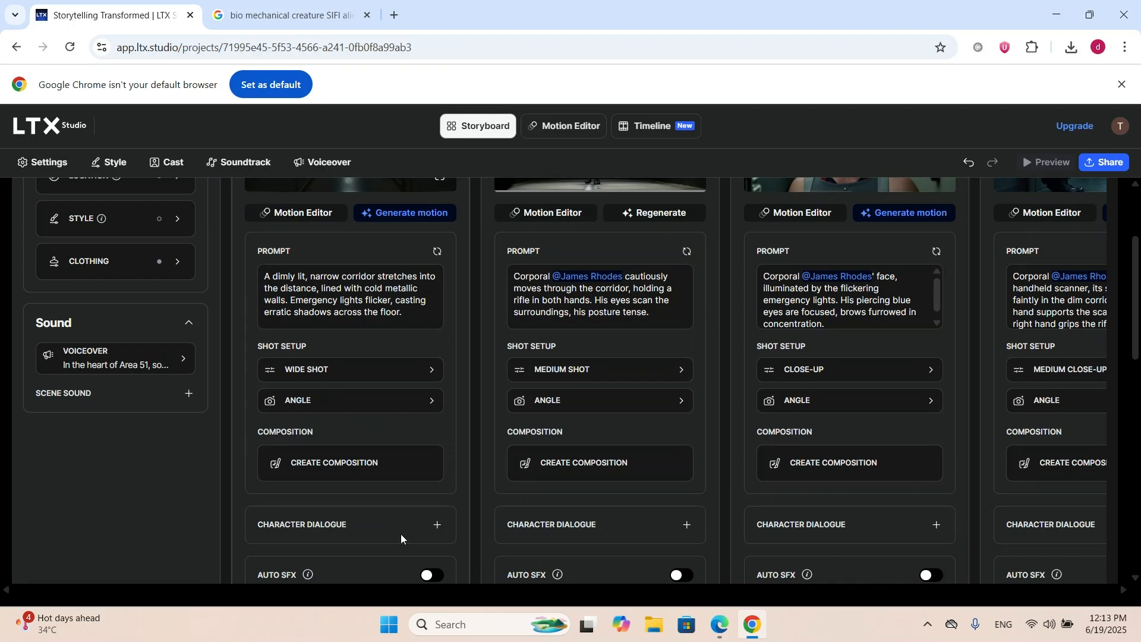
{"action": "scroll", "coordinate": [422, 546], "scroll_direction": "down", "scroll_amount": 2}
{"action": "left_click_drag", "start_coordinate": [338, 555], "coordinate": [532, 558]}
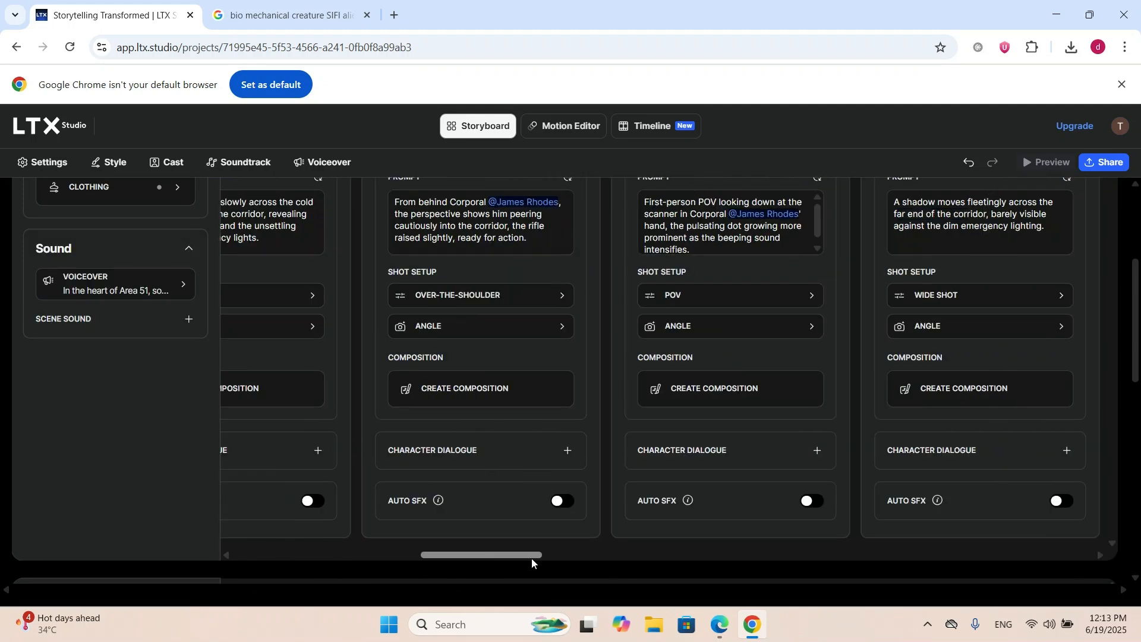
{"action": "scroll", "coordinate": [615, 436], "scroll_direction": "up", "scroll_amount": 3}
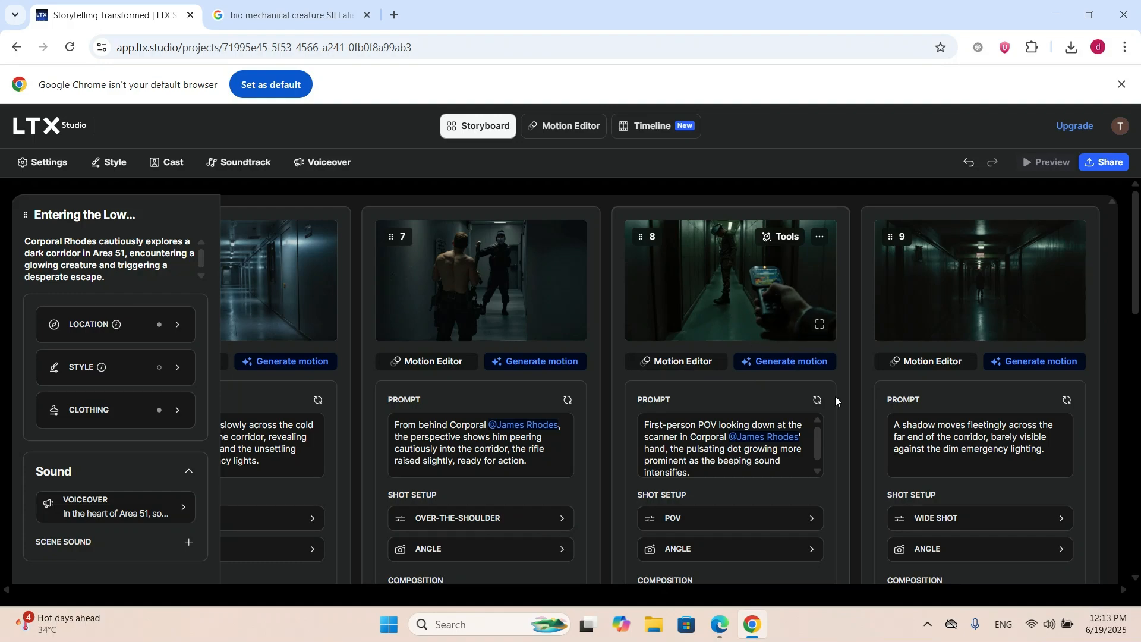
{"action": "scroll", "coordinate": [675, 555], "scroll_direction": "down", "scroll_amount": 5}
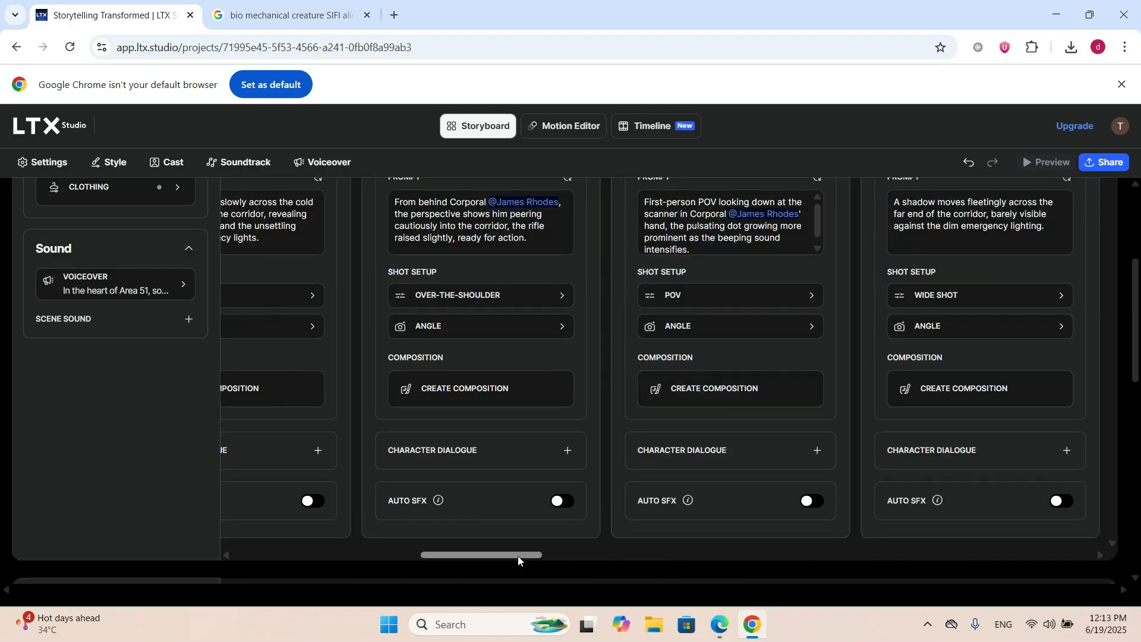
{"action": "left_click_drag", "start_coordinate": [518, 555], "coordinate": [684, 558]}
{"action": "scroll", "coordinate": [736, 438], "scroll_direction": "left", "scroll_amount": 10}
{"action": "scroll", "coordinate": [675, 382], "scroll_direction": "up", "scroll_amount": 5}
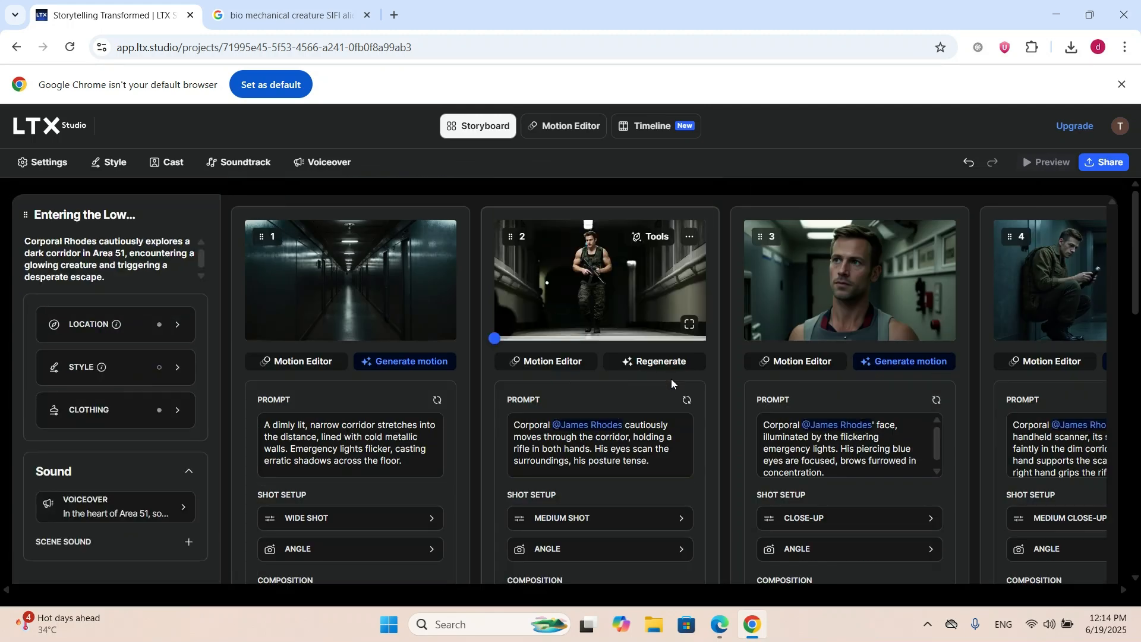
Examine the frames of shots 3, 5, 8 and 11 to 13 in the Motion Editor, and return to shot 2's clip.
{"action": "left_click", "coordinate": [579, 132]}
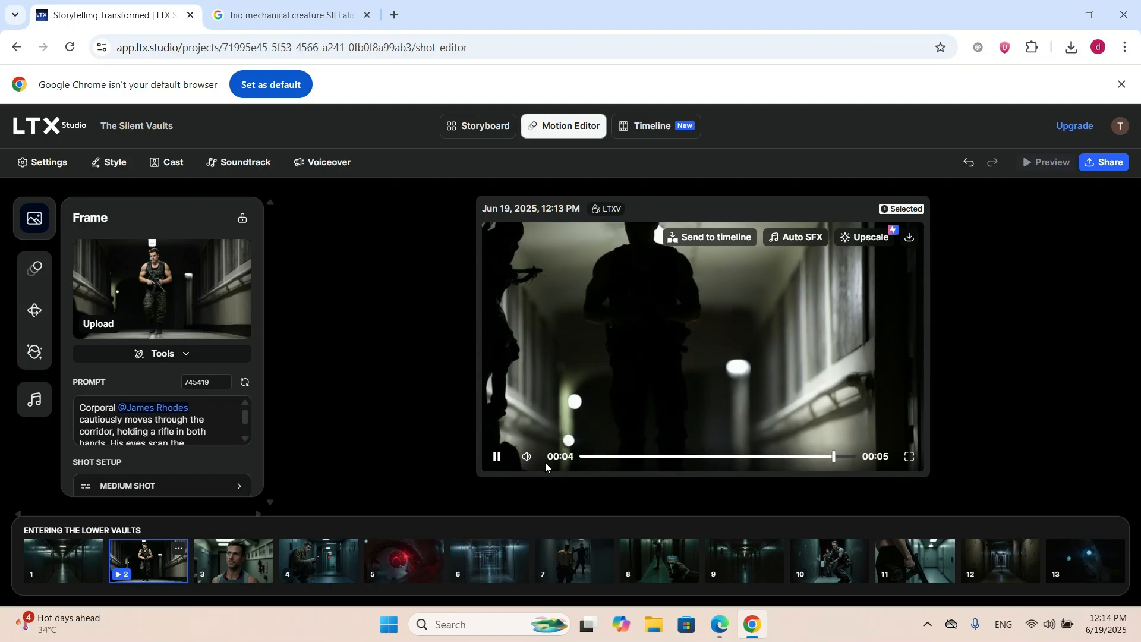
{"action": "left_click", "coordinate": [234, 560]}
{"action": "left_click", "coordinate": [489, 561]}
{"action": "left_click", "coordinate": [660, 561]}
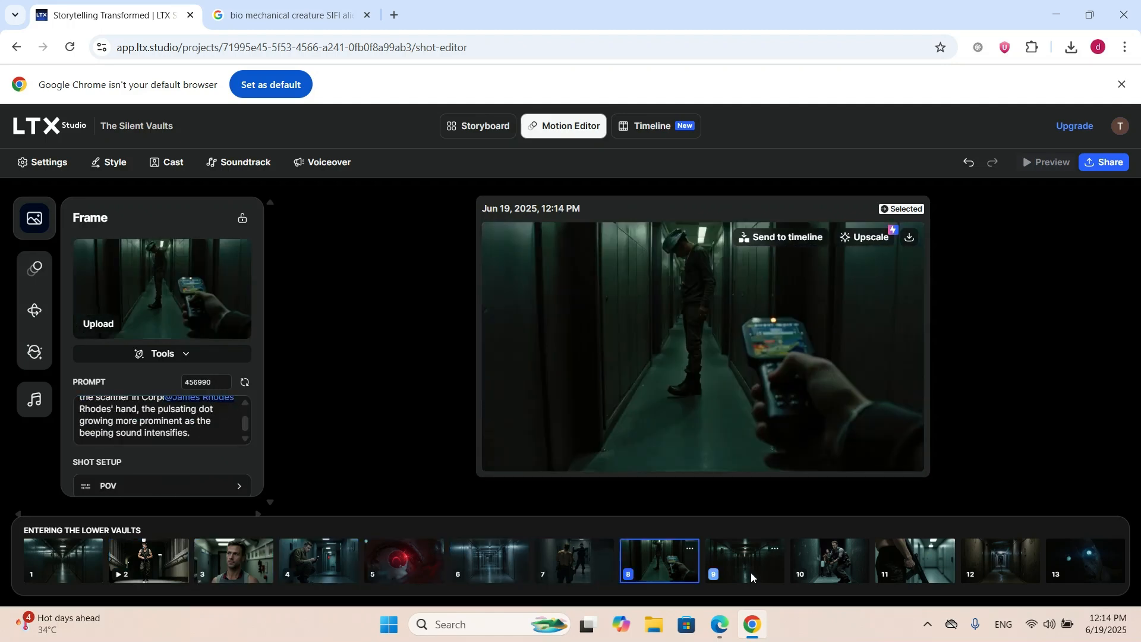
{"action": "left_click", "coordinate": [916, 560]}
{"action": "left_click", "coordinate": [994, 563]}
{"action": "left_click", "coordinate": [1076, 561]}
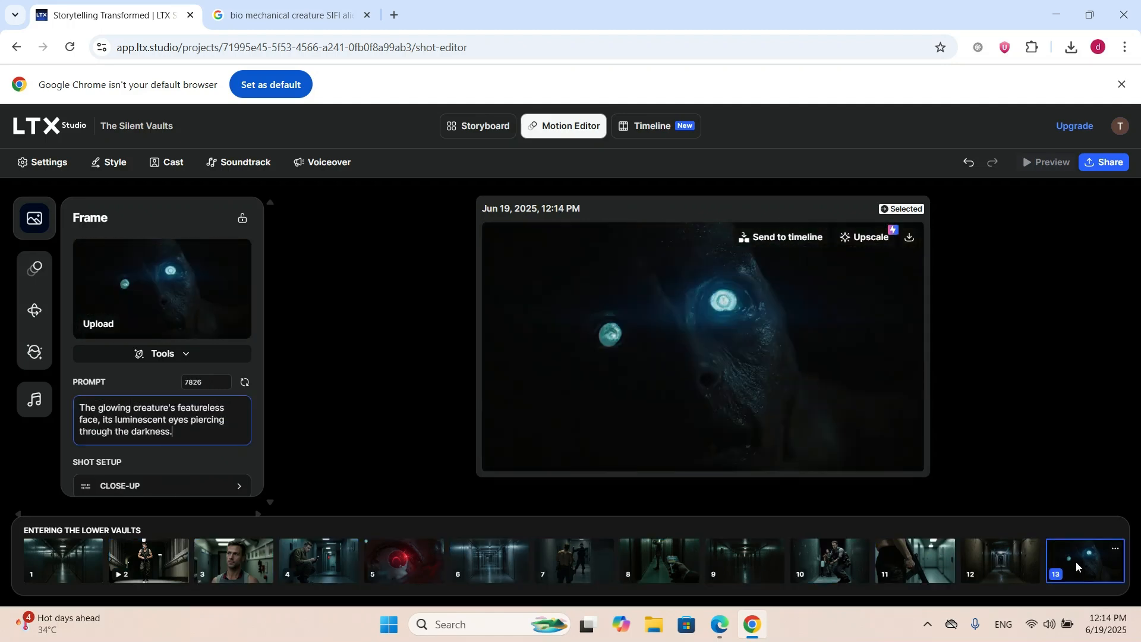
{"action": "left_click", "coordinate": [1012, 566]}
{"action": "left_click", "coordinate": [48, 560]}
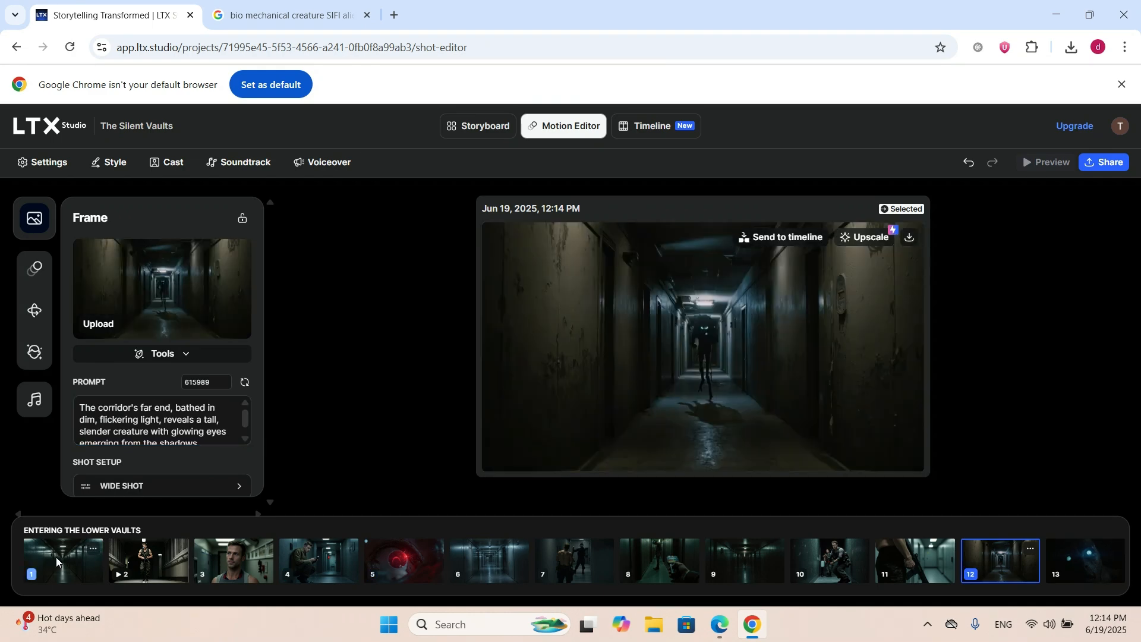
{"action": "left_click", "coordinate": [151, 559]}
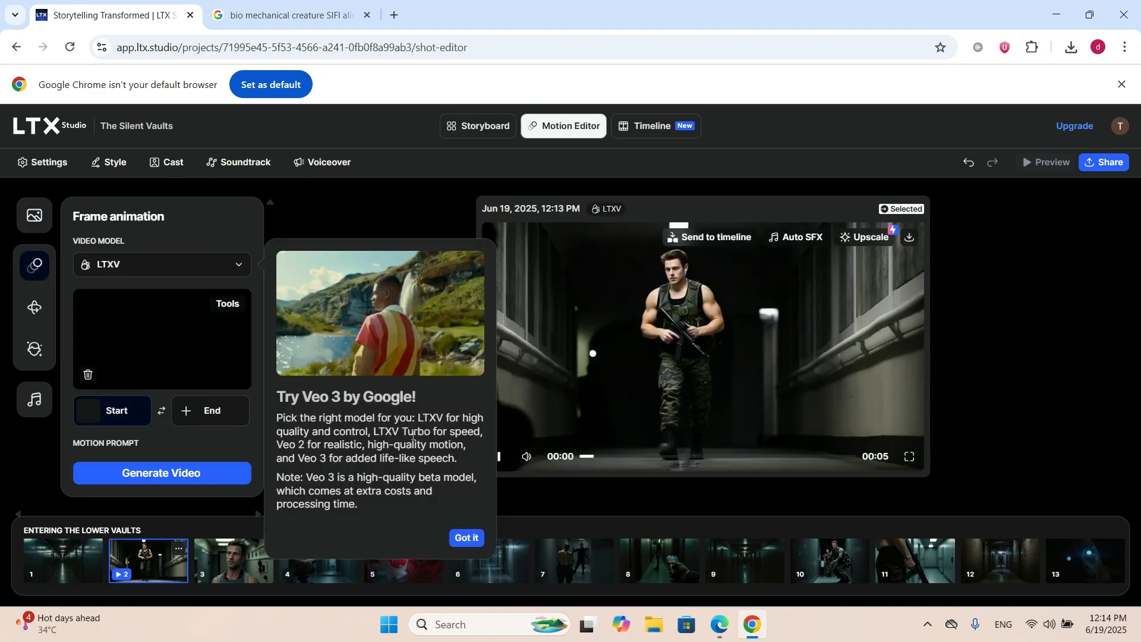
View the video models offered for shot 2's frame animation without changing the model, and play its generated clip.
{"action": "left_click", "coordinate": [518, 329]}
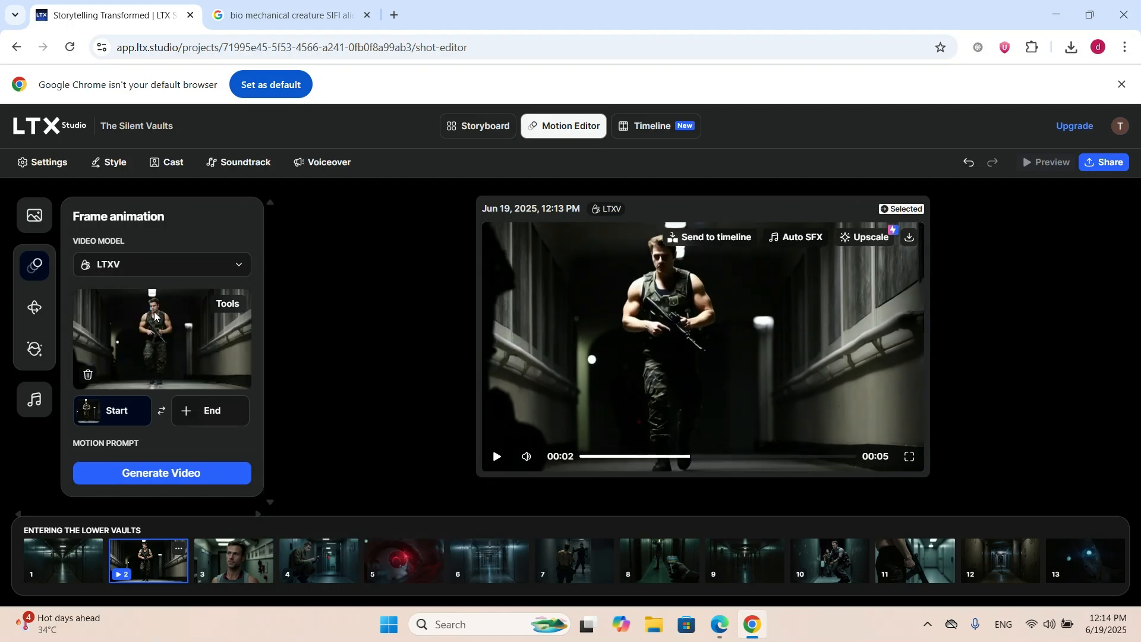
{"action": "left_click", "coordinate": [239, 261]}
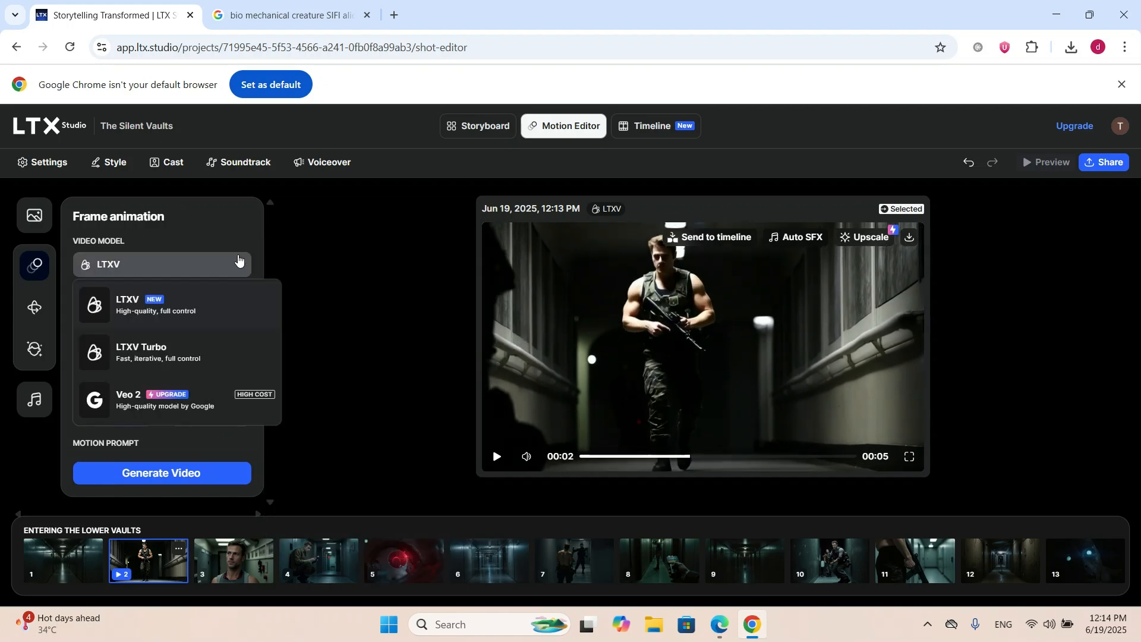
{"action": "left_click", "coordinate": [238, 260]}
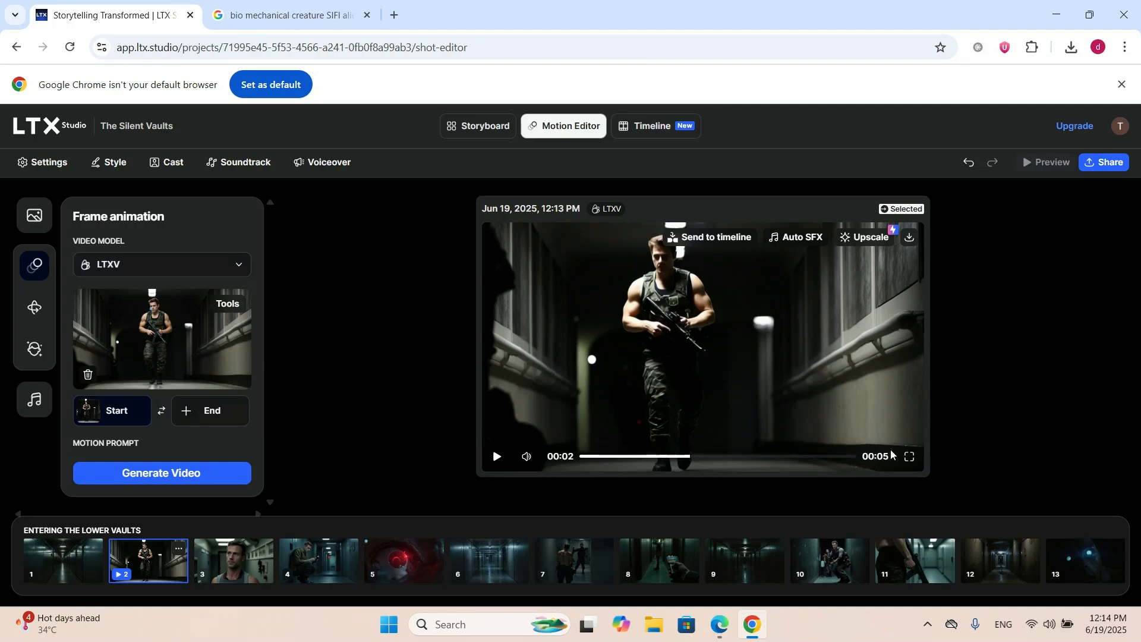
{"action": "left_click", "coordinate": [494, 464]}
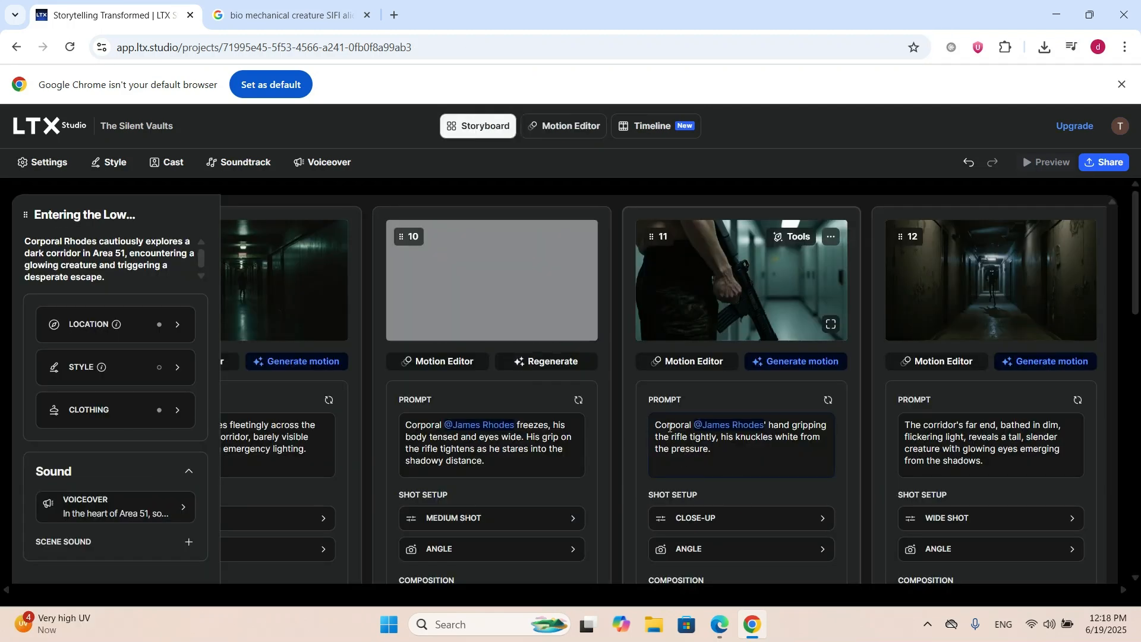
Try to generate motion for shot 9 in the storyboard and decline the plan upgrade.
{"action": "left_click", "coordinate": [264, 352]}
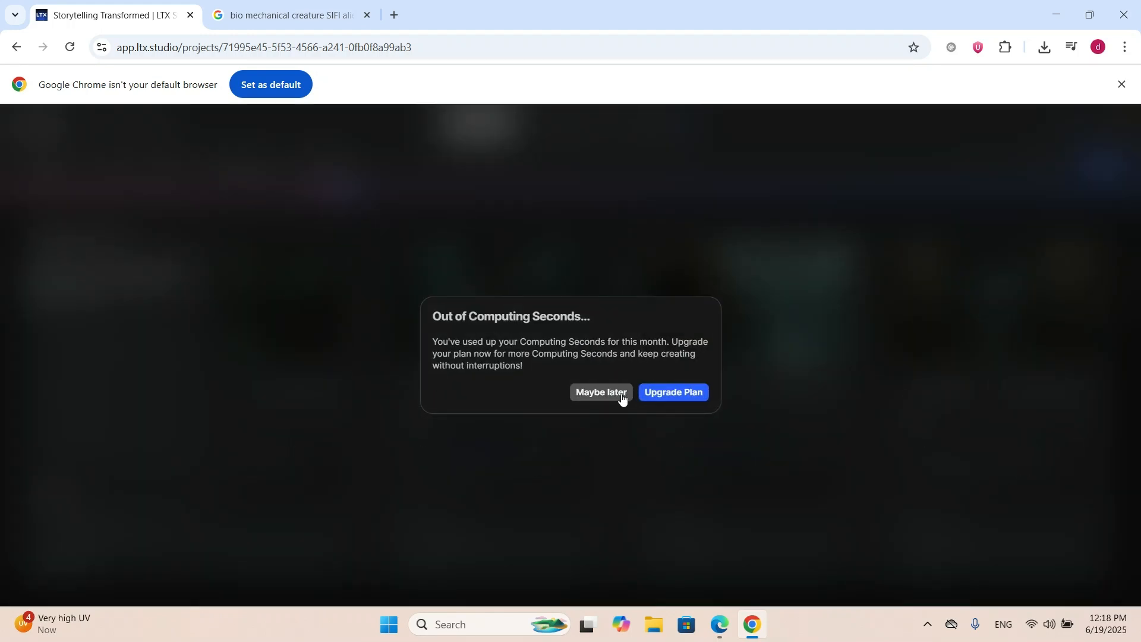
{"action": "left_click", "coordinate": [623, 397]}
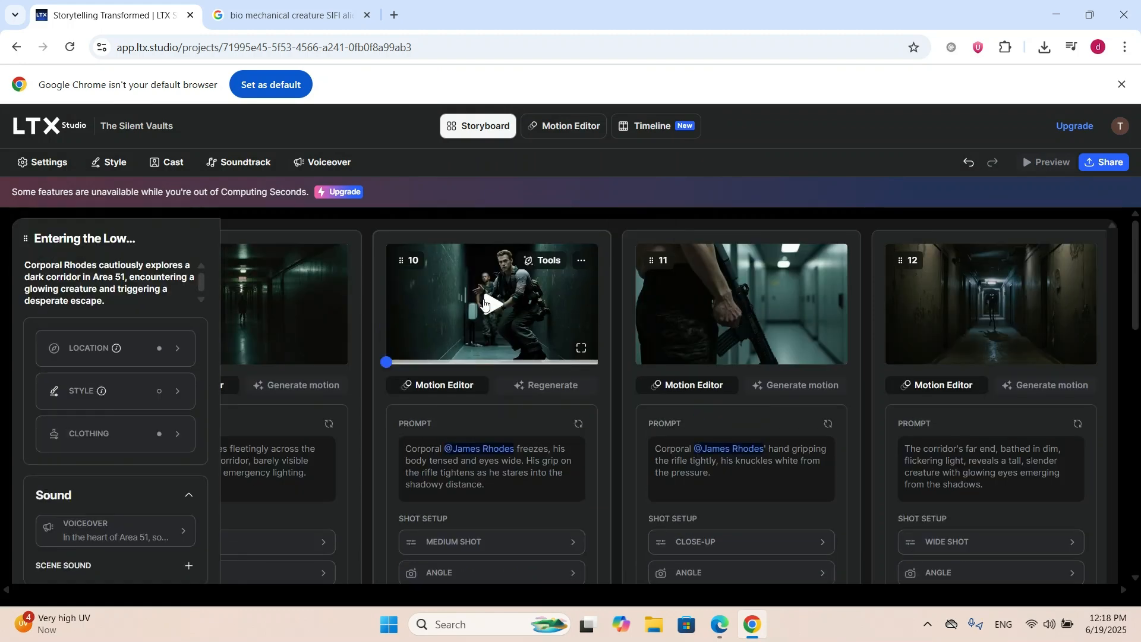
View shot 5's options in the Motion Editor without choosing one, and open the project's timeline.
{"action": "left_click", "coordinate": [565, 126]}
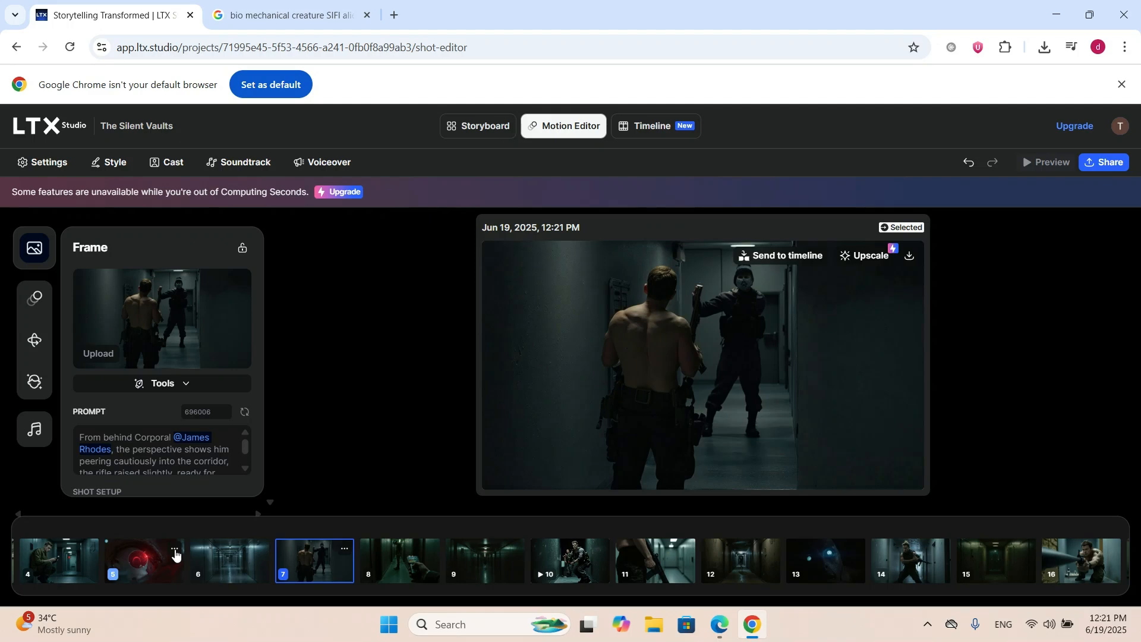
{"action": "left_click", "coordinate": [175, 552]}
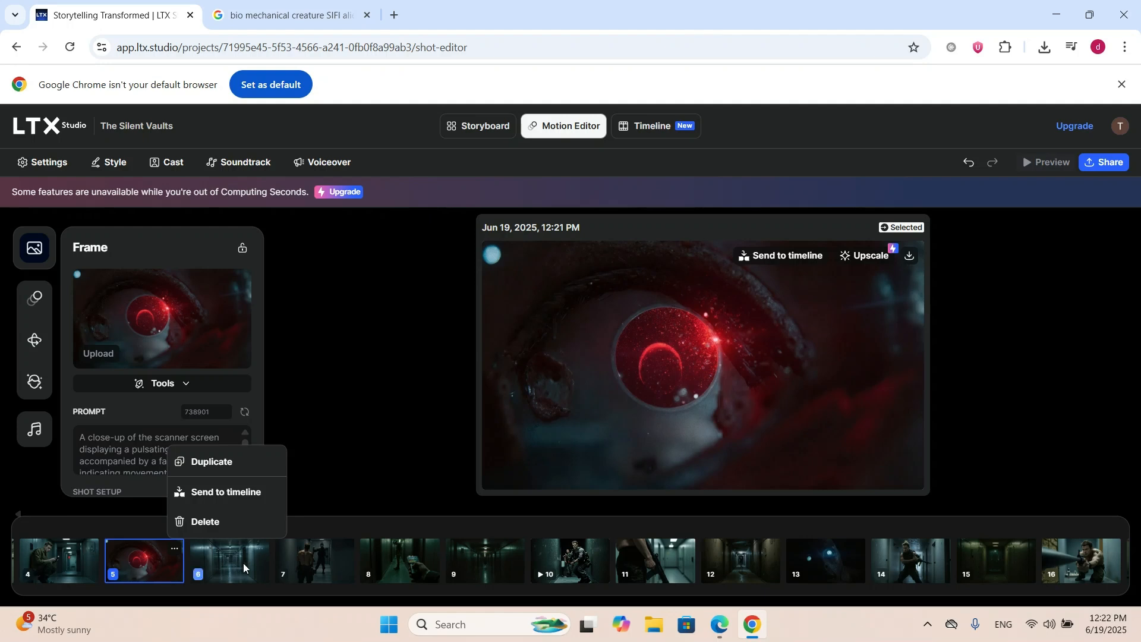
{"action": "left_click", "coordinate": [632, 134]}
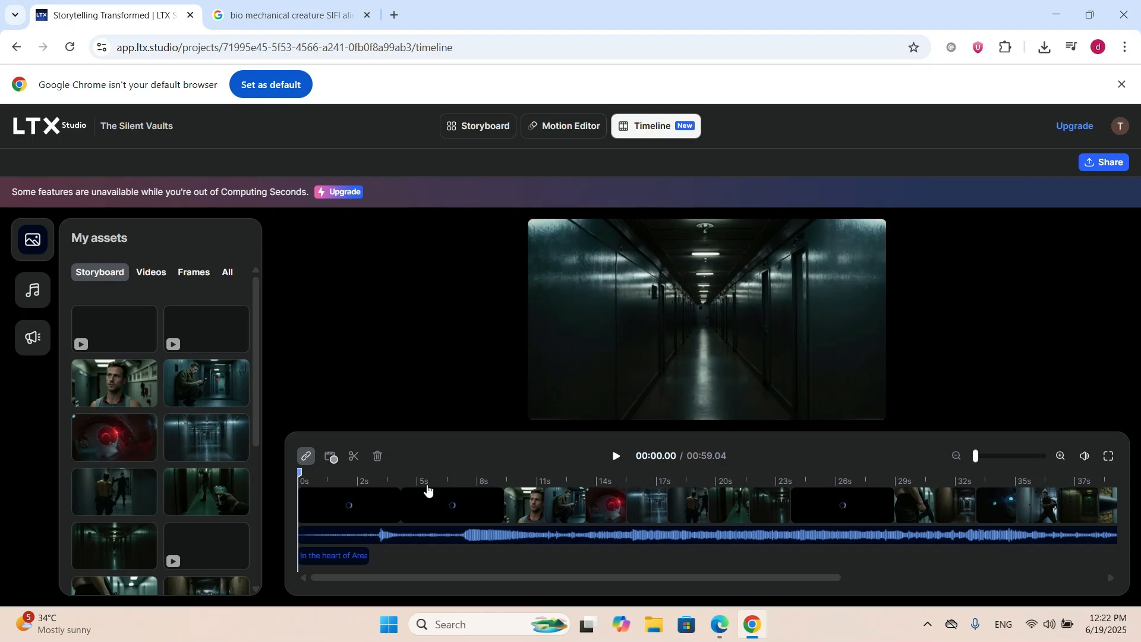
{"action": "left_click", "coordinate": [1112, 164]}
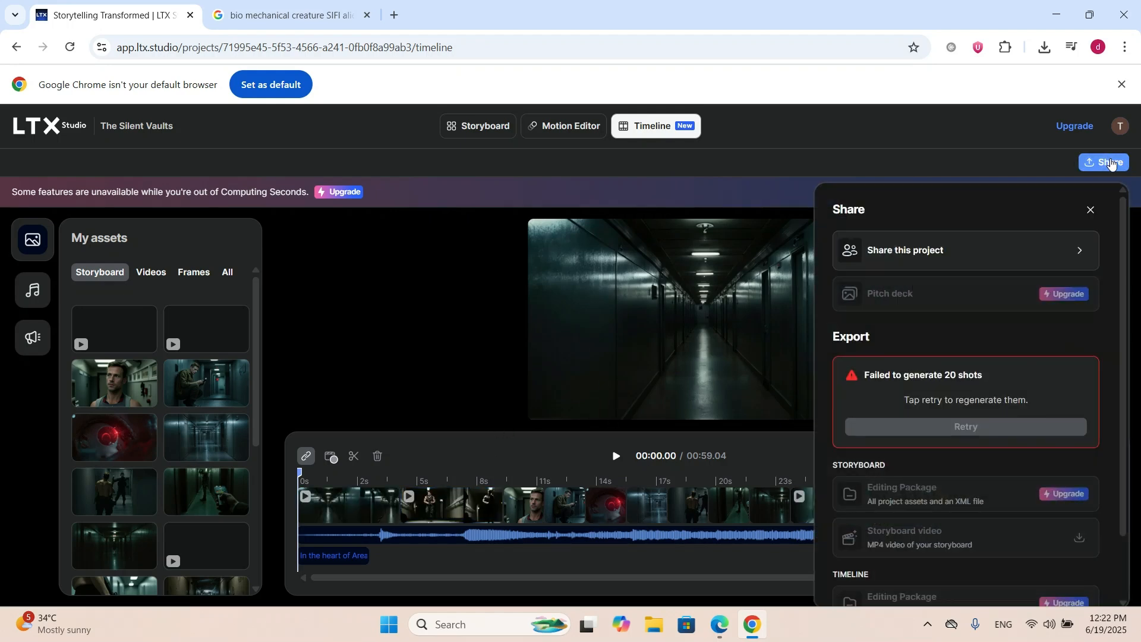
{"action": "scroll", "coordinate": [1015, 267], "scroll_direction": "down", "scroll_amount": 1}
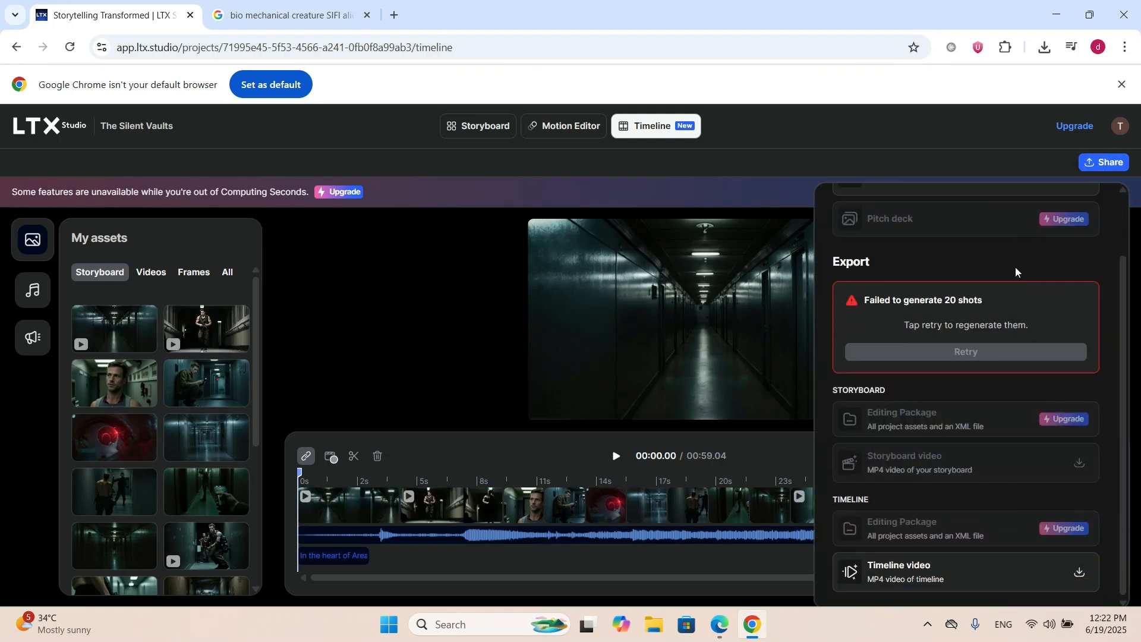
{"action": "scroll", "coordinate": [1016, 268], "scroll_direction": "up", "scroll_amount": 1}
{"action": "scroll", "coordinate": [1005, 369], "scroll_direction": "down", "scroll_amount": 1}
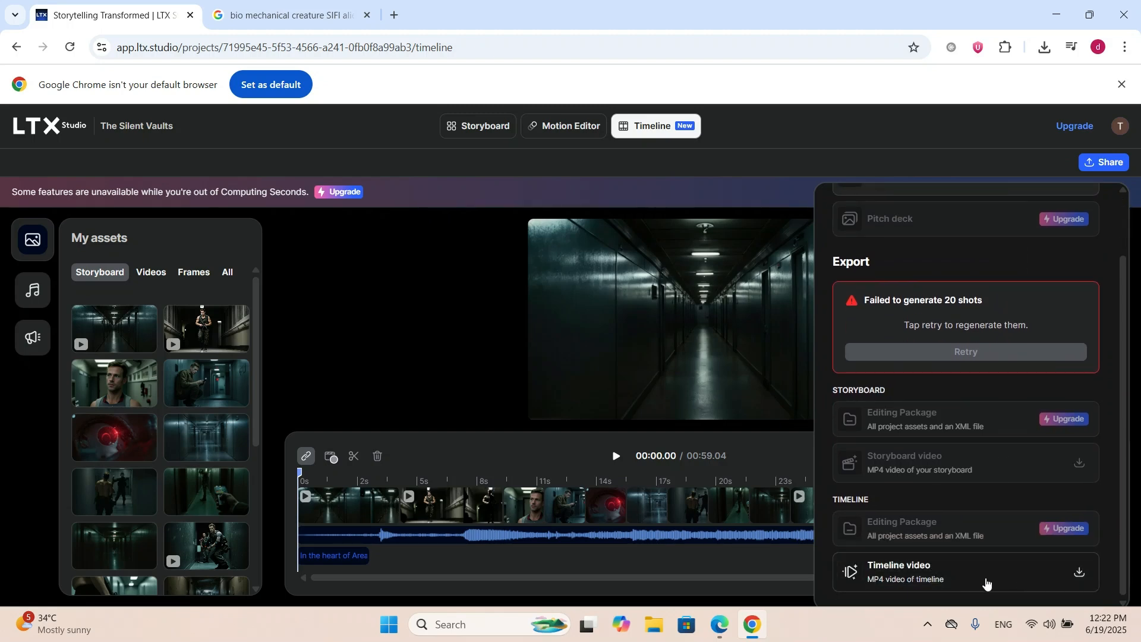
{"action": "left_click", "coordinate": [1079, 573]}
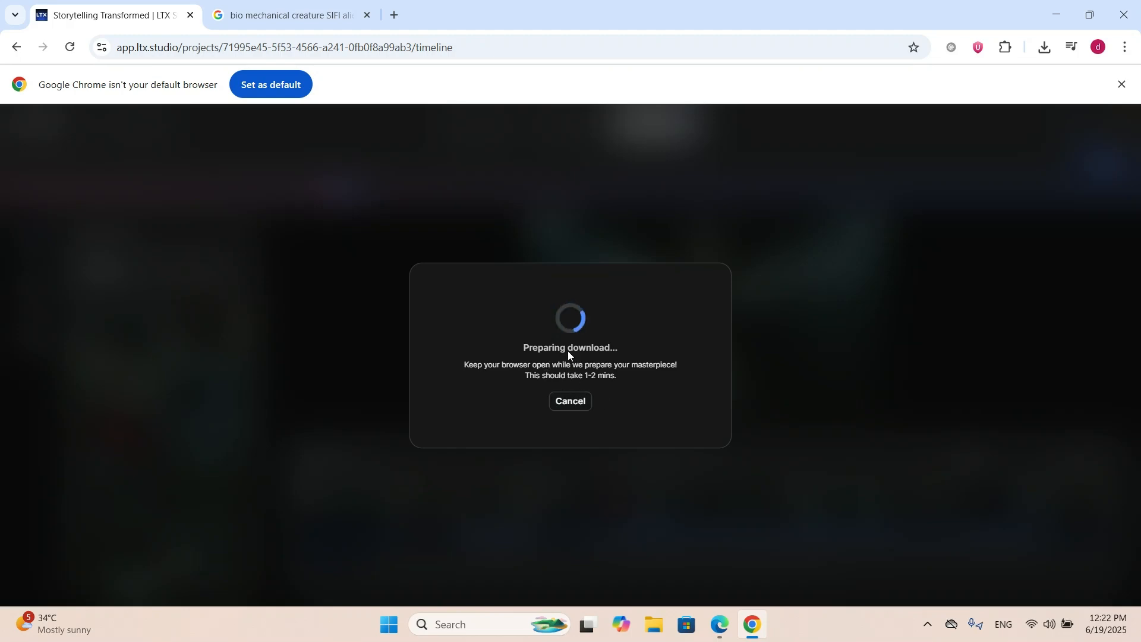
{"action": "left_click", "coordinate": [580, 400]}
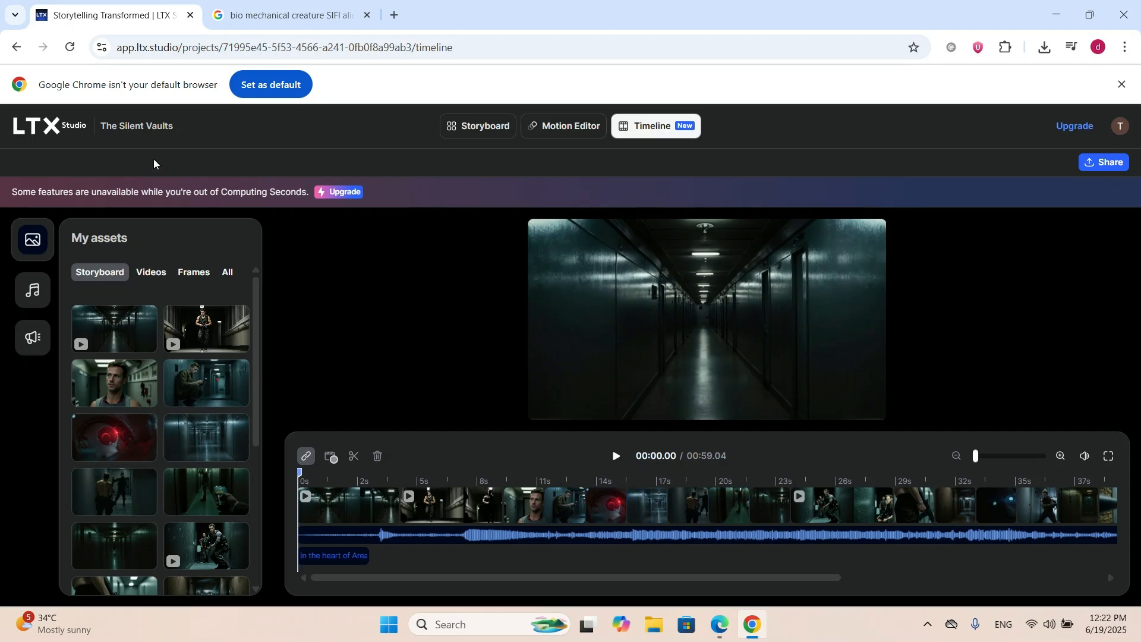
Preview the timeline's opening clips with their soundtrack and voiceover, and pause playback during the third clip.
{"action": "left_click", "coordinate": [615, 457]}
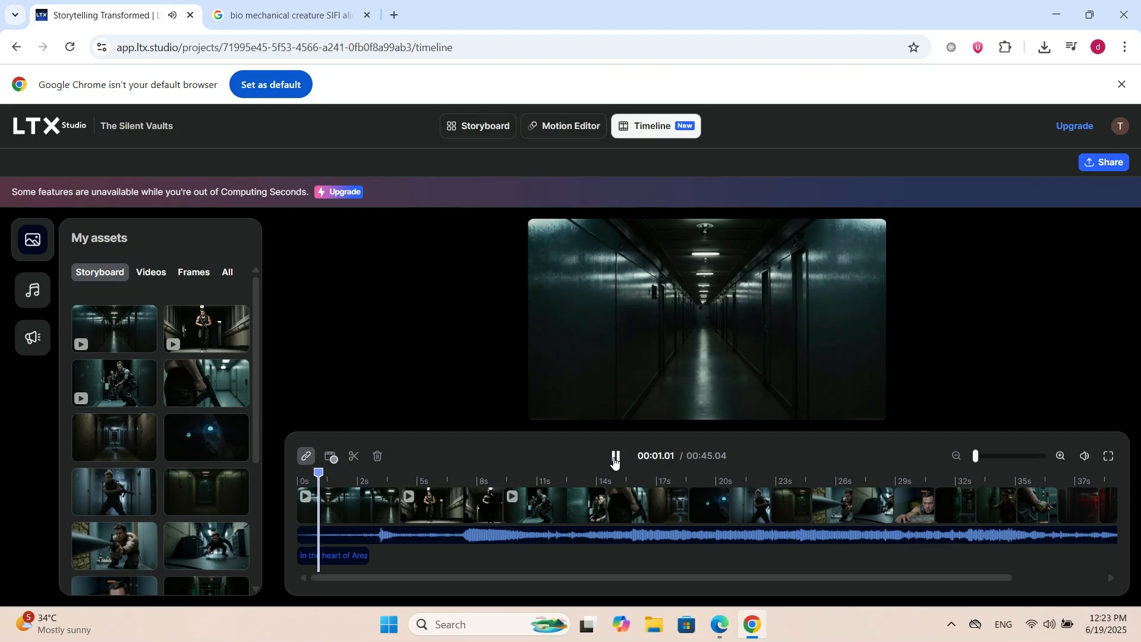
{"action": "left_click", "coordinate": [615, 456]}
{"action": "left_click_drag", "start_coordinate": [351, 487], "coordinate": [275, 476]}
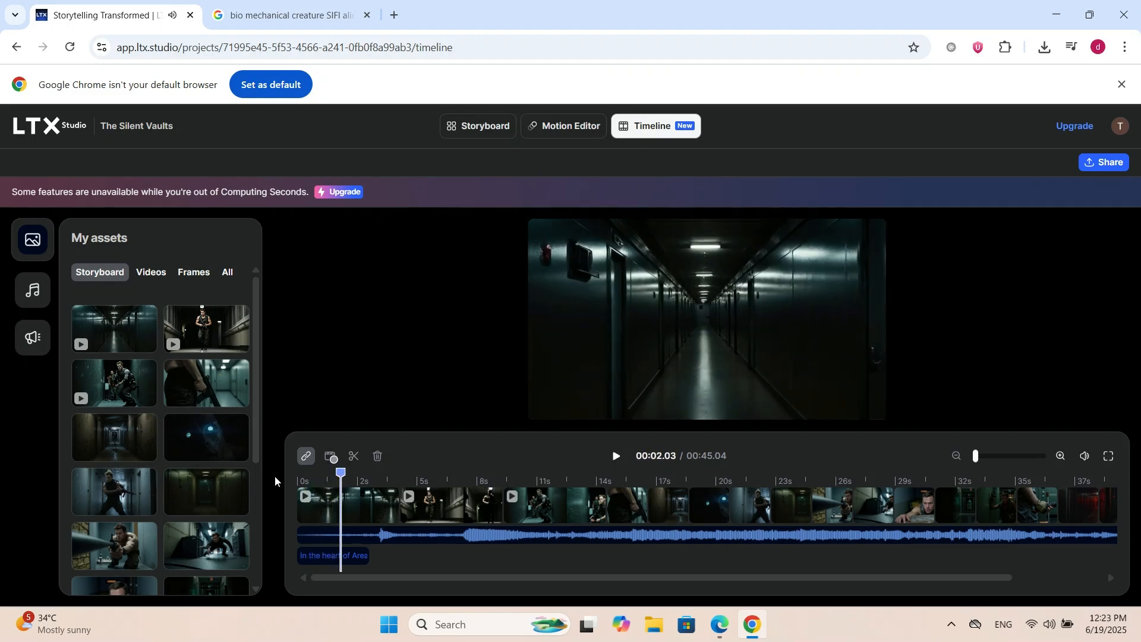
{"action": "left_click", "coordinate": [616, 457]}
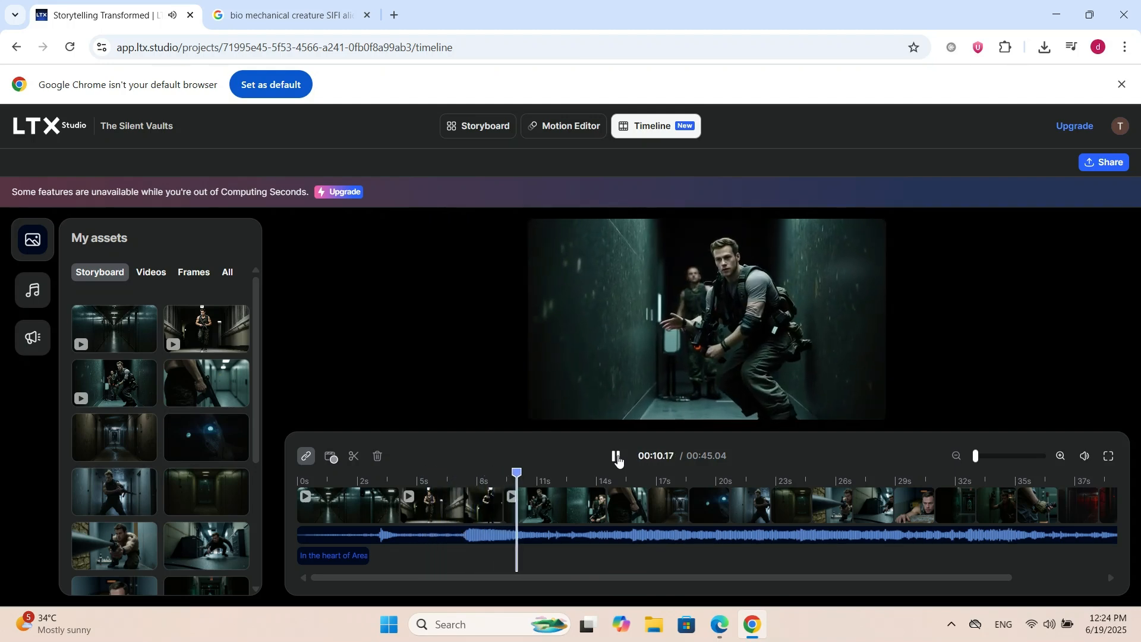
{"action": "left_click", "coordinate": [616, 457]}
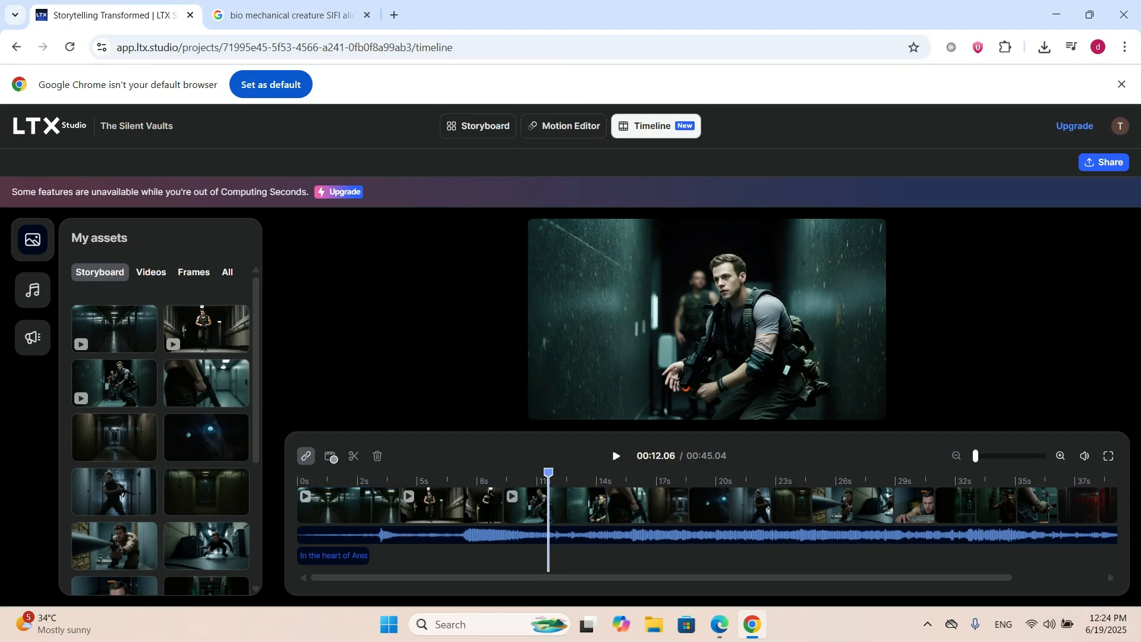
Export the timeline as an MP4 video and download the exported file.
{"action": "left_click", "coordinate": [1091, 163]}
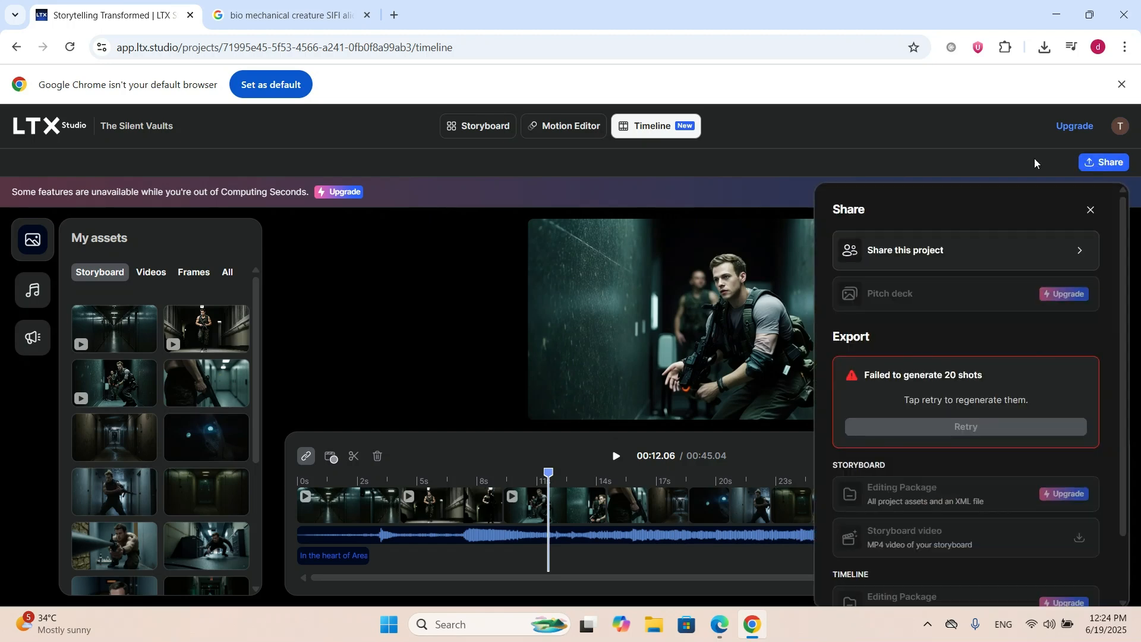
{"action": "scroll", "coordinate": [1003, 341], "scroll_direction": "down", "scroll_amount": 2}
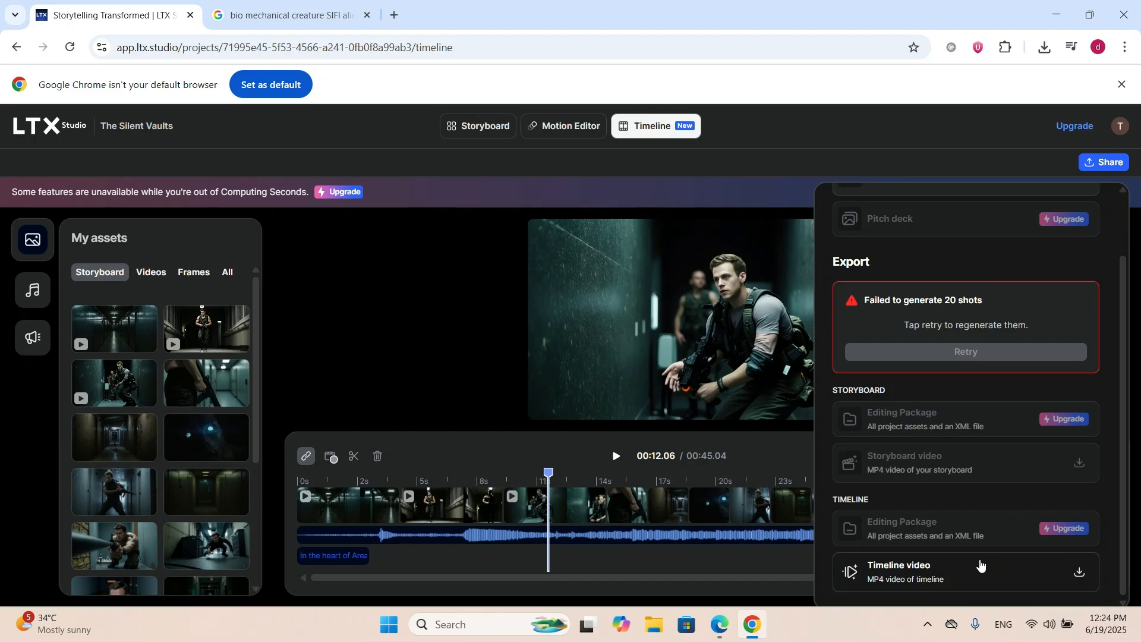
{"action": "left_click", "coordinate": [967, 581]}
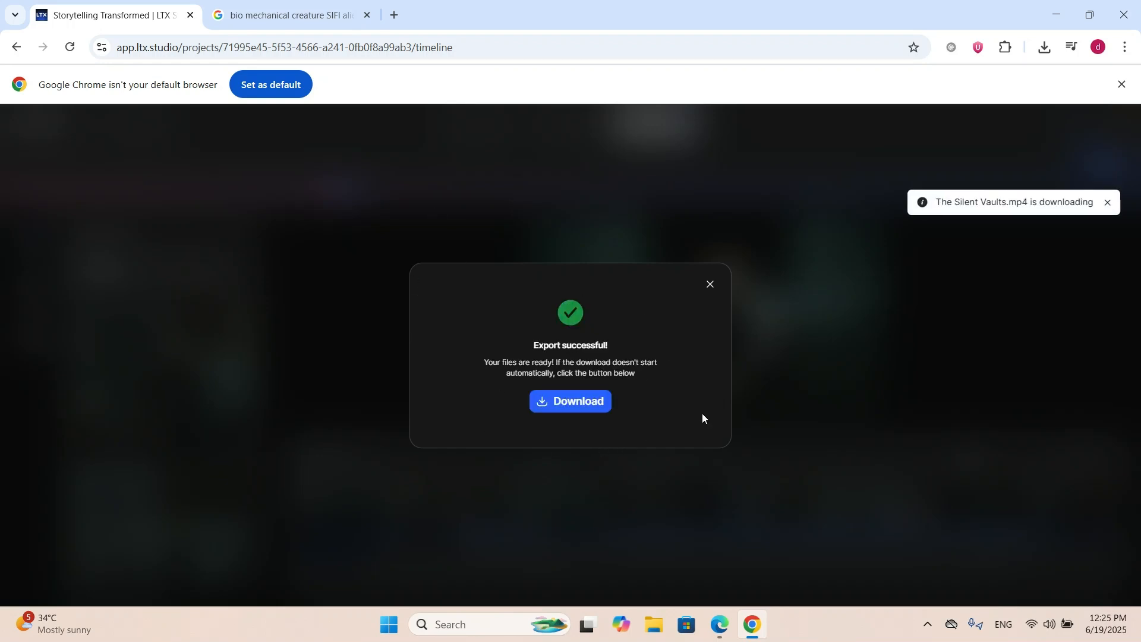
{"action": "left_click", "coordinate": [597, 401]}
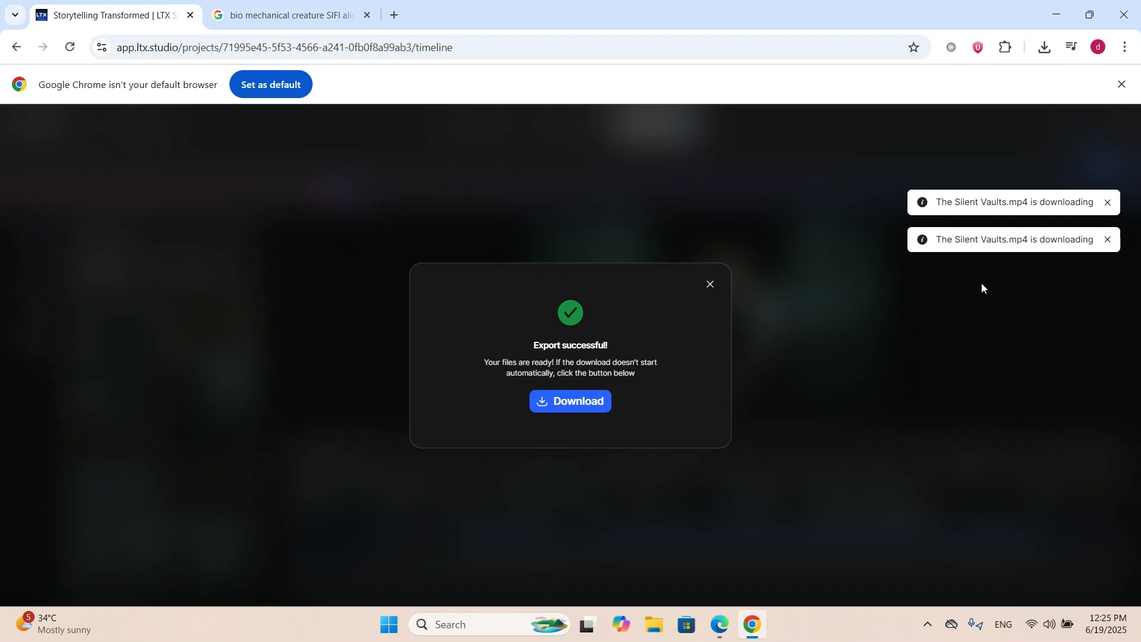